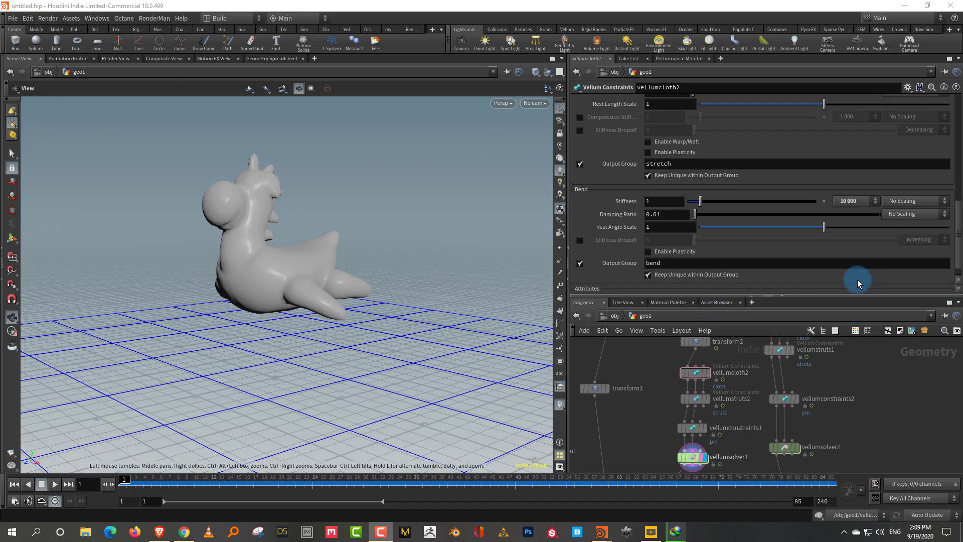
# Step: Play the rubber toy's Vellum simulation, view the motion from another side, and rewind it to the first frame
pyautogui.moveTo(860, 297); pyautogui.dragTo(854, 192)
pyautogui.scroll(-3, 861, 343)
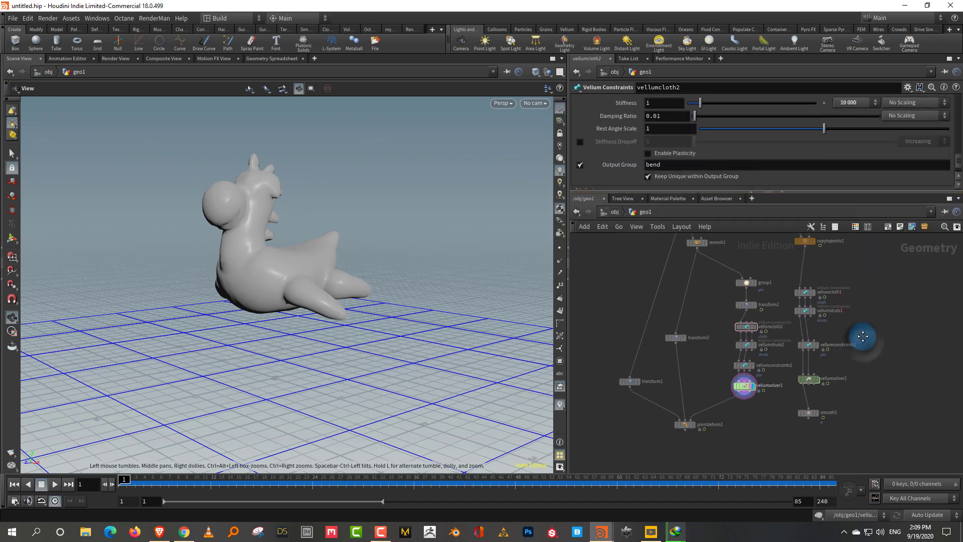
pyautogui.moveTo(864, 331); pyautogui.dragTo(867, 363, button='middle')
pyautogui.moveTo(720, 257); pyautogui.dragTo(744, 334, button='middle')
pyautogui.scroll(5, 757, 342)
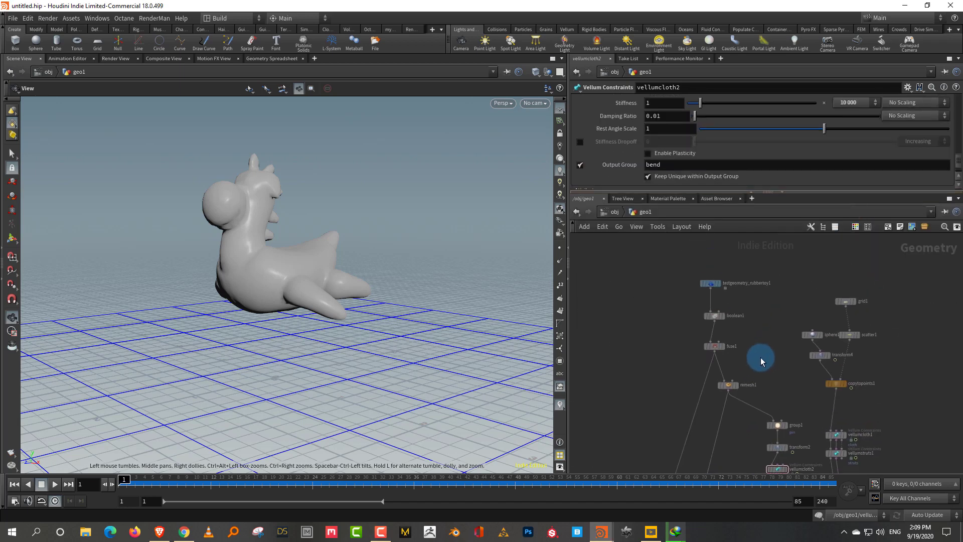
pyautogui.moveTo(812, 337); pyautogui.dragTo(786, 240, button='middle')
pyautogui.click(57, 484)
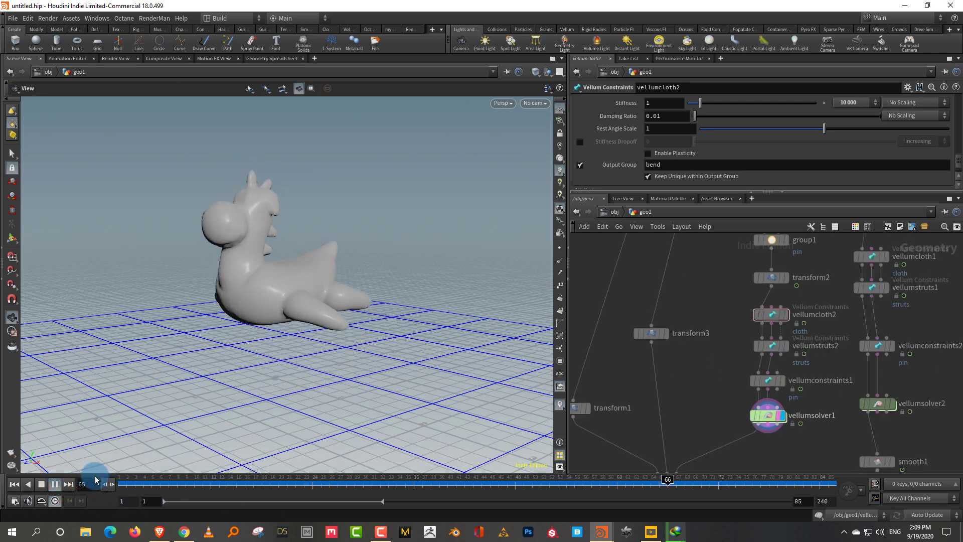
pyautogui.moveTo(344, 342); pyautogui.dragTo(332, 375)
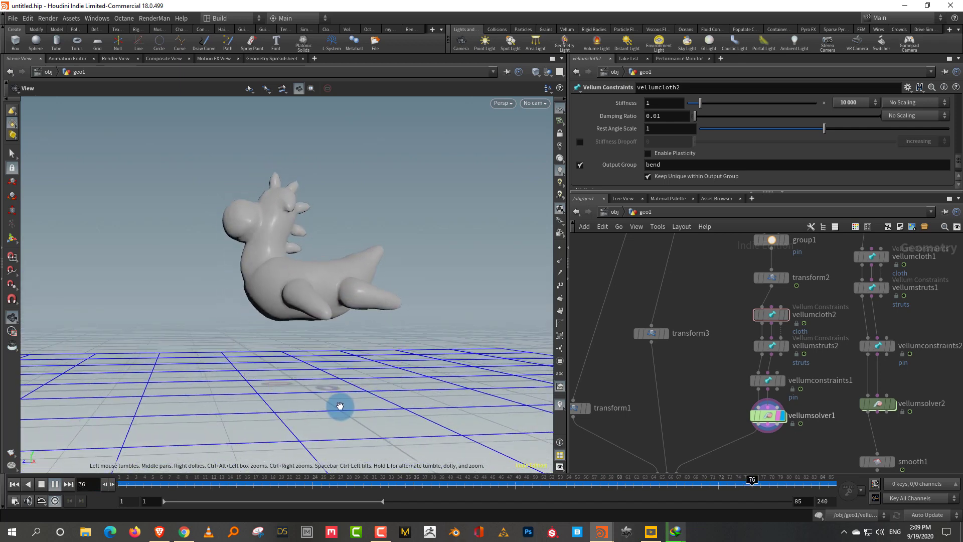
pyautogui.click(41, 484)
pyautogui.click(11, 484)
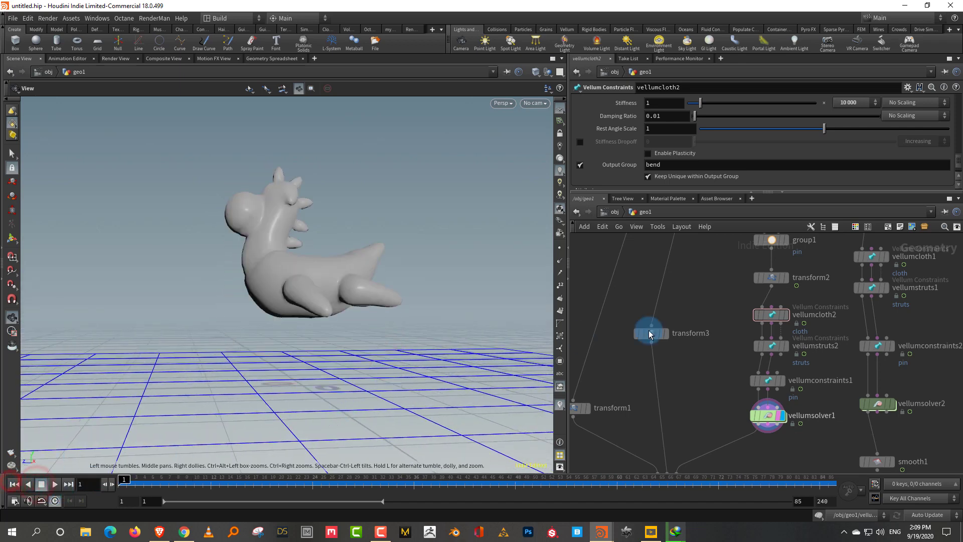
# Step: Look through the sphere node chain from grid1 to vellumsolver2 and display the output of smooth1
pyautogui.moveTo(916, 315); pyautogui.dragTo(787, 381, button='middle')
pyautogui.moveTo(854, 357); pyautogui.dragTo(841, 346, button='right')
pyautogui.moveTo(838, 340); pyautogui.dragTo(832, 427, button='middle')
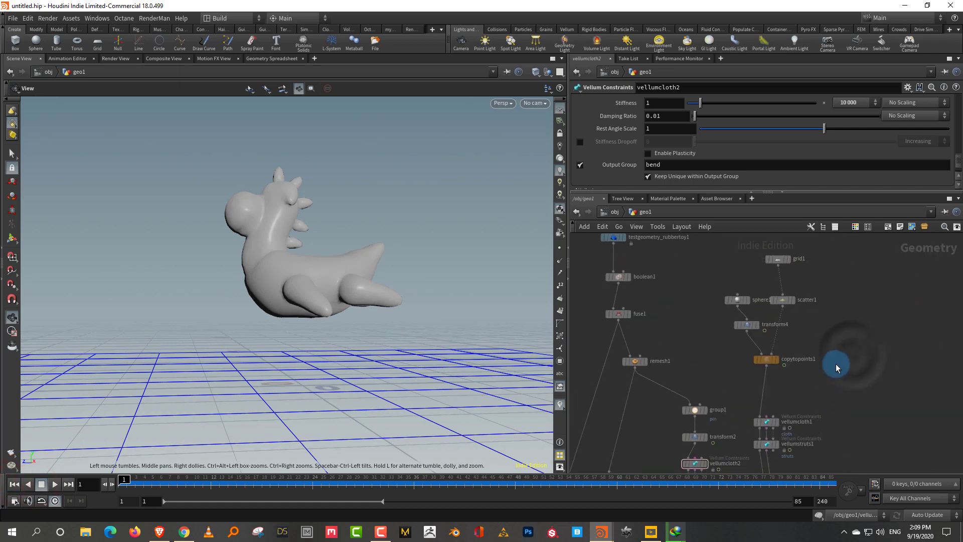
pyautogui.moveTo(837, 367); pyautogui.dragTo(831, 420, button='middle')
pyautogui.moveTo(822, 385); pyautogui.dragTo(827, 393, button='right')
pyautogui.moveTo(804, 258); pyautogui.dragTo(756, 350)
pyautogui.moveTo(766, 336); pyautogui.dragTo(788, 377)
pyautogui.moveTo(715, 383); pyautogui.dragTo(751, 335, button='middle')
pyautogui.moveTo(743, 325)
pyautogui.mouseDown()
pyautogui.moveTo(725, 336)
pyautogui.moveTo(730, 327)
pyautogui.mouseUp()
pyautogui.click(769, 304)
pyautogui.moveTo(847, 411); pyautogui.dragTo(850, 330, button='middle')
pyautogui.moveTo(854, 452); pyautogui.dragTo(847, 311, button='middle')
pyautogui.click(793, 359)
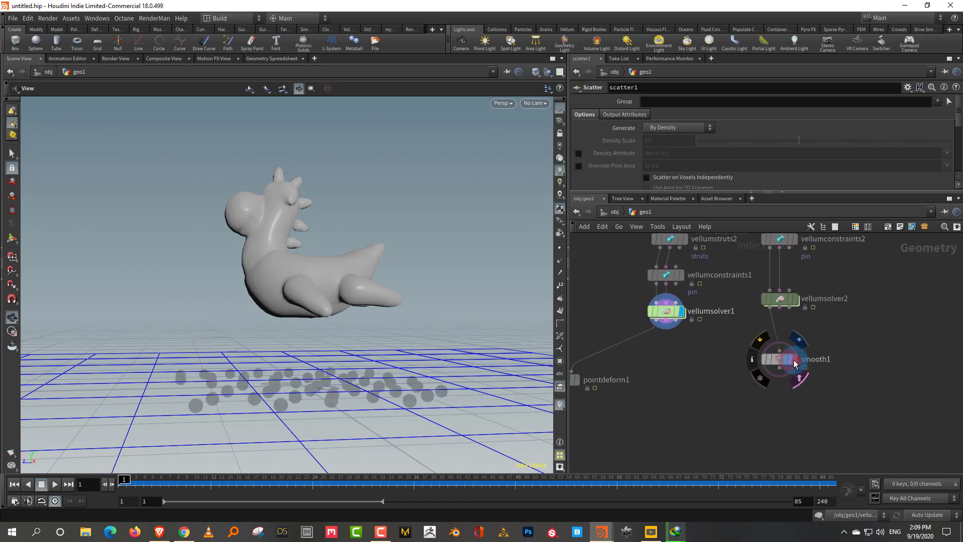
# Step: Play the inflating spheres simulation, stop it at frame 46, and examine the packed spheres from several angles
pyautogui.moveTo(339, 422); pyautogui.dragTo(354, 353)
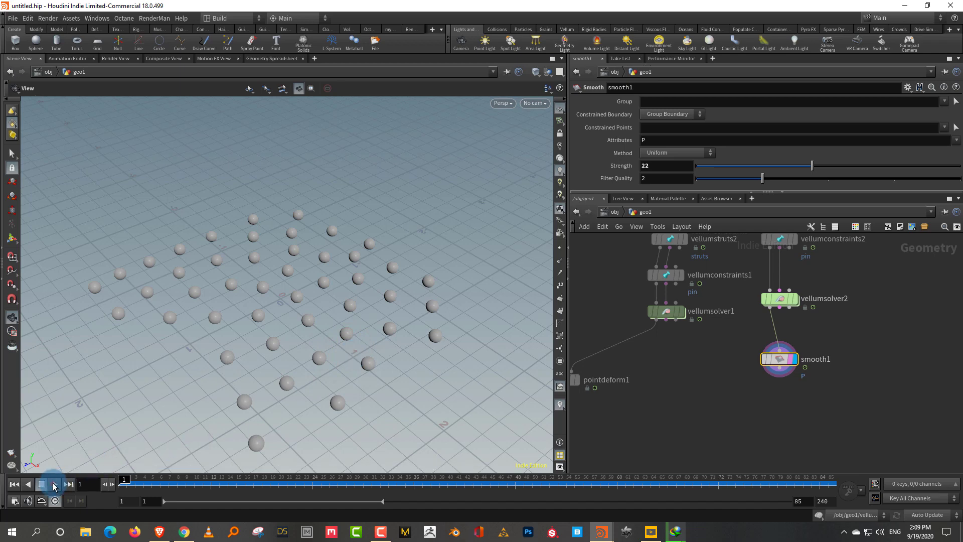
pyautogui.click(54, 484)
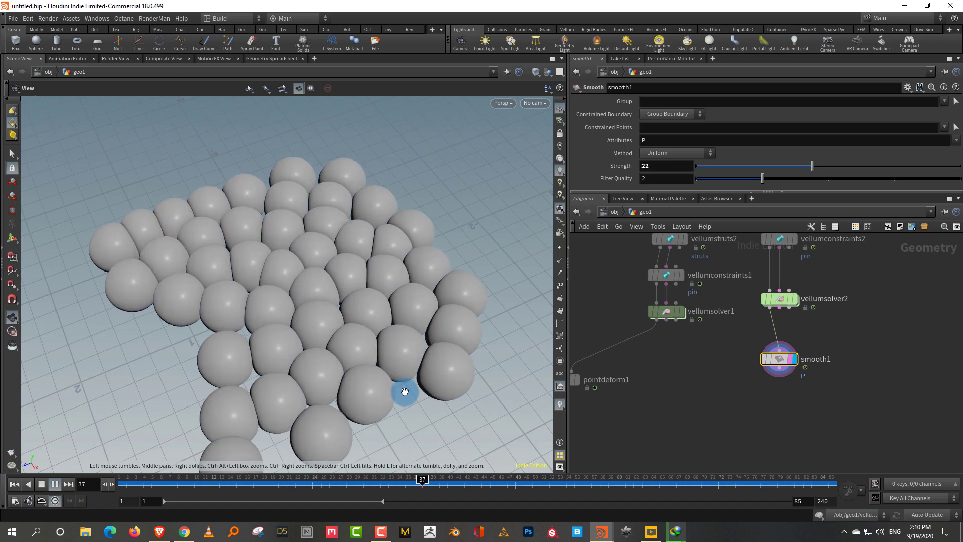
pyautogui.click(41, 484)
pyautogui.moveTo(379, 318); pyautogui.dragTo(353, 321)
pyautogui.click(770, 380)
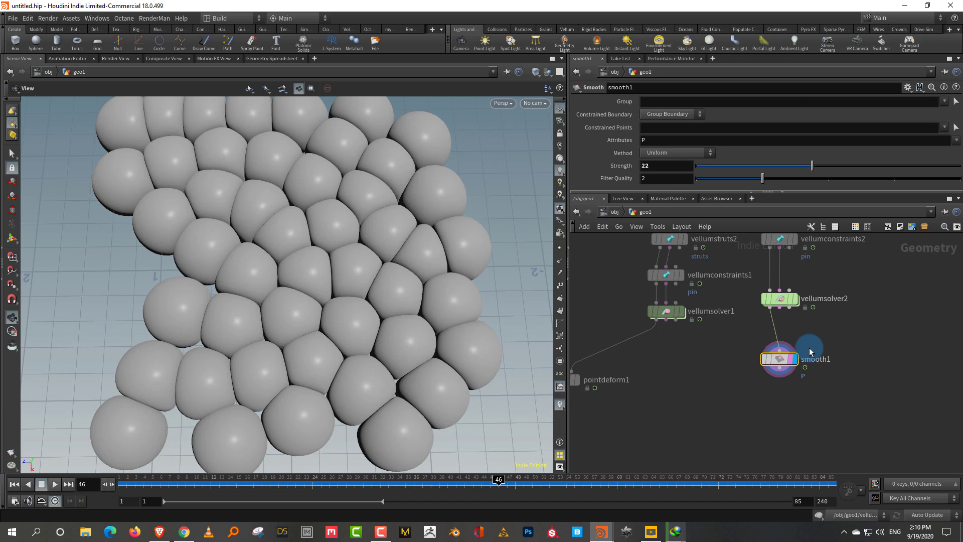
pyautogui.moveTo(305, 333); pyautogui.dragTo(462, 326)
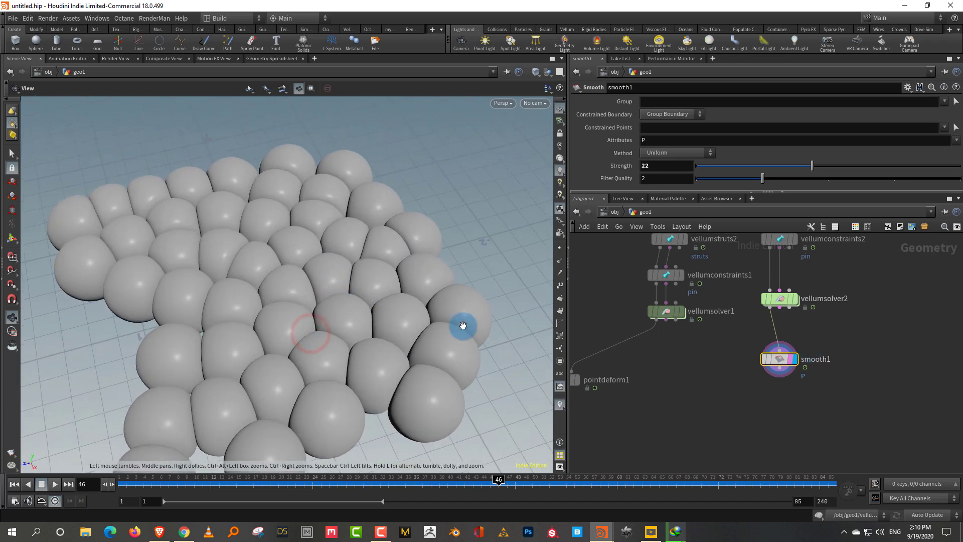
# Step: Switch to the empty Houdini scene and enlarge its network area in height and width
pyautogui.moveTo(597, 523)
pyautogui.click(653, 497)
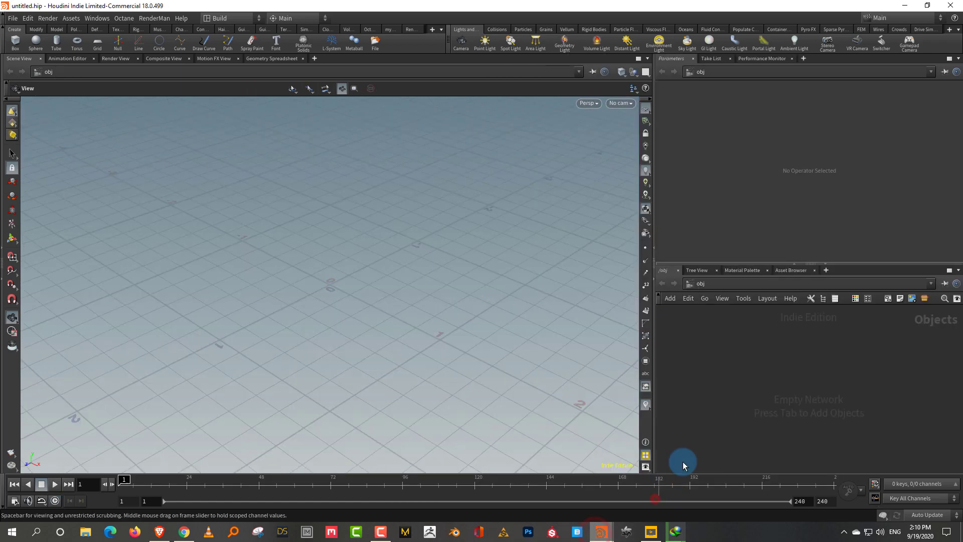
pyautogui.moveTo(742, 269); pyautogui.dragTo(750, 170)
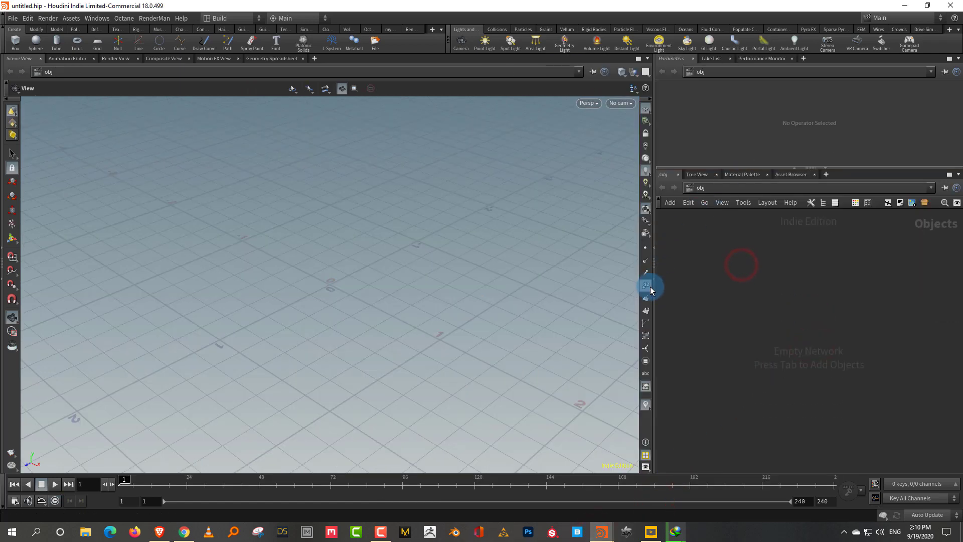
pyautogui.moveTo(653, 288); pyautogui.dragTo(571, 296)
# Step: Create a Geometry object in the scene and enter its network
pyautogui.press('Tab')
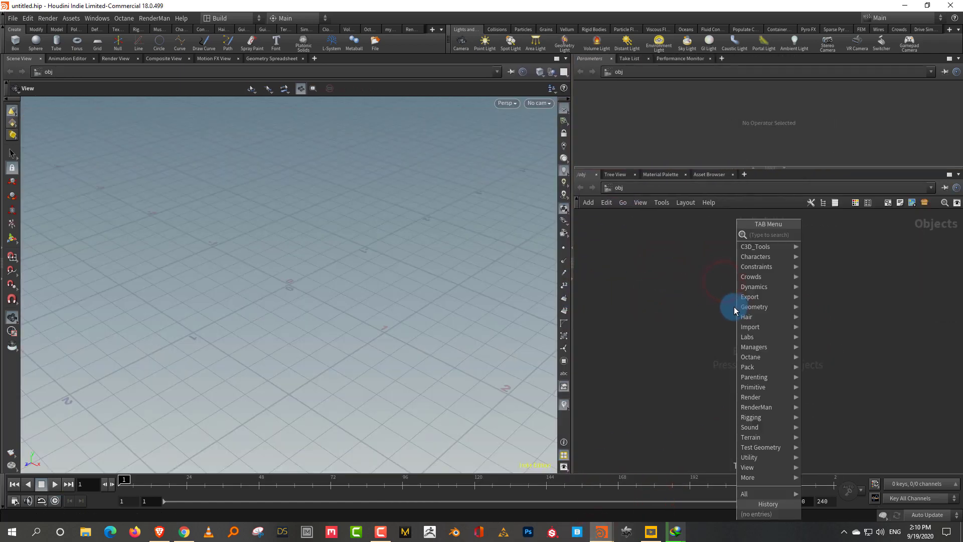
pyautogui.write('geo')
pyautogui.press('Return')
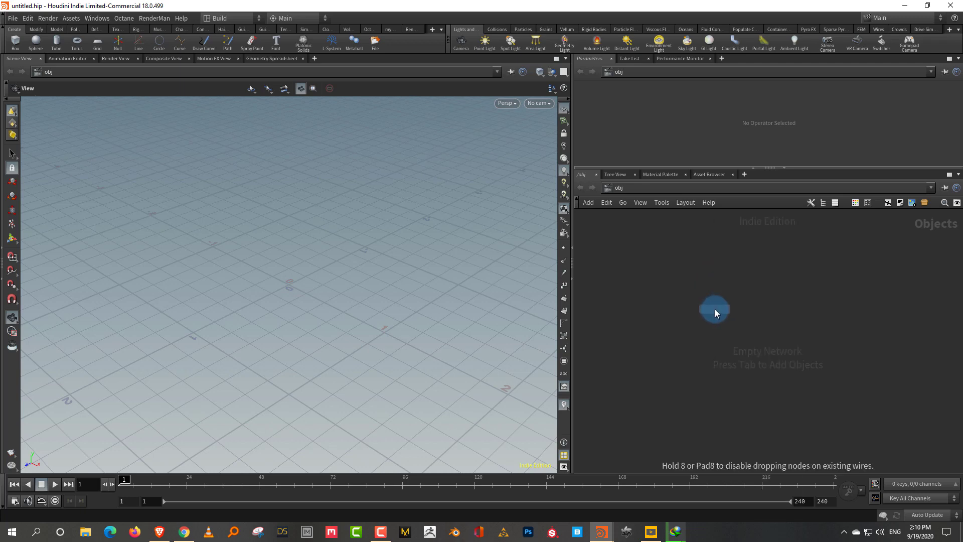
pyautogui.click(716, 309)
pyautogui.doubleClick(725, 306)
# Step: Add a Test Geometry: Rubber Toy node to geo1 and view the toy up close
pyautogui.press('Tab')
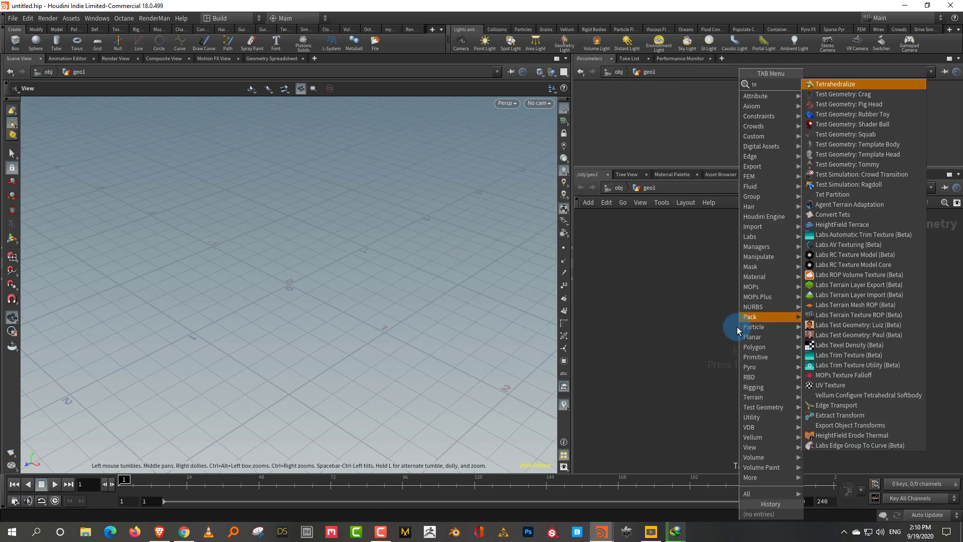
pyautogui.moveTo(799, 221)
pyautogui.click(864, 105)
pyautogui.click(733, 293)
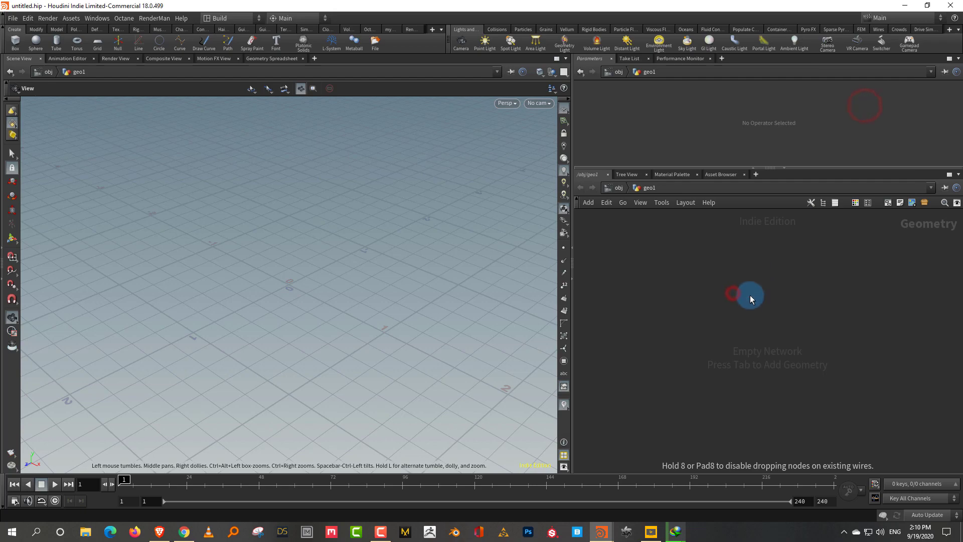
pyautogui.click(668, 151)
pyautogui.moveTo(397, 333); pyautogui.dragTo(374, 321, button='middle')
pyautogui.moveTo(374, 321); pyautogui.dragTo(371, 312)
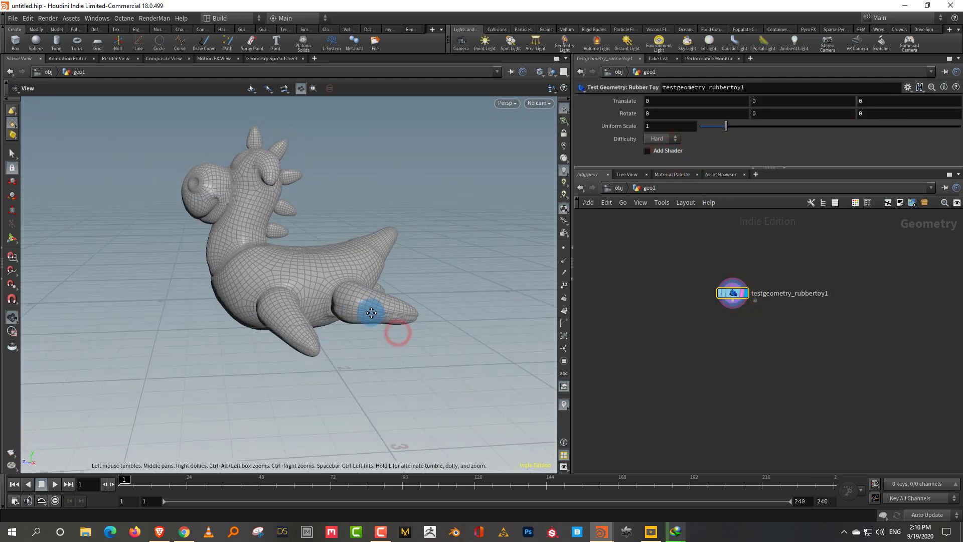
pyautogui.moveTo(371, 312); pyautogui.dragTo(391, 284, button='right')
pyautogui.scroll(2, 736, 318)
# Step: Add a Boolean Union node below the rubber toy node
pyautogui.press('Tab')
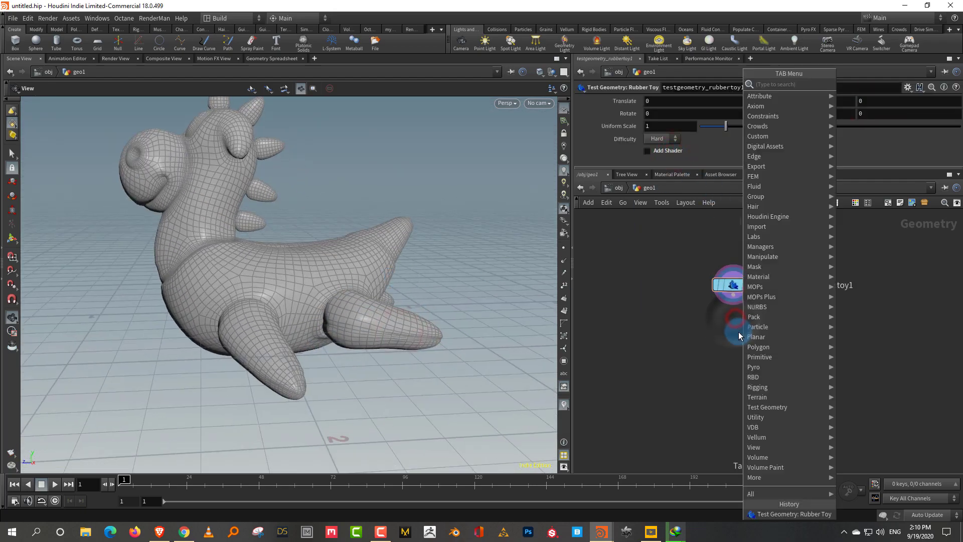
pyautogui.write('bool')
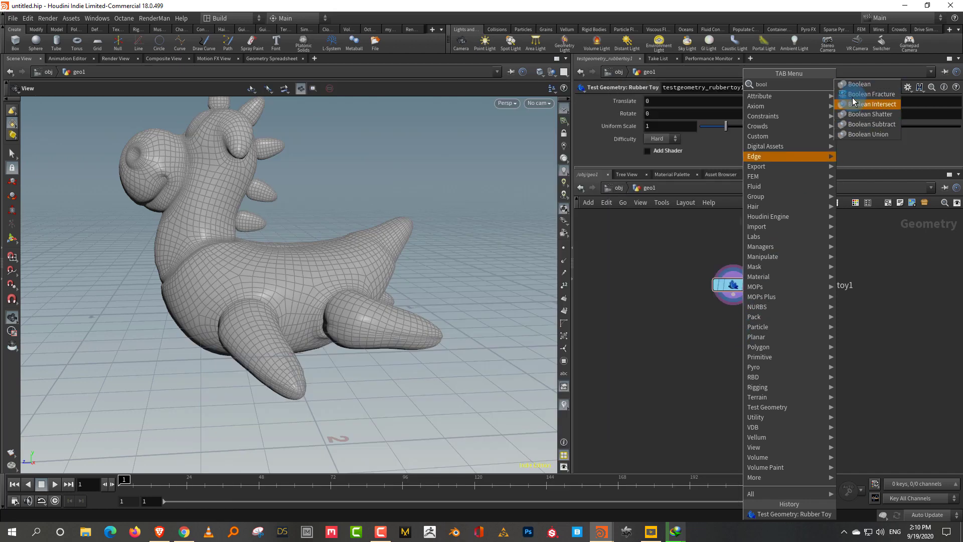
pyautogui.click(871, 124)
pyautogui.click(723, 327)
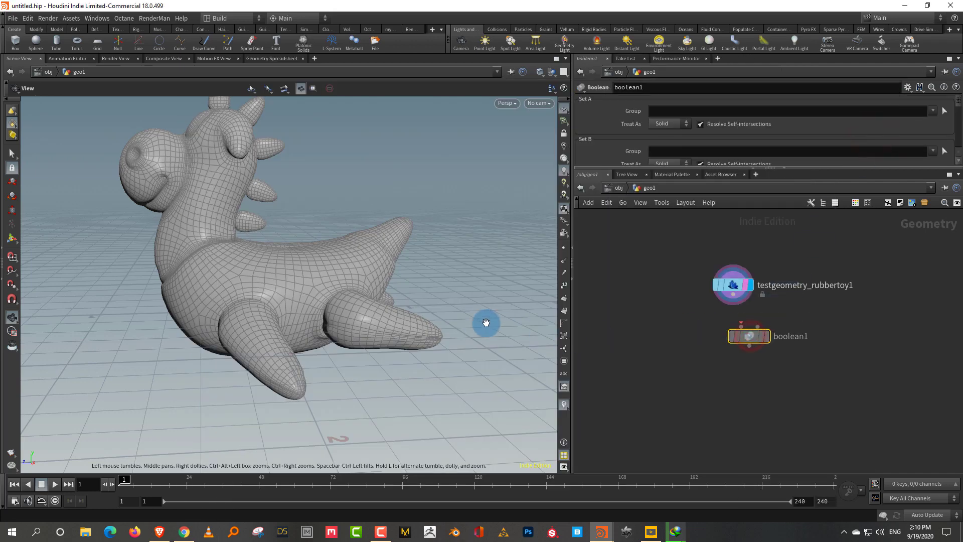
# Step: Show the toy in wireframe and inspect where its flipper intersects the body
pyautogui.press('w')
pyautogui.moveTo(303, 316); pyautogui.dragTo(388, 308)
pyautogui.moveTo(266, 350); pyautogui.dragTo(395, 236, button='right')
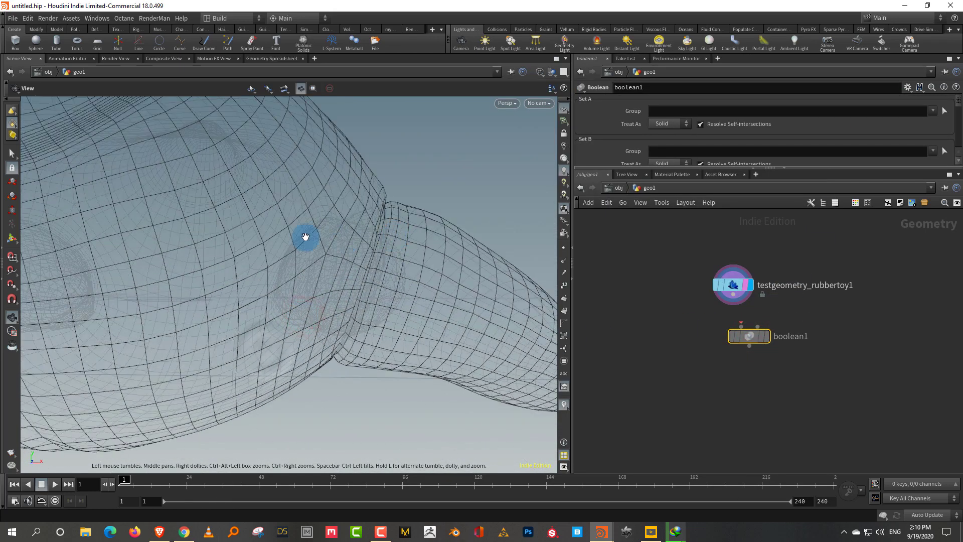
# Step: Connect the rubber toy to the Boolean node's first input and display the Boolean result
pyautogui.moveTo(734, 295); pyautogui.dragTo(742, 326)
pyautogui.moveTo(757, 338)
pyautogui.moveTo(410, 307); pyautogui.dragTo(333, 333)
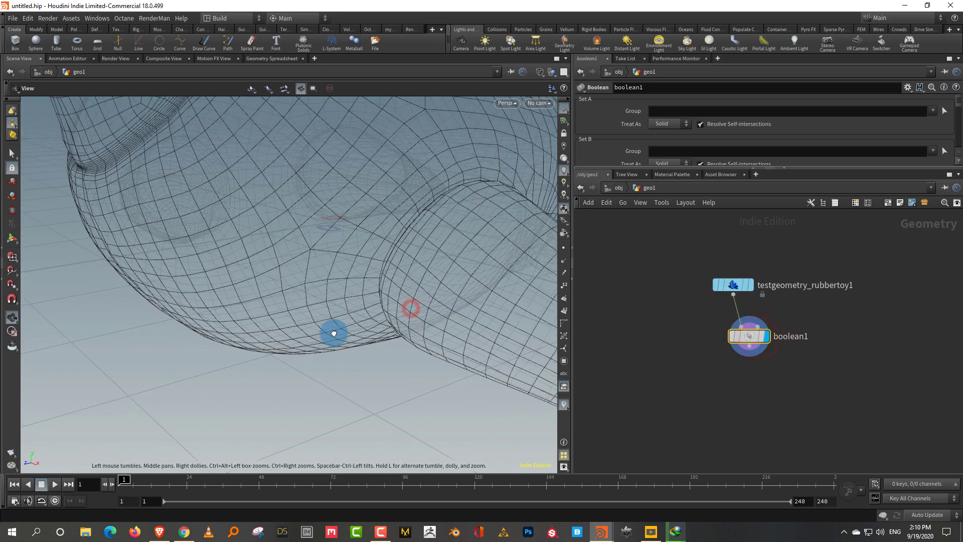
pyautogui.moveTo(333, 333); pyautogui.dragTo(250, 366, button='right')
# Step: Add a Fuse node after boolean1, connect it, and display the fused toy
pyautogui.click(739, 377)
pyautogui.press('Tab')
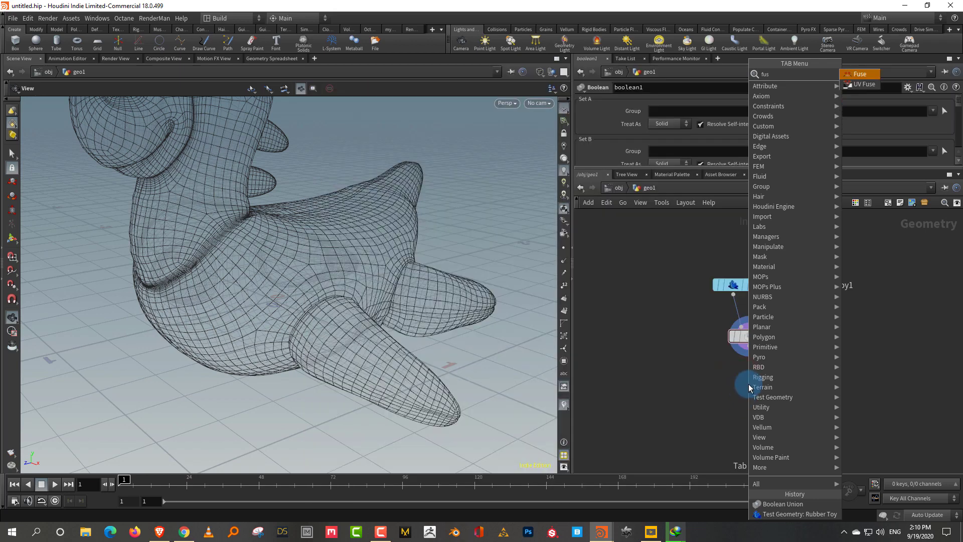
pyautogui.click(862, 75)
pyautogui.click(748, 395)
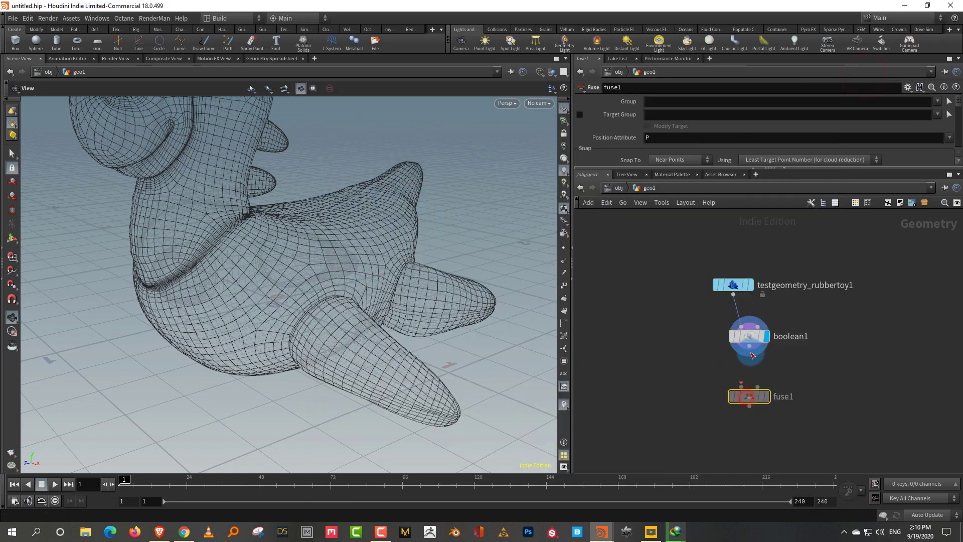
pyautogui.click(765, 396)
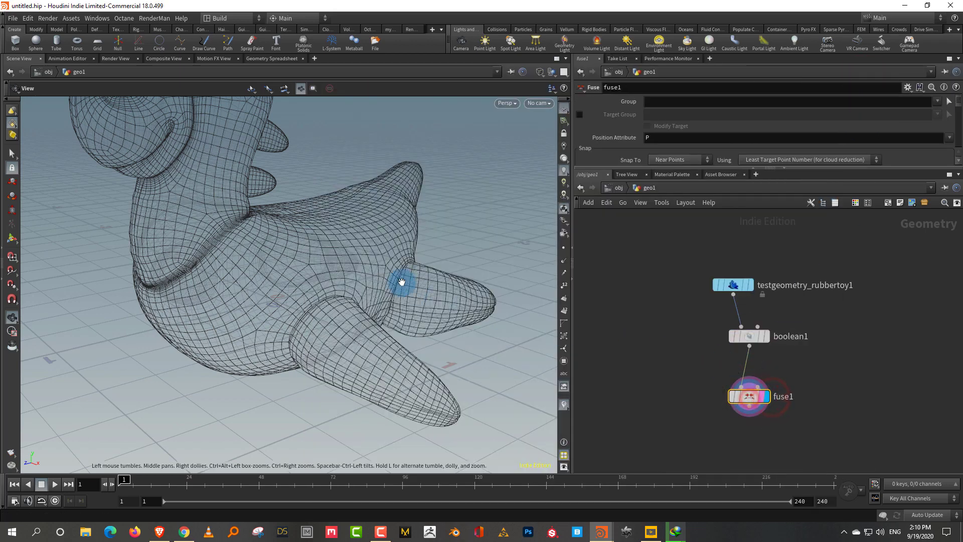
pyautogui.moveTo(402, 281); pyautogui.dragTo(389, 342, button='right')
pyautogui.moveTo(389, 342); pyautogui.dragTo(371, 346)
# Step: Lay out the three nodes in a tidy column and enlarge the parameter area to show the Fuse snap settings
pyautogui.moveTo(790, 420); pyautogui.dragTo(780, 359, button='middle')
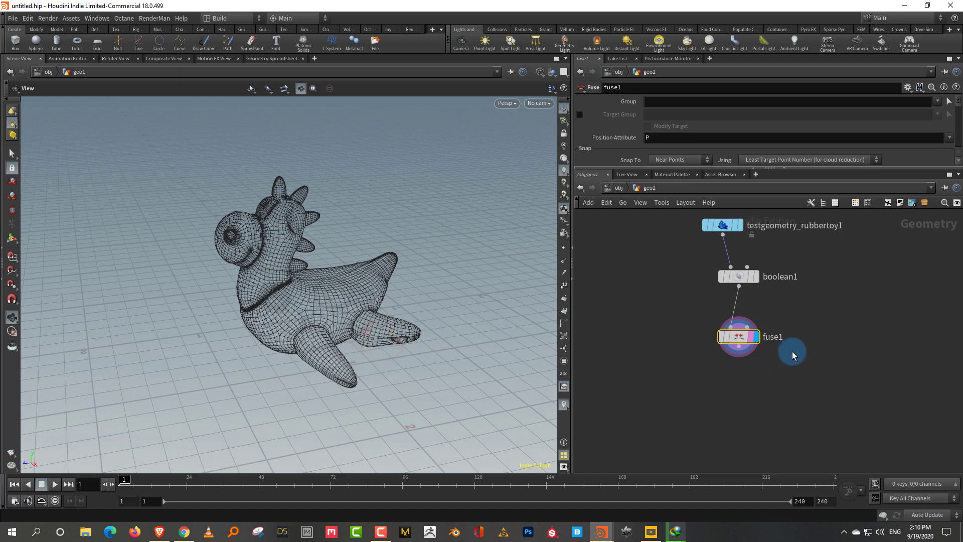
pyautogui.press('l')
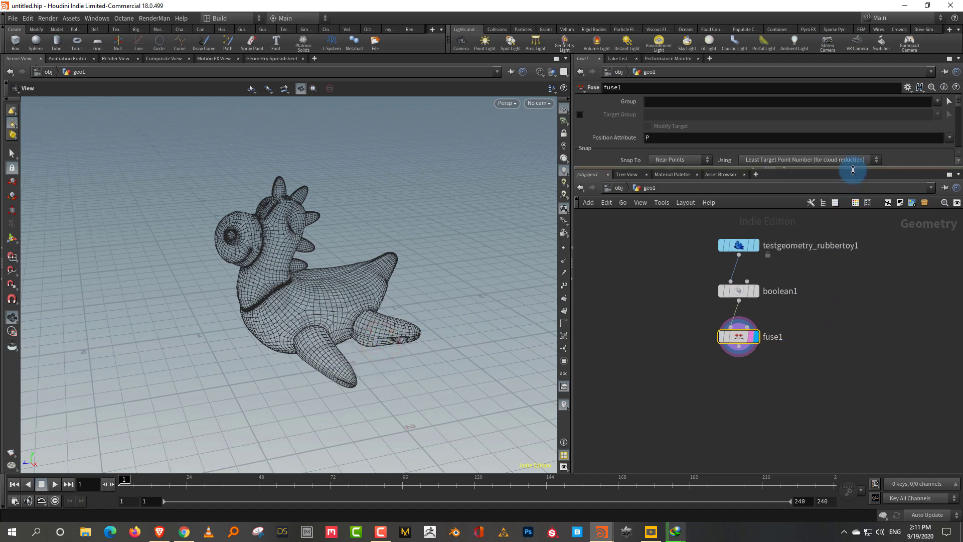
pyautogui.moveTo(853, 170); pyautogui.dragTo(853, 197)
pyautogui.scroll(5, 345, 287)
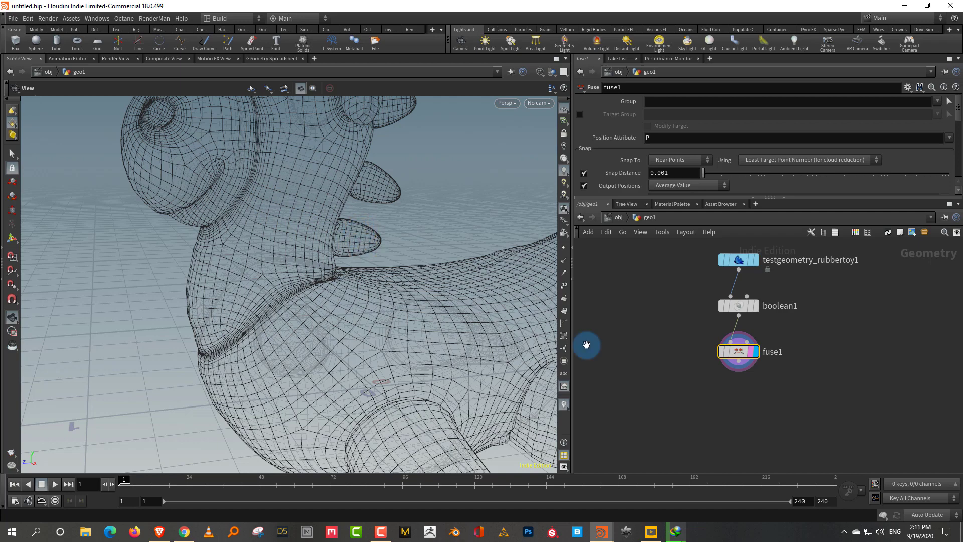
# Step: Add a Remesh node connected after fuse1 and display the remeshed toy
pyautogui.press('Tab')
pyautogui.write('res')
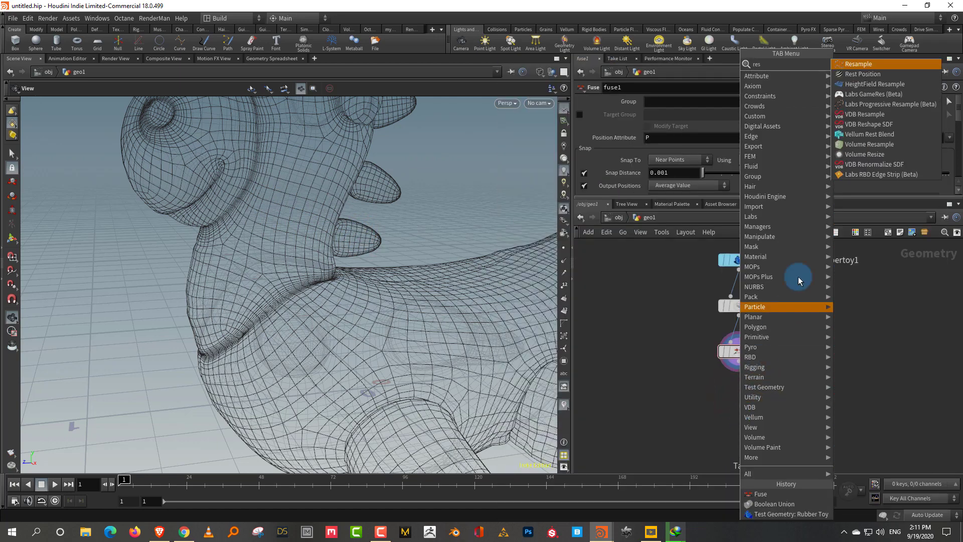
pyautogui.press('BackSpace')
pyautogui.write('m')
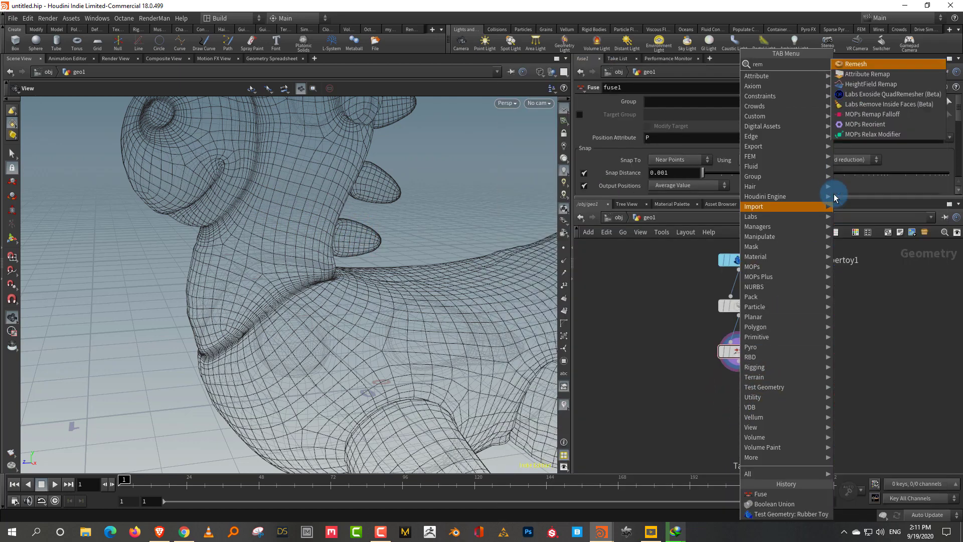
pyautogui.press('Return')
pyautogui.click(731, 418)
pyautogui.click(750, 423)
pyautogui.moveTo(371, 396); pyautogui.dragTo(354, 192)
pyautogui.moveTo(420, 363); pyautogui.dragTo(455, 355)
# Step: Enlarge the parameter area and set the Remesh target size to 0.1
pyautogui.moveTo(718, 198); pyautogui.dragTo(718, 295)
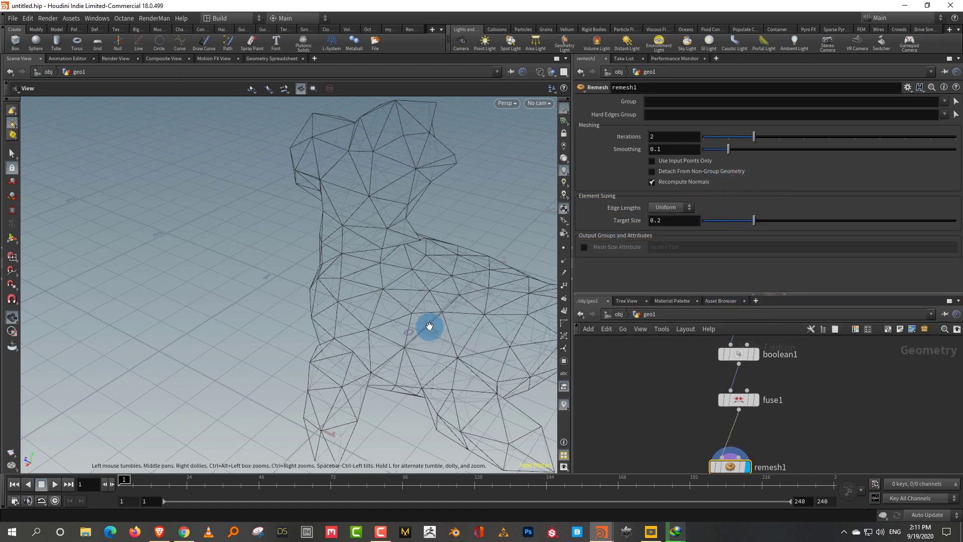
pyautogui.moveTo(435, 333); pyautogui.dragTo(490, 327)
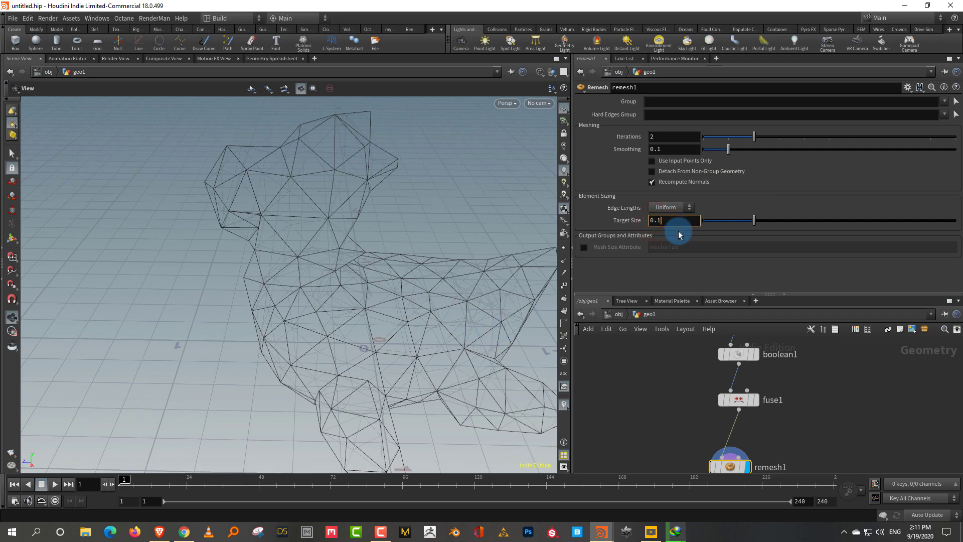
pyautogui.press('Return')
pyautogui.moveTo(415, 360); pyautogui.dragTo(467, 321)
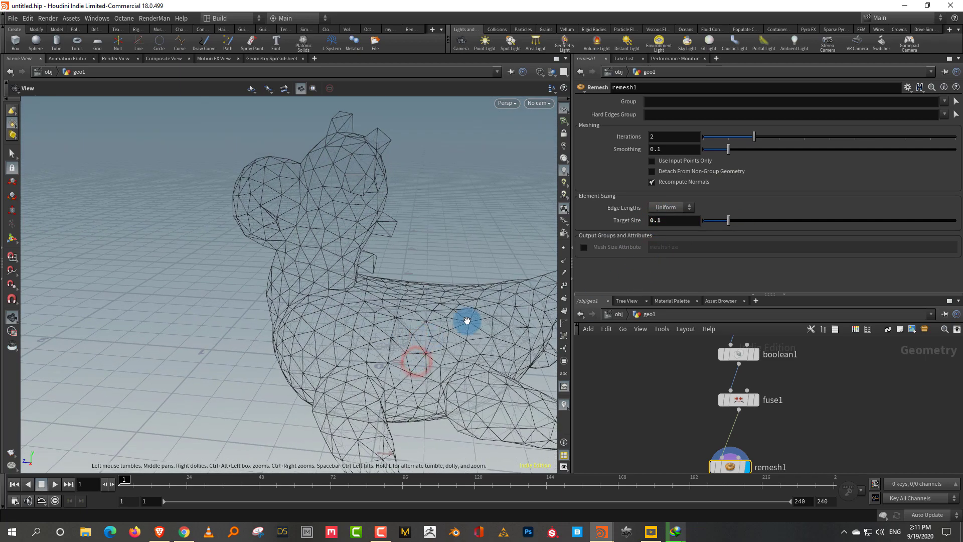
# Step: Refine the Remesh target size, trying 0.07 before setting it to 0.05, and inspect the denser toy mesh
pyautogui.click(655, 218)
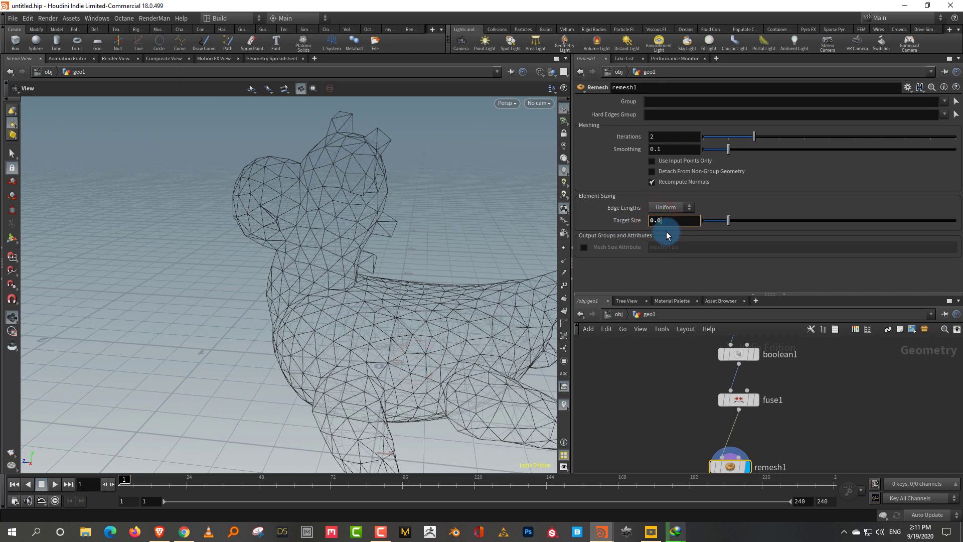
pyautogui.write('0.07')
pyautogui.press('Return')
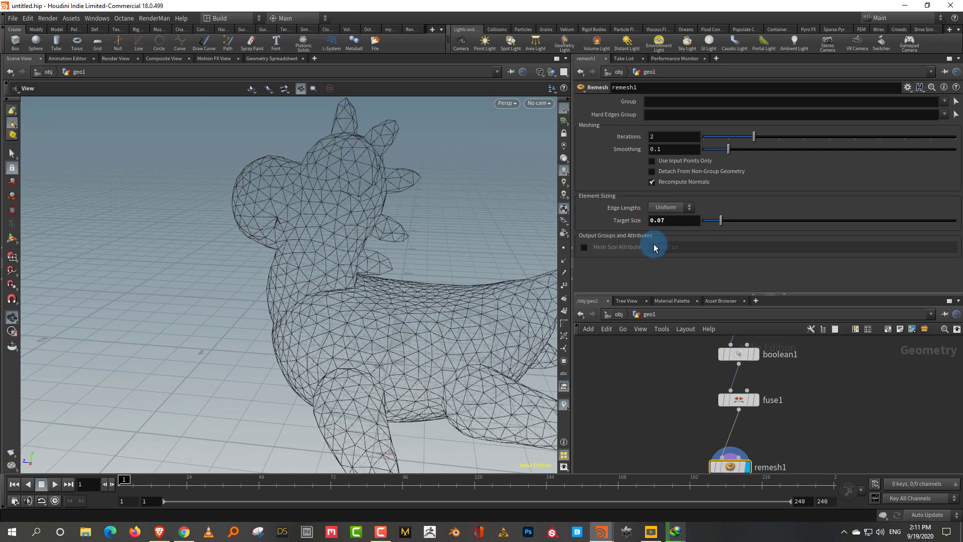
pyautogui.scroll(-2, 656, 217)
pyautogui.scroll(-3, 410, 305)
pyautogui.moveTo(373, 352); pyautogui.dragTo(380, 315)
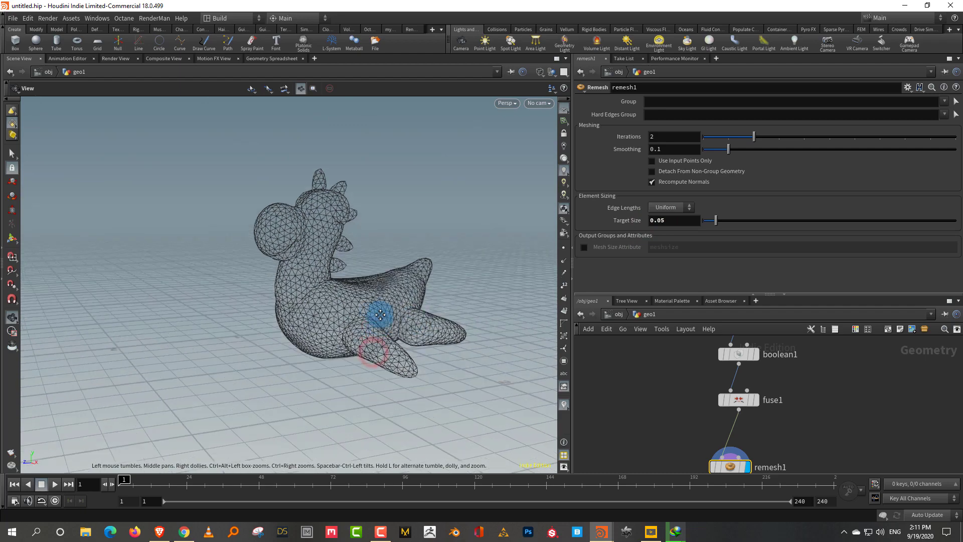
pyautogui.moveTo(380, 315); pyautogui.dragTo(406, 277, button='middle')
pyautogui.scroll(2, 406, 278)
pyautogui.moveTo(411, 282); pyautogui.dragTo(417, 254)
# Step: Enlarge the network area and add a Transform node connected after remesh1
pyautogui.moveTo(828, 297); pyautogui.dragTo(840, 270, button='middle')
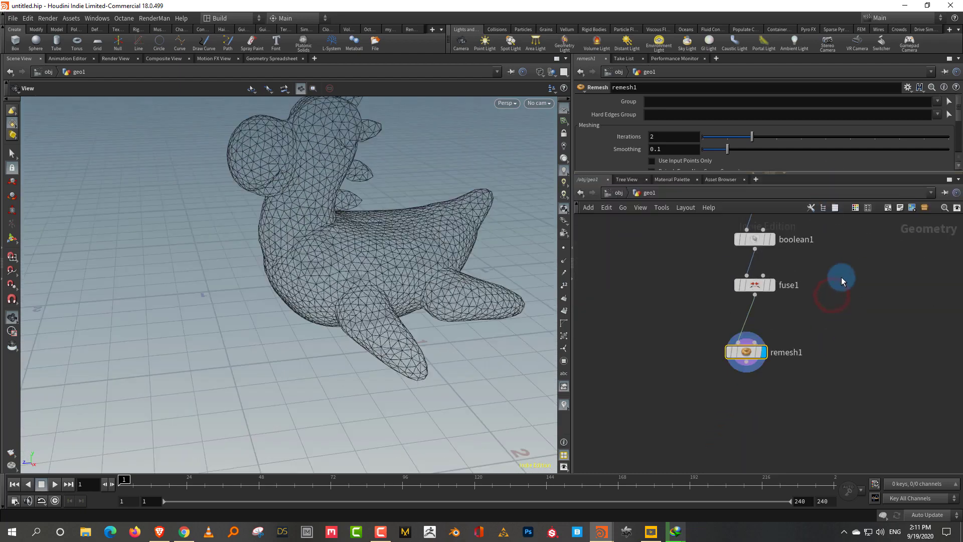
pyautogui.click(762, 398)
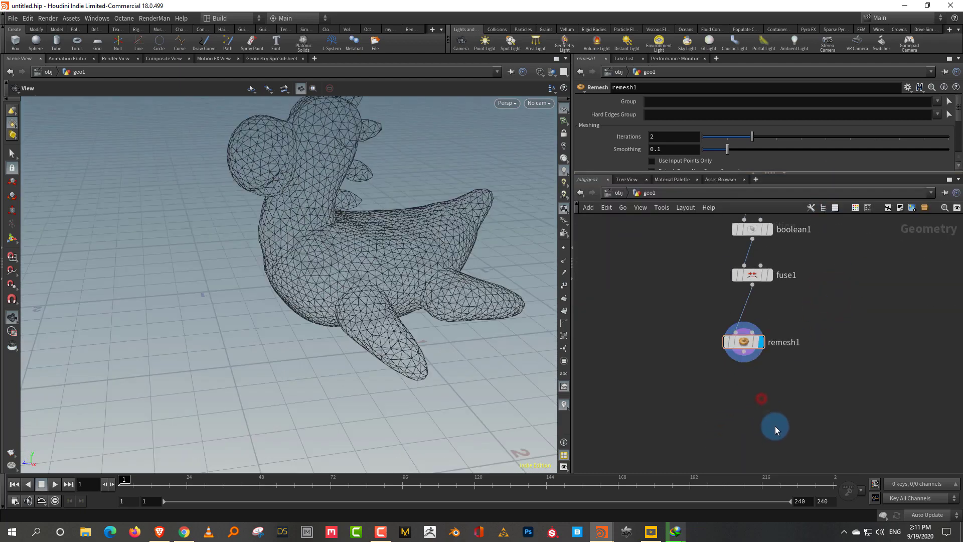
pyautogui.press('Tab')
pyautogui.moveTo(853, 161)
pyautogui.click(744, 76)
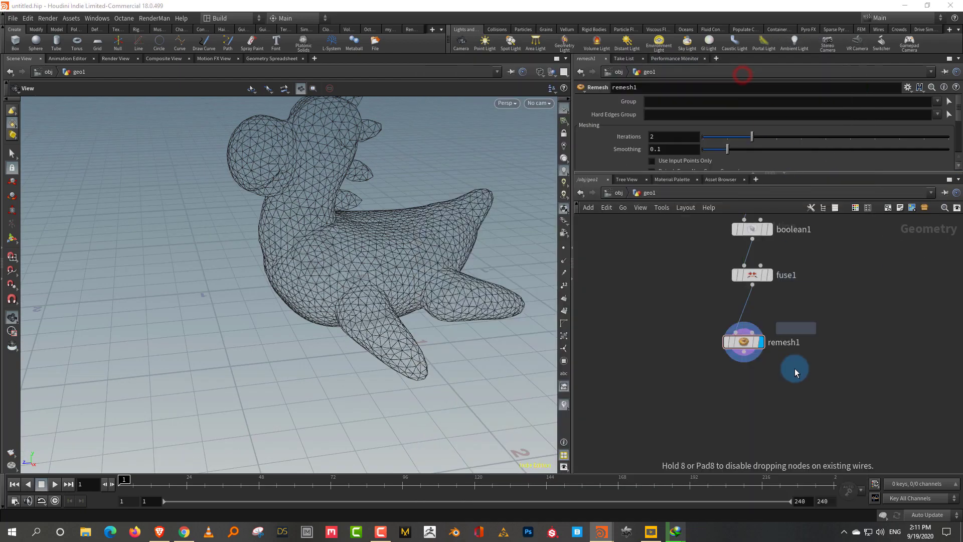
pyautogui.click(772, 419)
pyautogui.moveTo(730, 174); pyautogui.dragTo(729, 253)
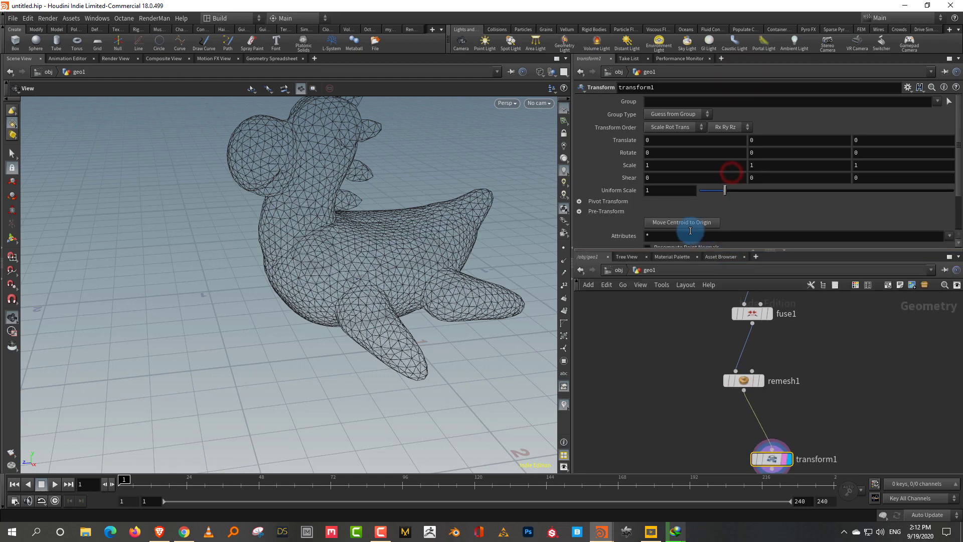
pyautogui.moveTo(573, 185); pyautogui.dragTo(521, 185)
pyautogui.scroll(-3, 318, 331)
pyautogui.moveTo(325, 340); pyautogui.dragTo(382, 296)
pyautogui.click(721, 140)
pyautogui.write('cos')
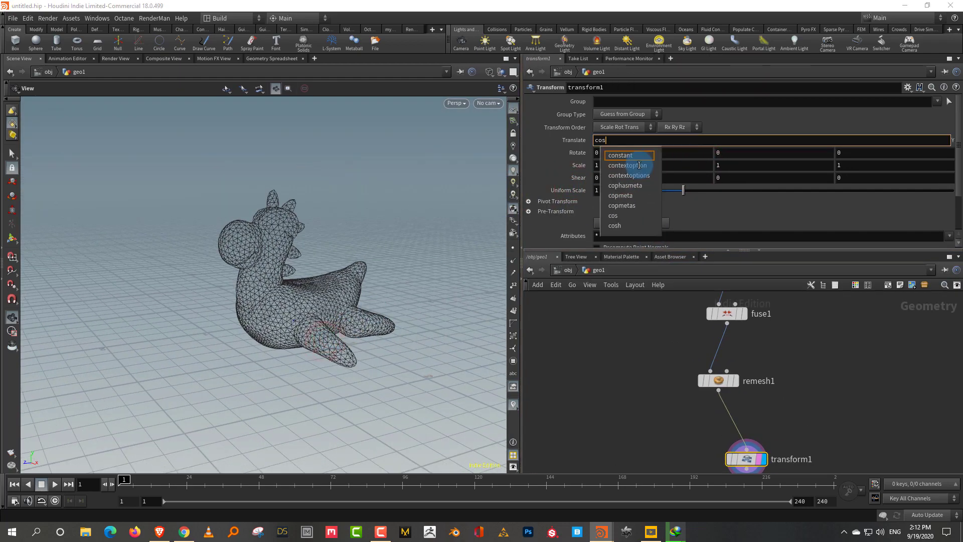
pyautogui.write('(@F')
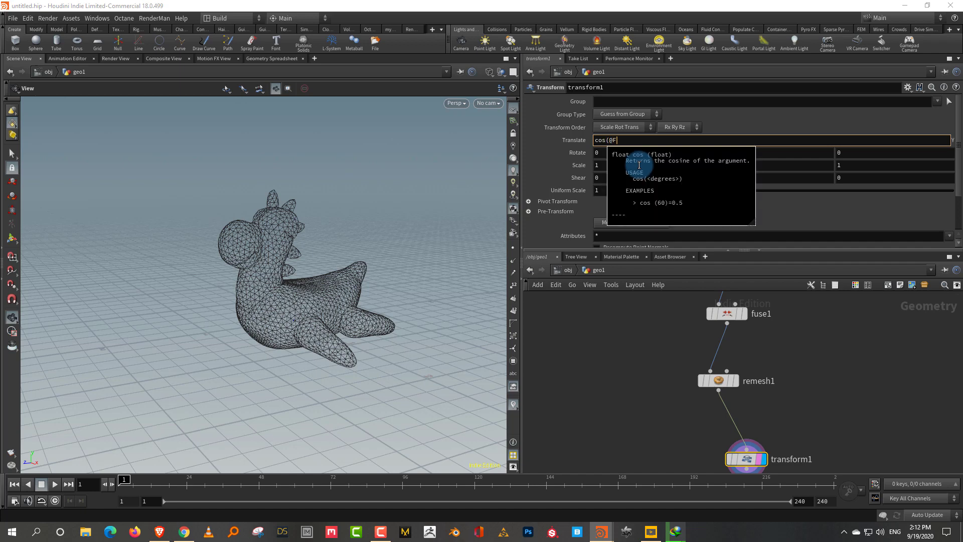
pyautogui.write('rame)')
pyautogui.press('Return')
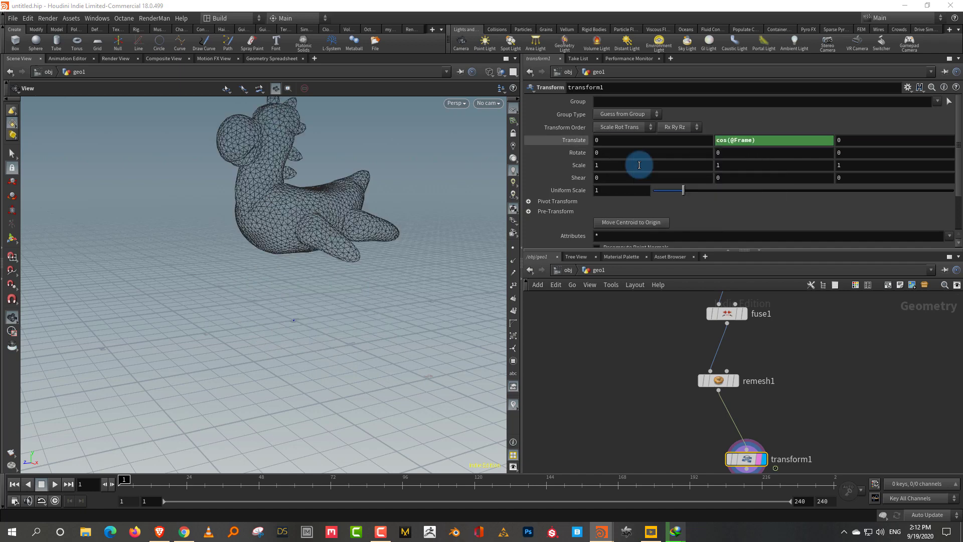
# Step: Open the Translate Y curve in the Animation Editor, view several wave cycles, and move the window clear of the parameters
pyautogui.keyDown('shift'); pyautogui.click(775, 138); pyautogui.keyUp('shift')
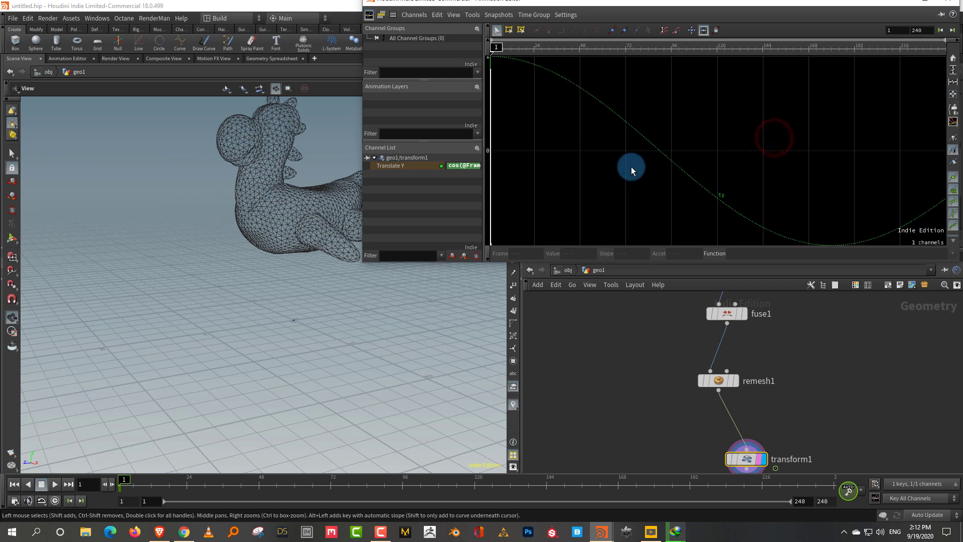
pyautogui.moveTo(760, 155); pyautogui.dragTo(523, 307, button='right')
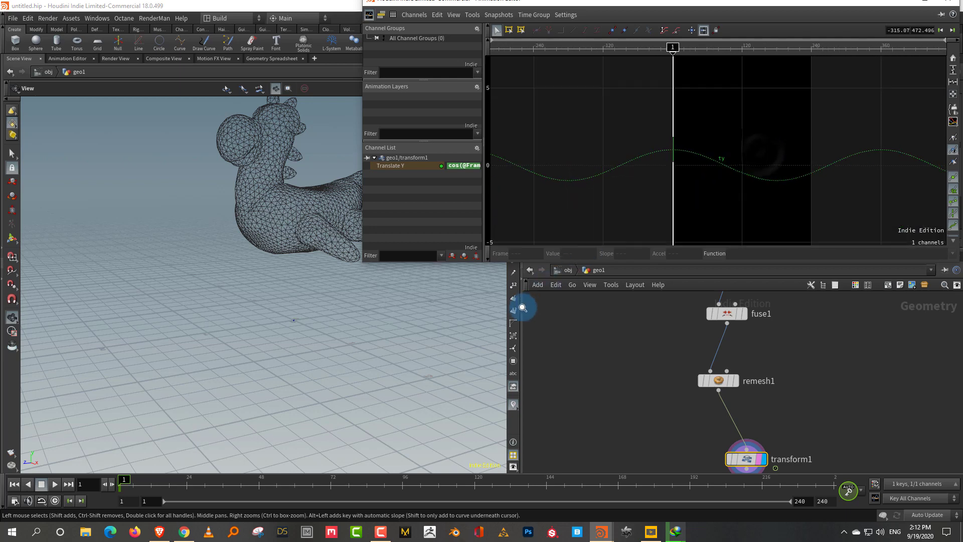
pyautogui.moveTo(802, 4); pyautogui.dragTo(803, 164)
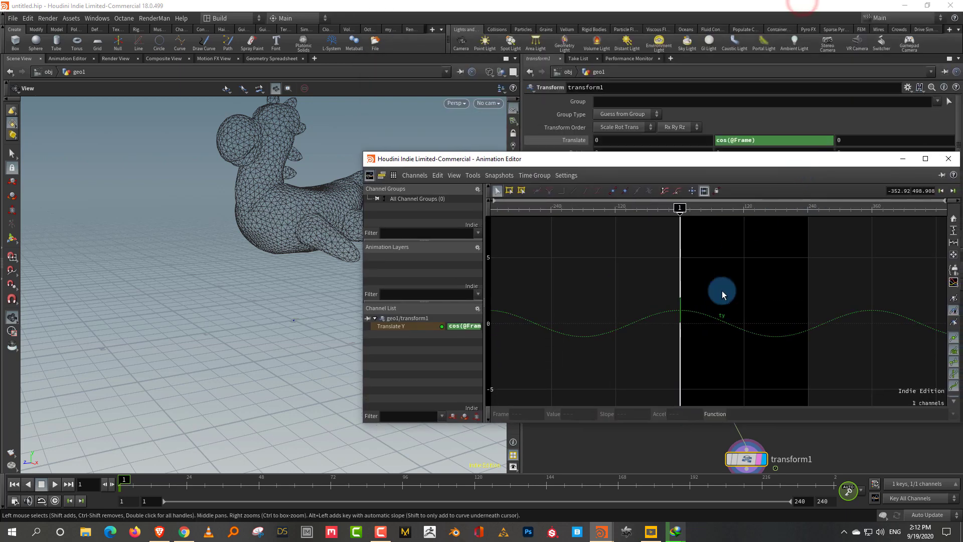
pyautogui.click(752, 141)
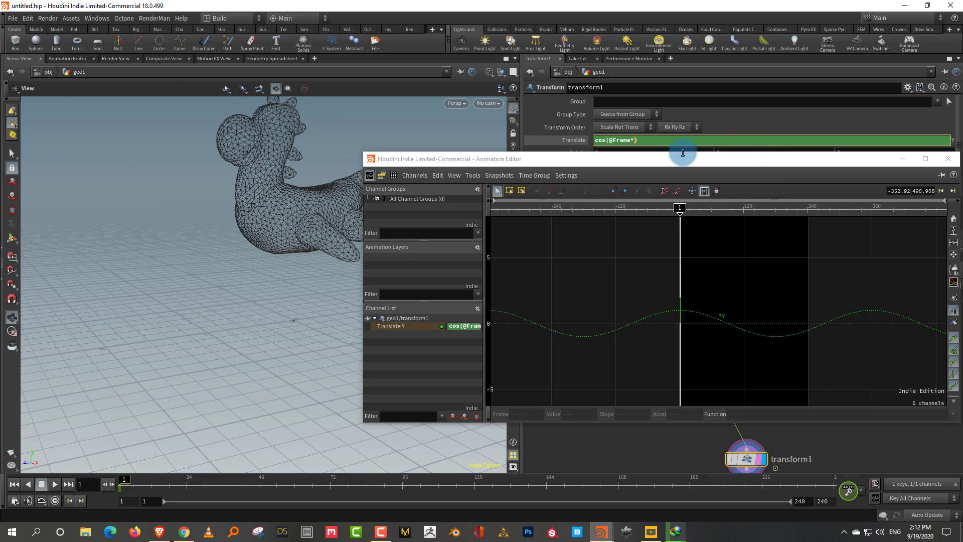
pyautogui.write('*5')
pyautogui.press('Return')
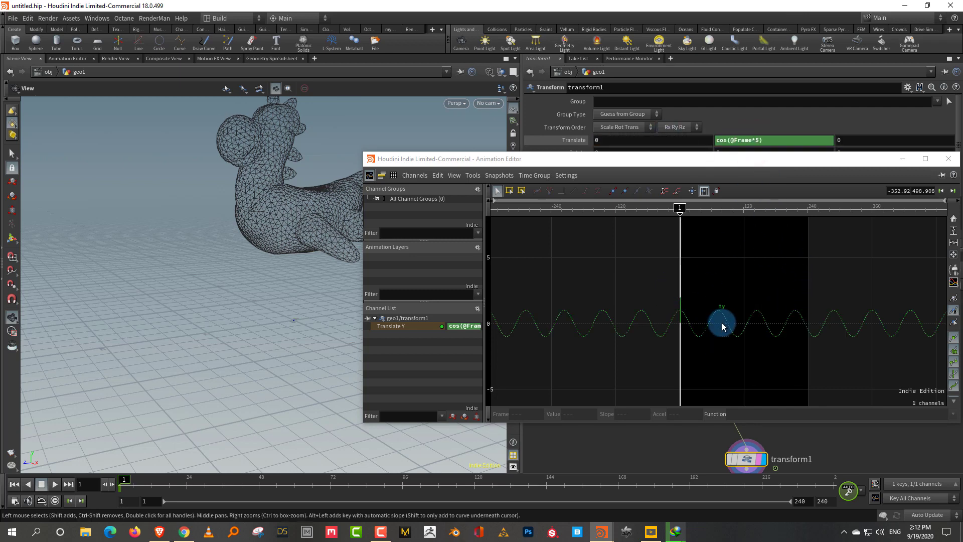
# Step: Play back the toy's vertical oscillation twice, stop it and rewind to frame 1
pyautogui.click(56, 484)
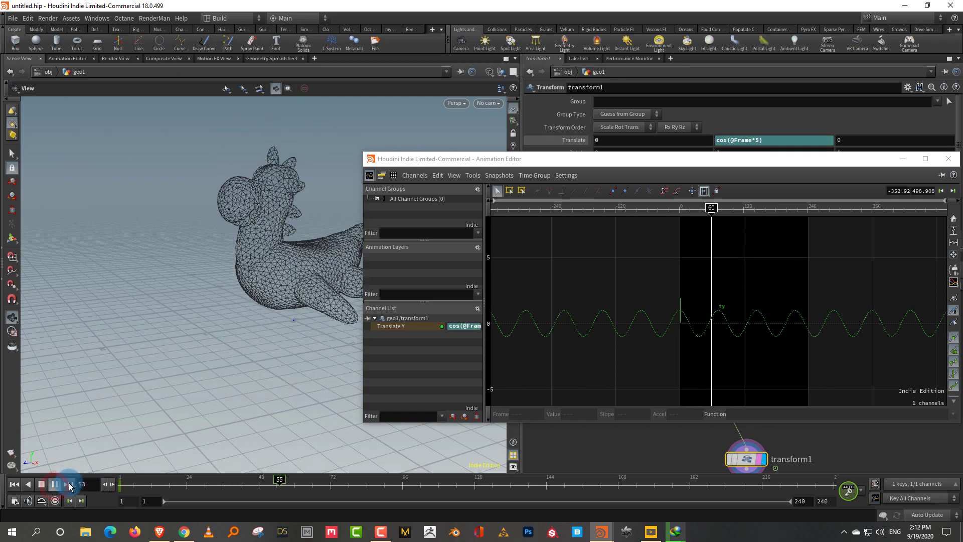
pyautogui.click(15, 485)
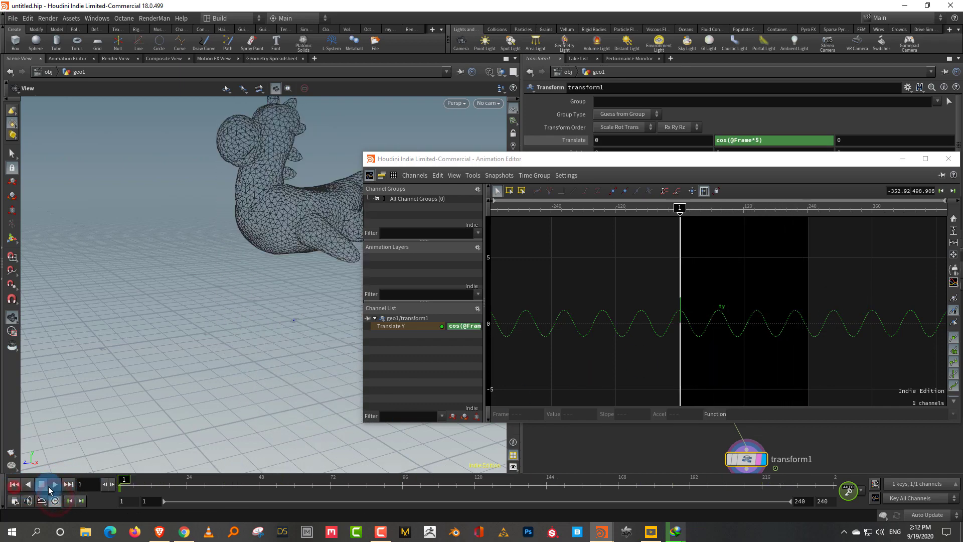
pyautogui.click(54, 486)
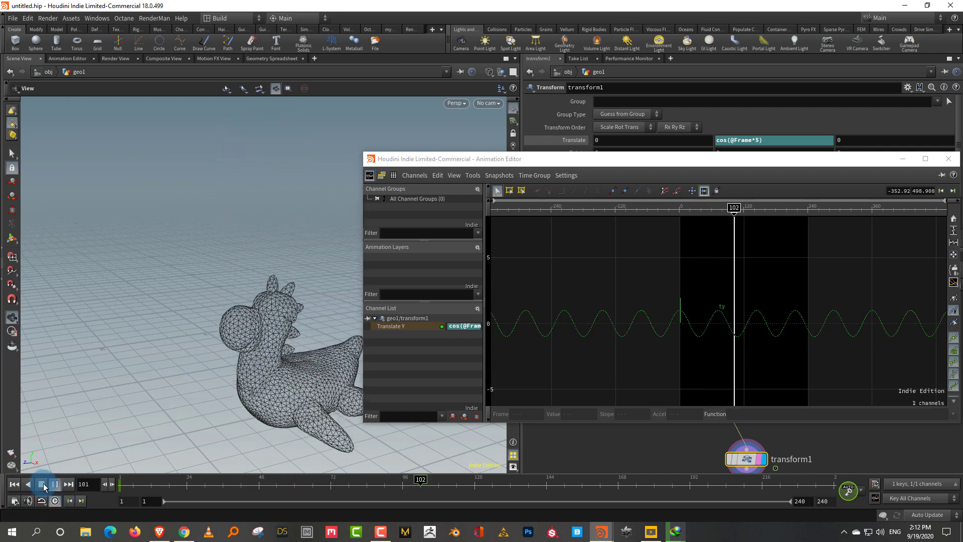
pyautogui.click(45, 485)
pyautogui.click(13, 484)
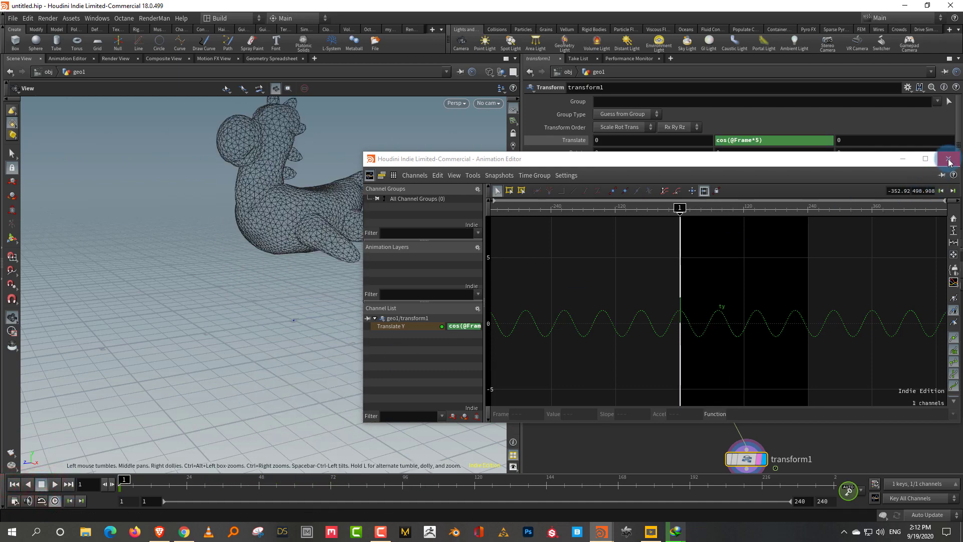
# Step: Get the Animation Editor out of the way and display the testgeometry_rubbertoy1 node with its parameters
pyautogui.moveTo(799, 162); pyautogui.dragTo(596, 260)
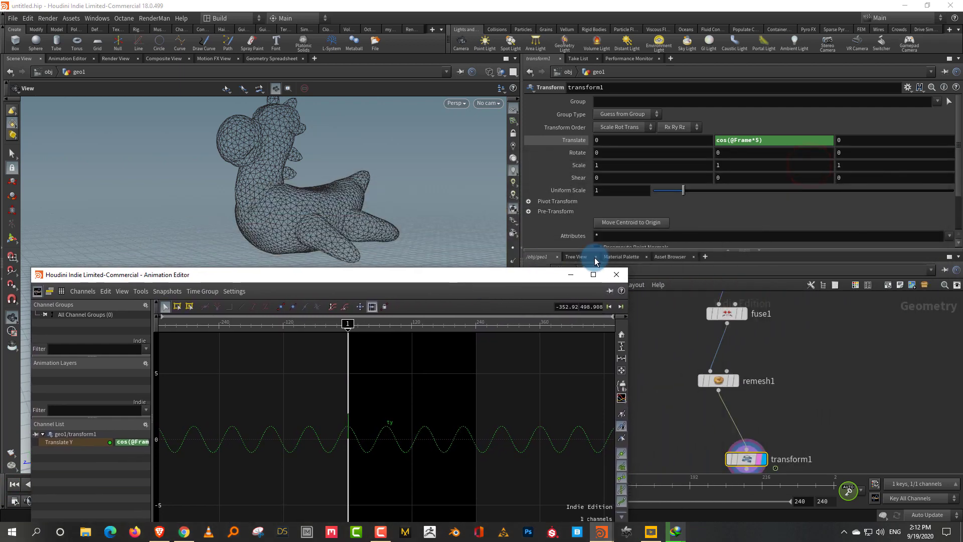
pyautogui.moveTo(790, 347); pyautogui.dragTo(777, 419, button='middle')
pyautogui.moveTo(768, 335); pyautogui.dragTo(767, 403, button='middle')
pyautogui.moveTo(776, 341); pyautogui.dragTo(707, 373)
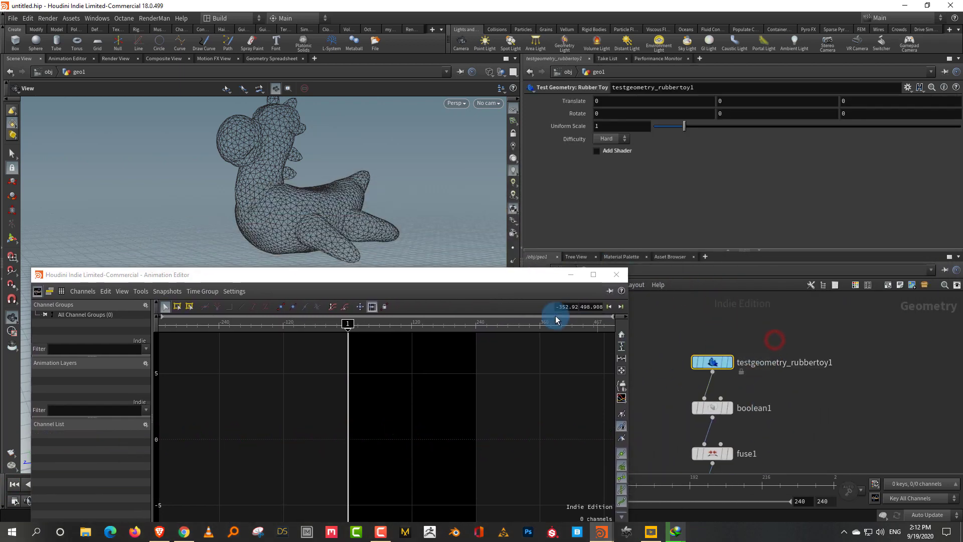
pyautogui.moveTo(453, 275); pyautogui.dragTo(453, 355)
pyautogui.click(728, 362)
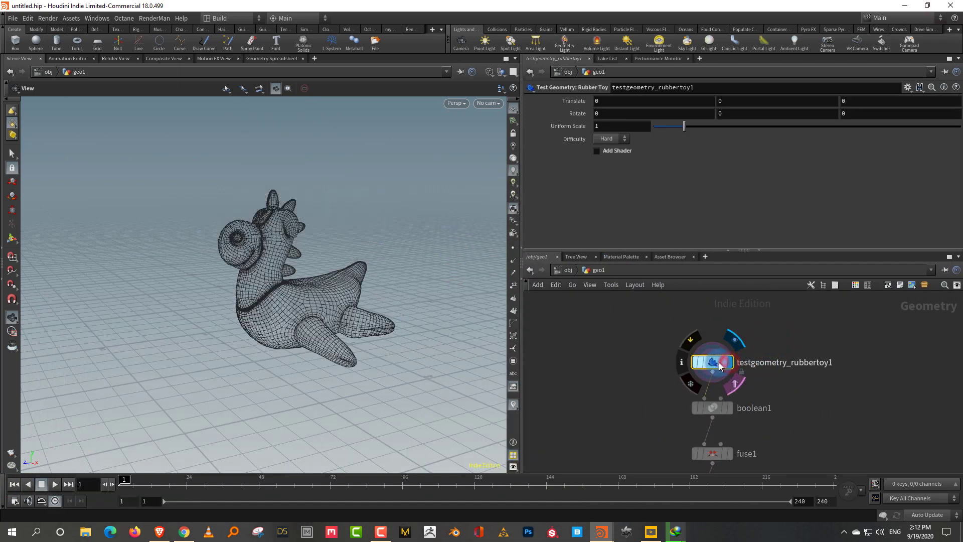
pyautogui.press('Return')
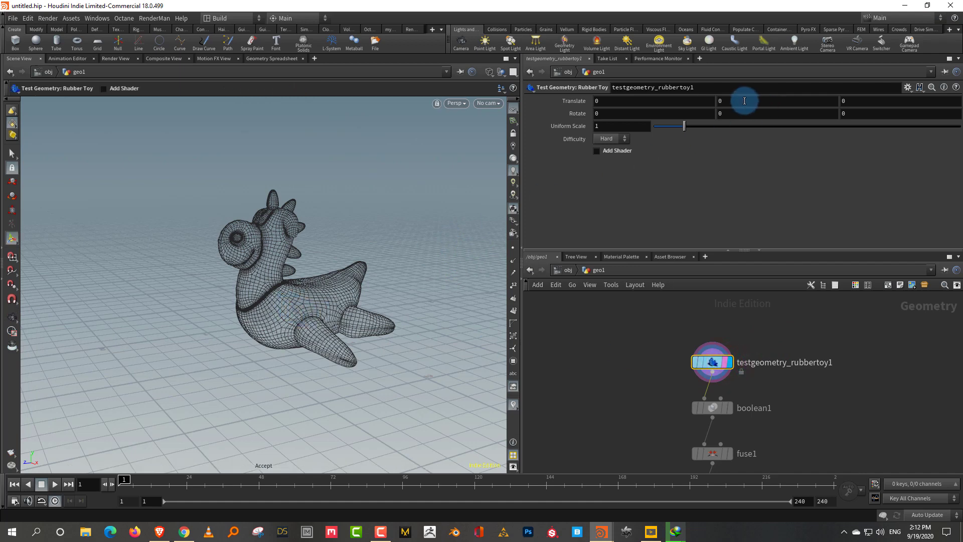
# Step: Raise the source rubber toy above the grid by setting its Translate Y to 0.07
pyautogui.moveTo(744, 101); pyautogui.dragTo(768, 98, button='middle')
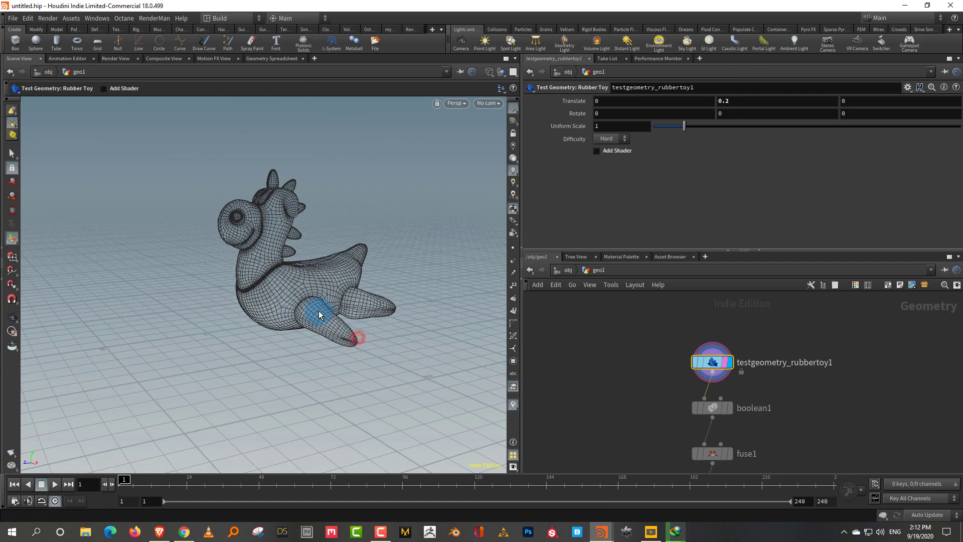
pyautogui.keyDown('alt'); pyautogui.moveTo(319, 314); pyautogui.dragTo(333, 284); pyautogui.keyUp('alt')
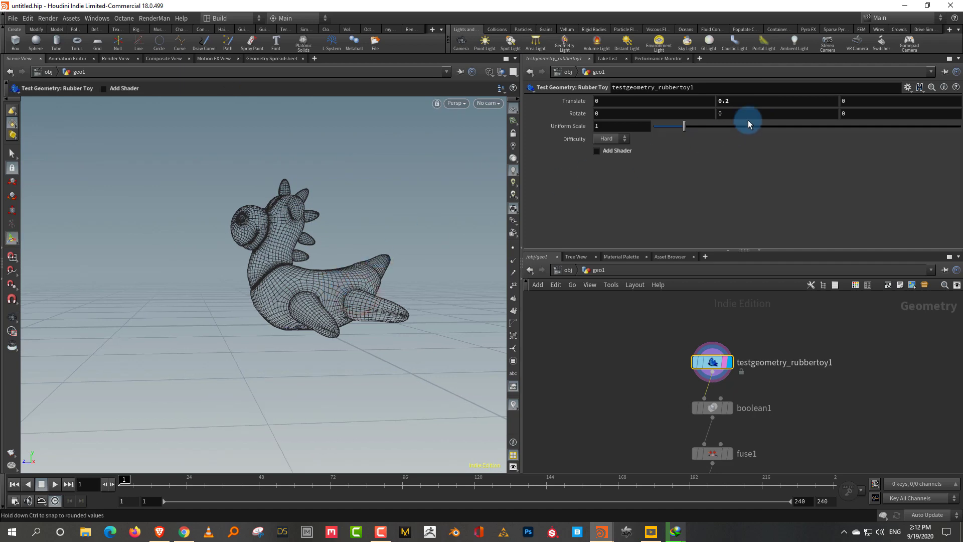
pyautogui.moveTo(731, 113); pyautogui.dragTo(669, 132, button='middle')
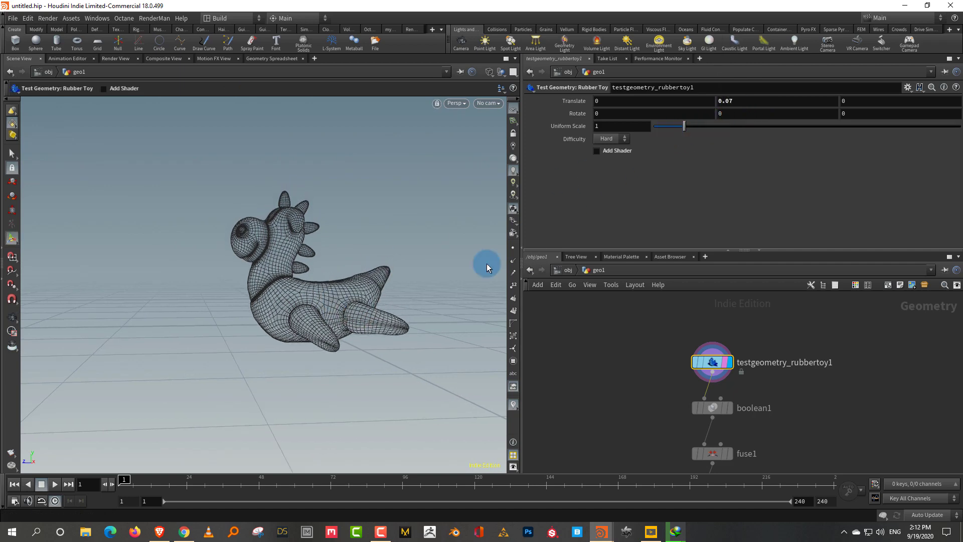
pyautogui.keyDown('alt'); pyautogui.moveTo(313, 322); pyautogui.dragTo(337, 335); pyautogui.keyUp('alt')
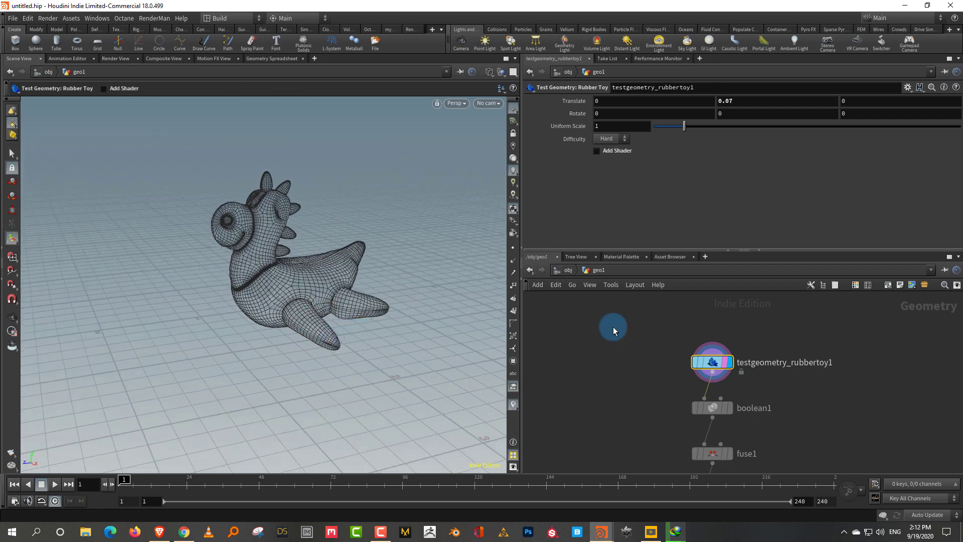
# Step: Display transform1 again, play the bouncing toy, and rewind to frame 1
pyautogui.moveTo(819, 441); pyautogui.dragTo(799, 332, button='middle')
pyautogui.moveTo(786, 452); pyautogui.dragTo(792, 358, button='middle')
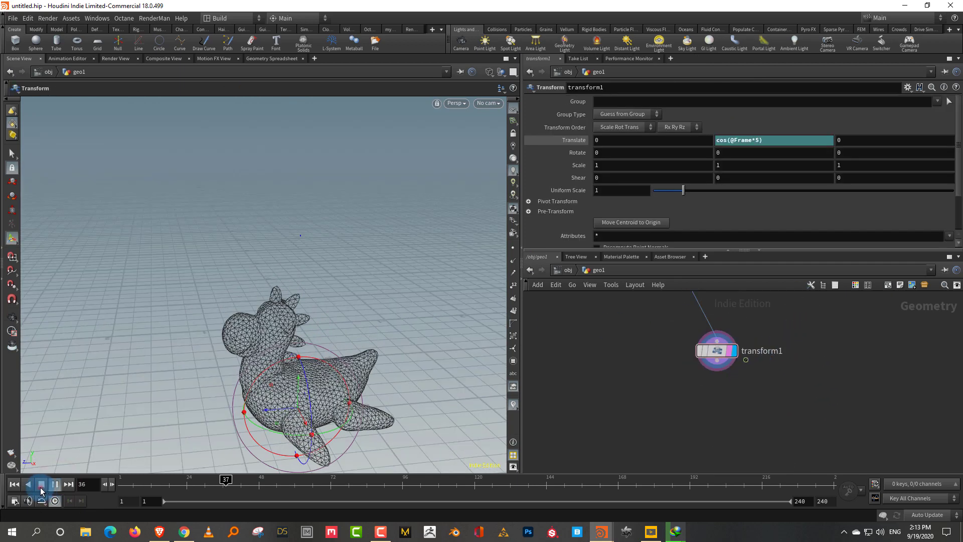
pyautogui.click(41, 484)
pyautogui.click(14, 484)
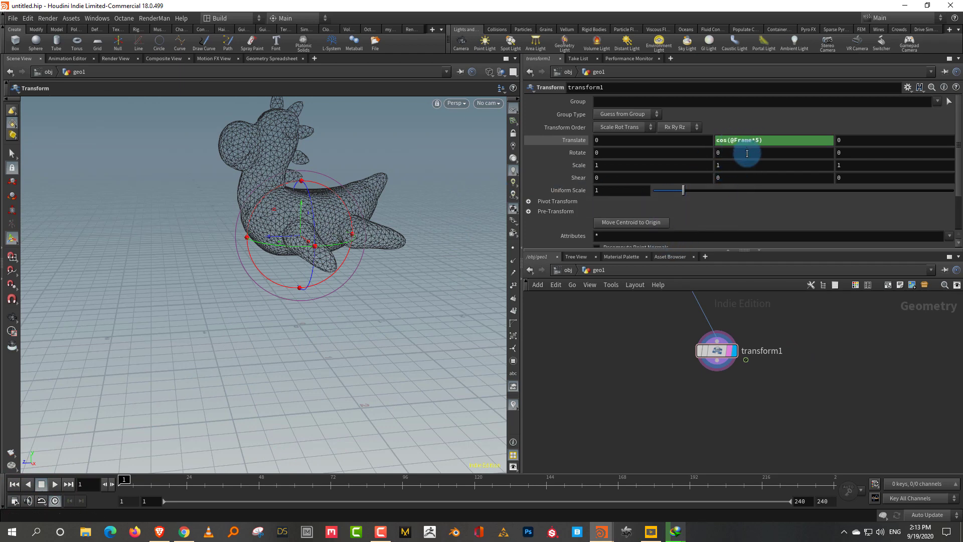
pyautogui.keyDown('shift'); pyautogui.click(776, 139); pyautogui.keyUp('shift')
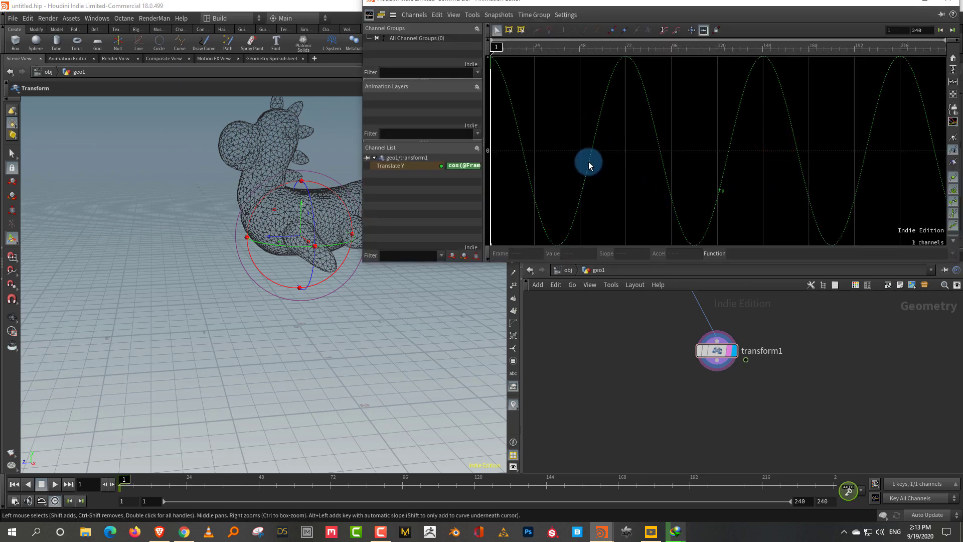
pyautogui.click(925, 2)
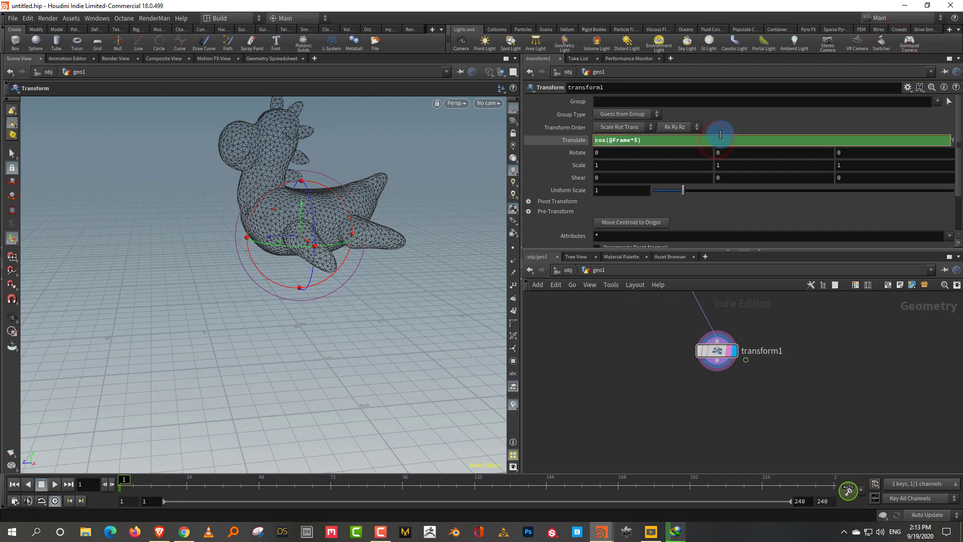
pyautogui.write('abs(')
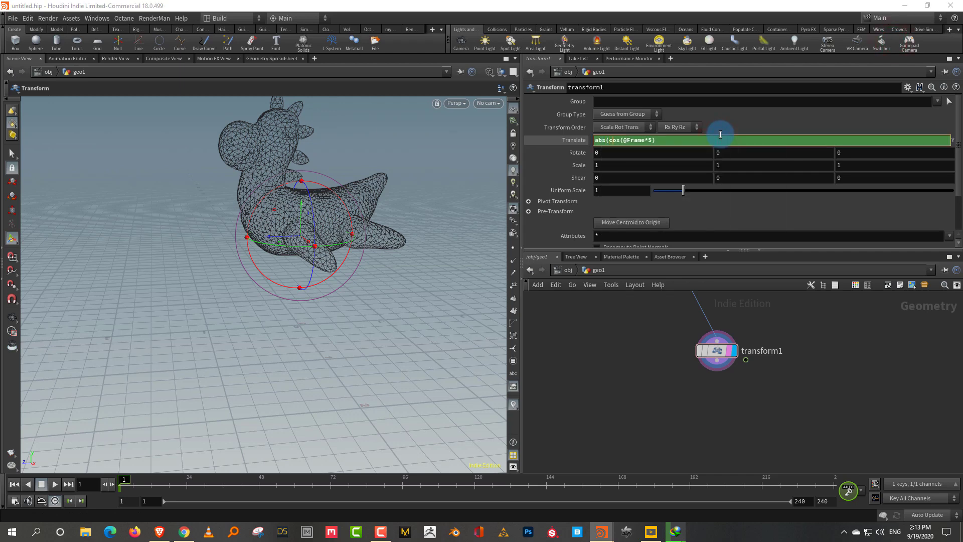
pyautogui.write(')')
pyautogui.press('Return')
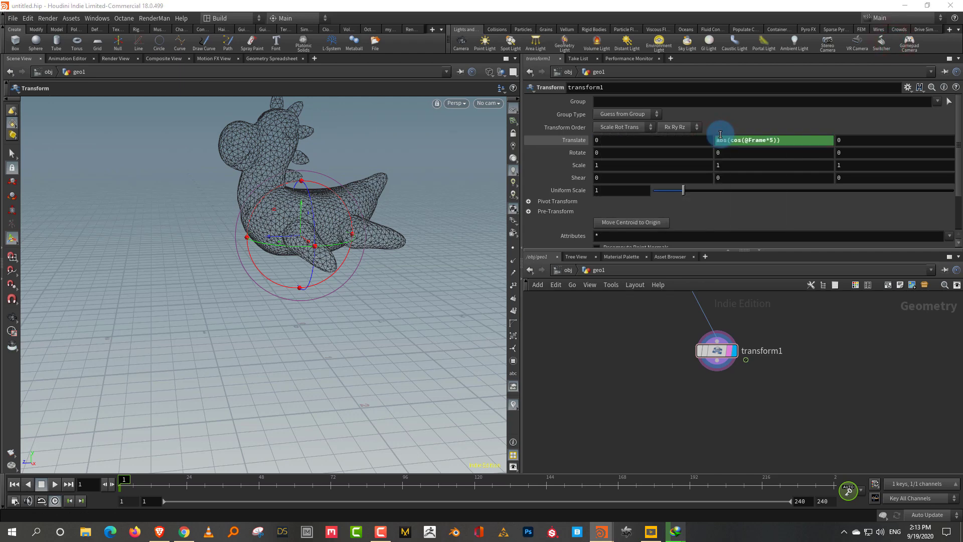
# Step: Examine the updated Translate Y curve in the Animation Editor and close the editor
pyautogui.click(793, 136)
pyautogui.click(665, 492)
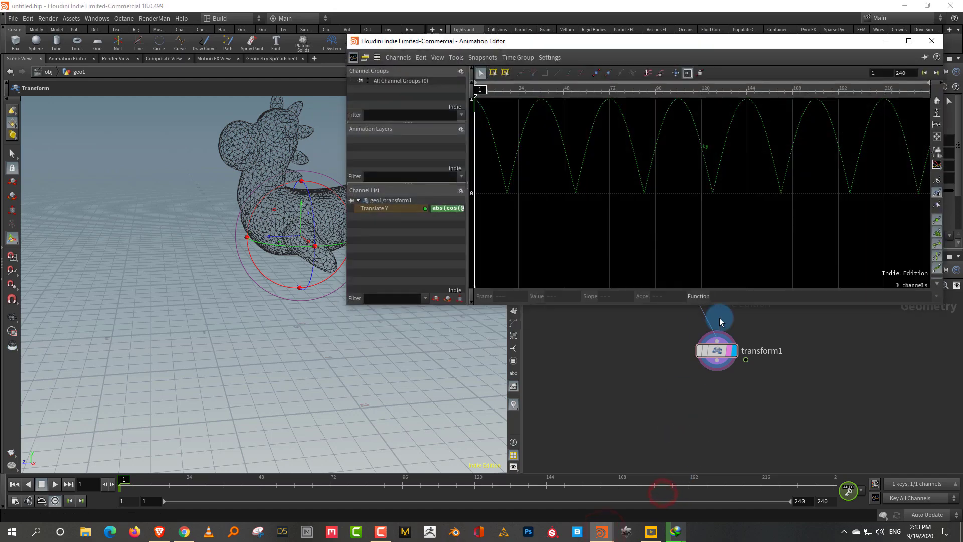
pyautogui.click(936, 41)
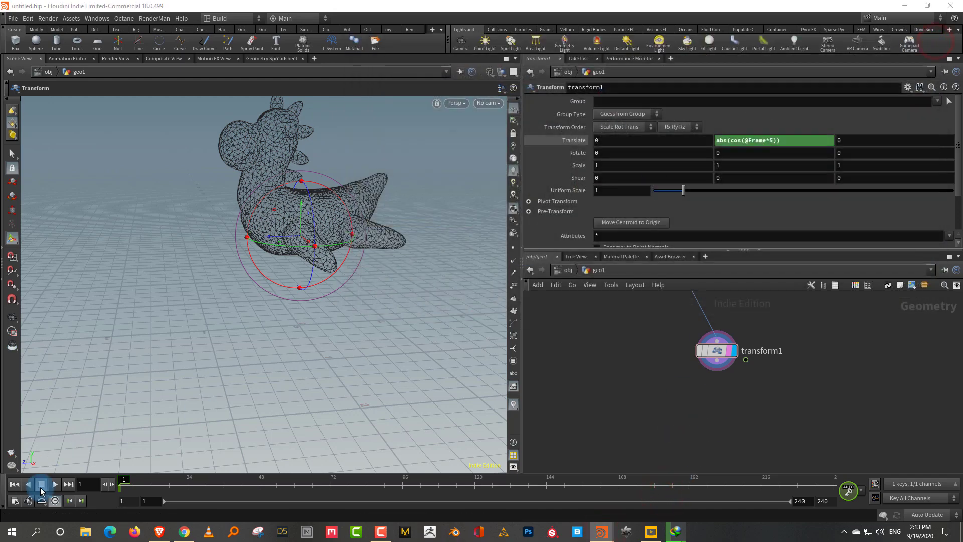
# Step: Play the bouncing toy again and rewind to frame 1, bringing more of the node network into view
pyautogui.click(54, 484)
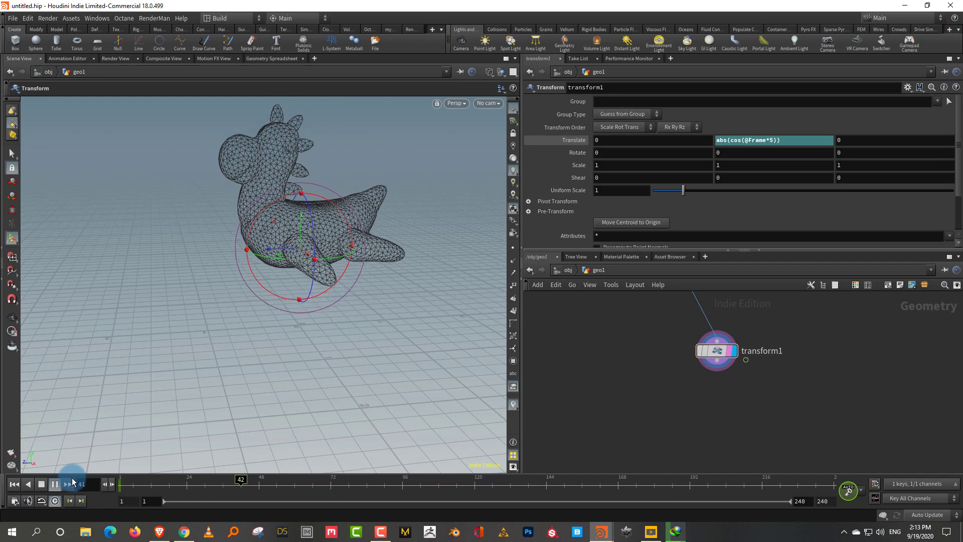
pyautogui.click(42, 484)
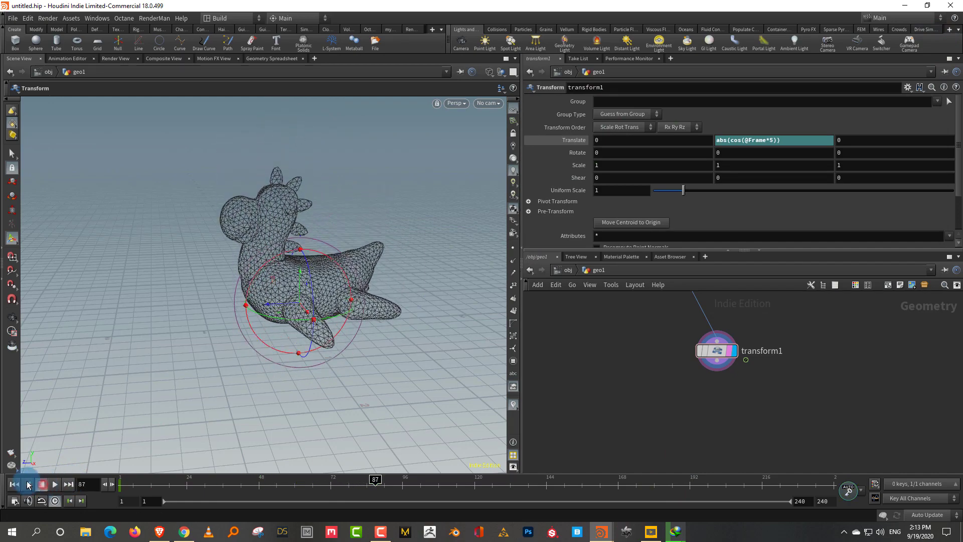
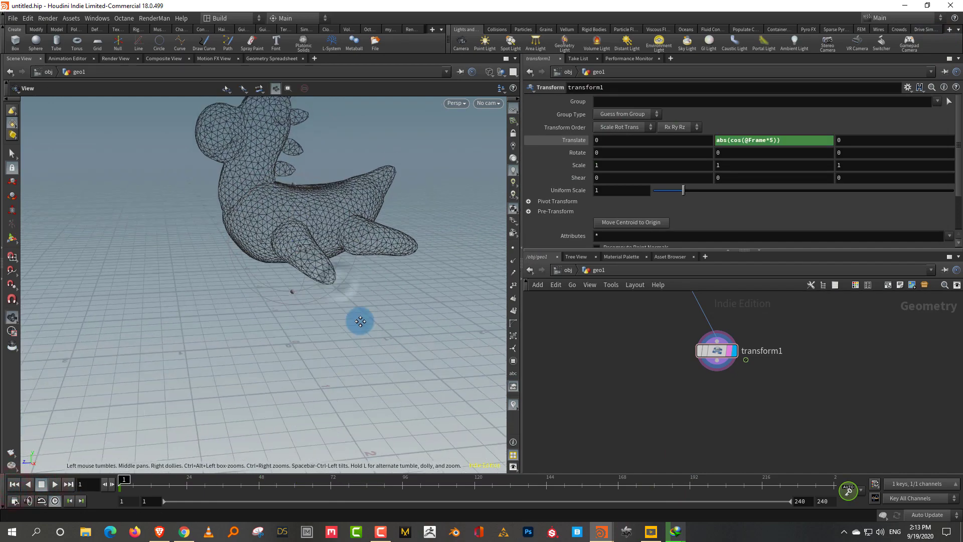
pyautogui.moveTo(816, 251); pyautogui.dragTo(818, 166)
pyautogui.moveTo(833, 281); pyautogui.dragTo(845, 354, button='middle')
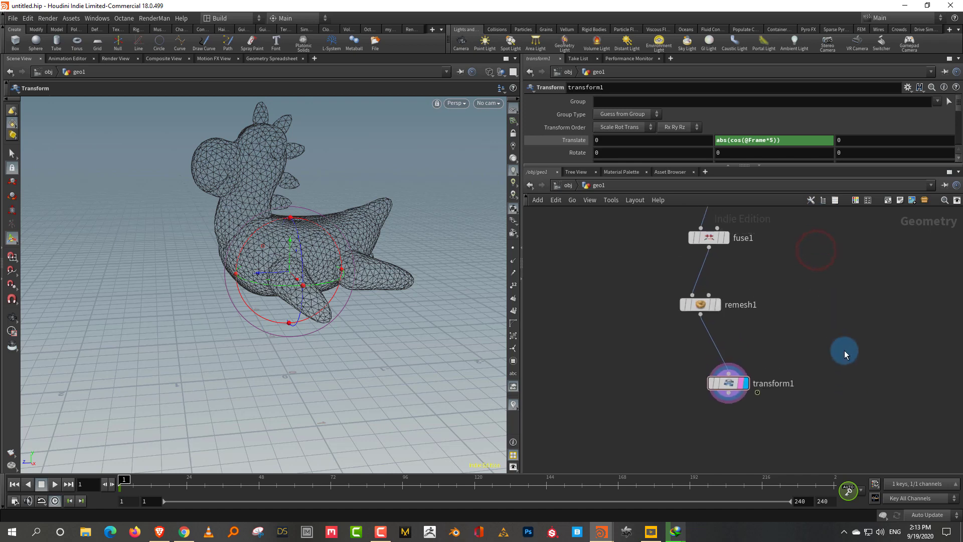
pyautogui.scroll(-2, 845, 354)
# Step: Duplicate transform1 beneath remesh1 and arrange the copy beside the original node
pyautogui.moveTo(817, 345); pyautogui.dragTo(697, 422)
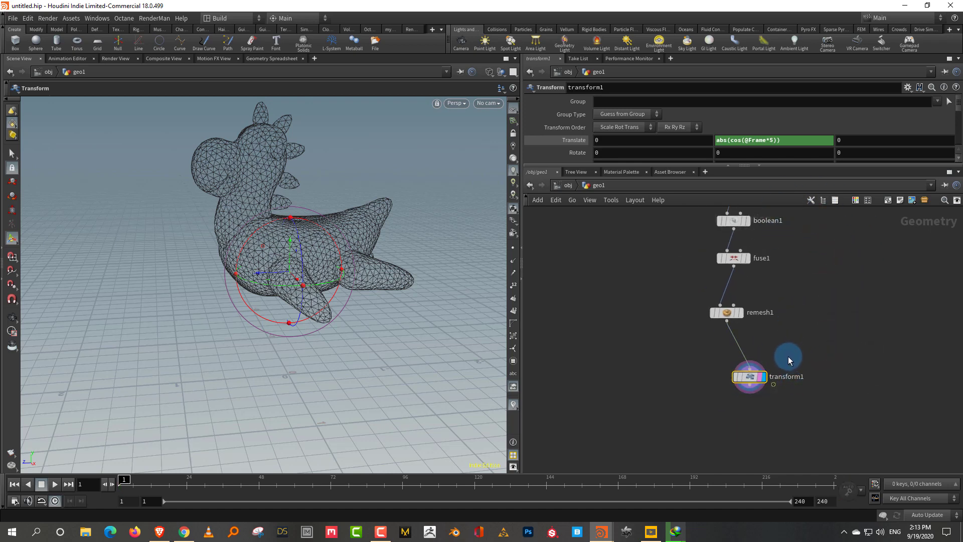
pyautogui.keyDown('alt'); pyautogui.moveTo(428, 329); pyautogui.dragTo(385, 265); pyautogui.keyUp('alt')
pyautogui.press('Return')
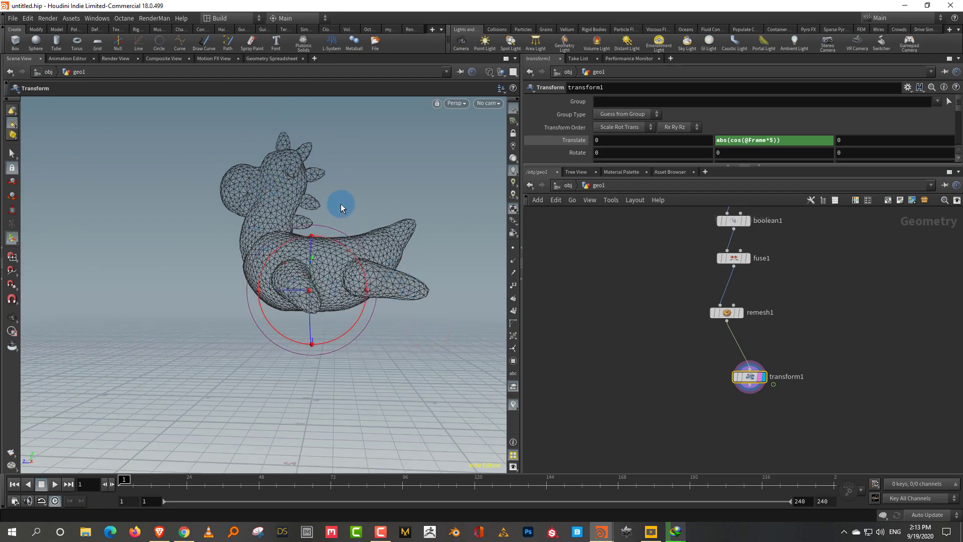
pyautogui.click(745, 264)
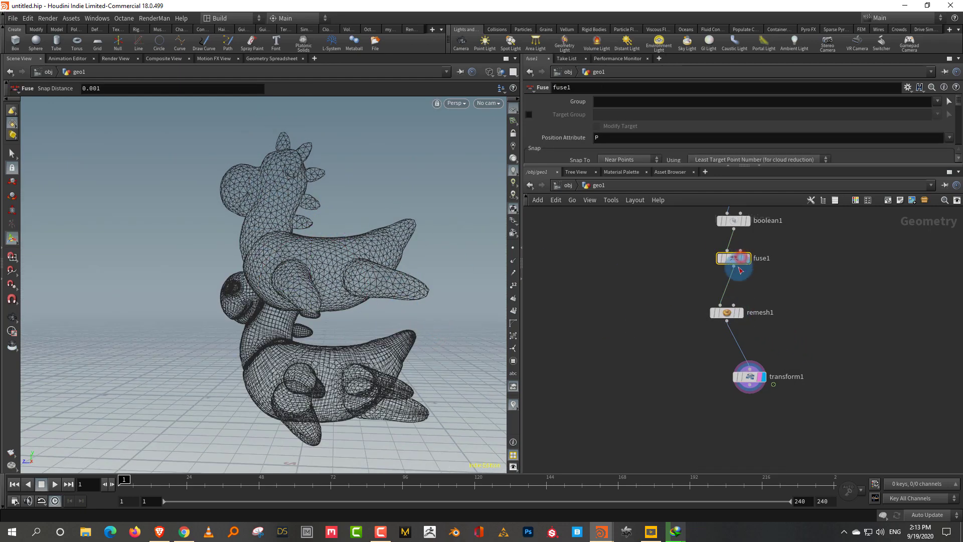
pyautogui.moveTo(833, 364); pyautogui.dragTo(748, 391)
pyautogui.hotkey('ctrl', 'c')
pyautogui.hotkey('ctrl', 'v')
pyautogui.moveTo(812, 397); pyautogui.dragTo(740, 407)
pyautogui.press('l')
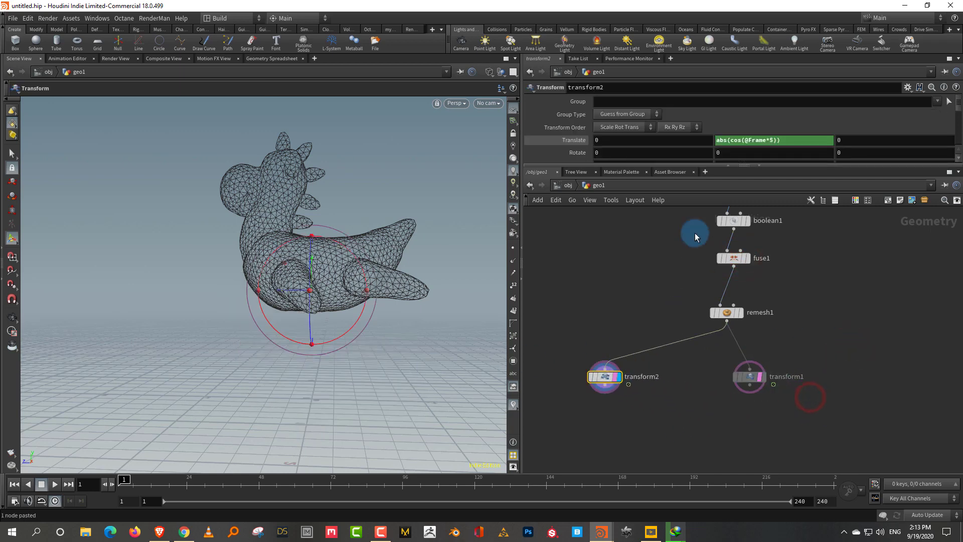
# Step: Delete the Translate channels on transform2 so its Translate Y is a static value instead of an expression
pyautogui.rightClick(578, 144)
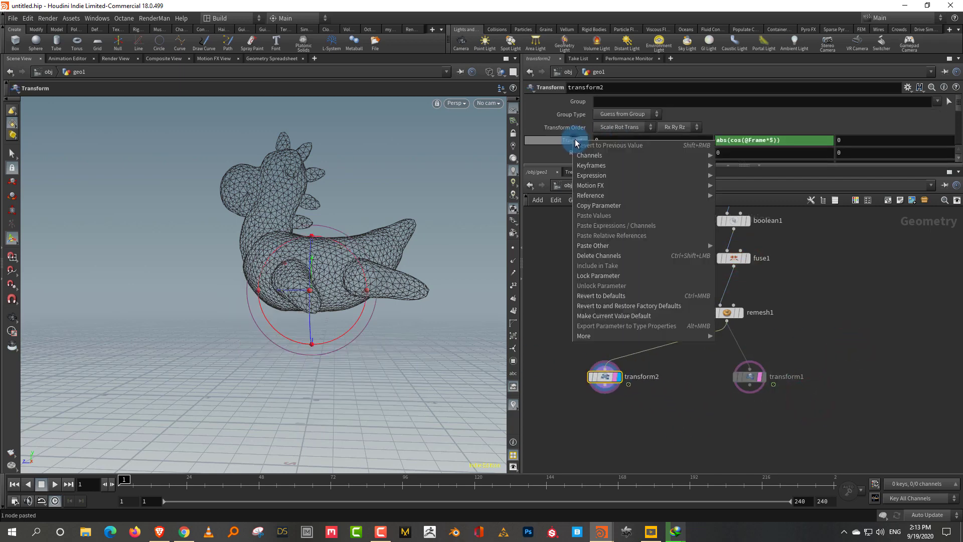
pyautogui.click(609, 254)
pyautogui.click(734, 141)
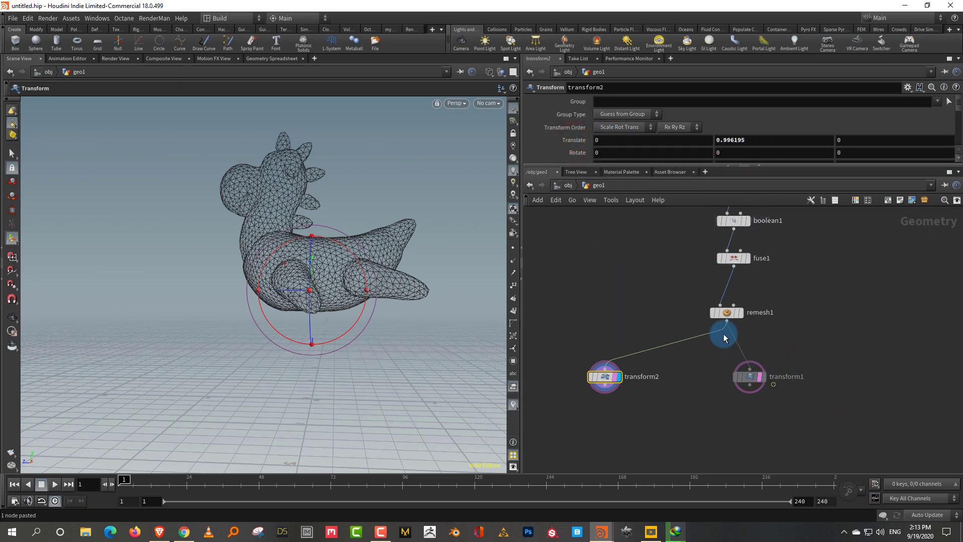
# Step: Feed transform2 from fuse1 instead of remesh1 and shift the node slightly
pyautogui.click(733, 265)
pyautogui.click(576, 354)
pyautogui.moveTo(606, 378); pyautogui.dragTo(596, 372)
pyautogui.keyDown('alt'); pyautogui.moveTo(351, 213); pyautogui.dragTo(373, 213); pyautogui.keyUp('alt')
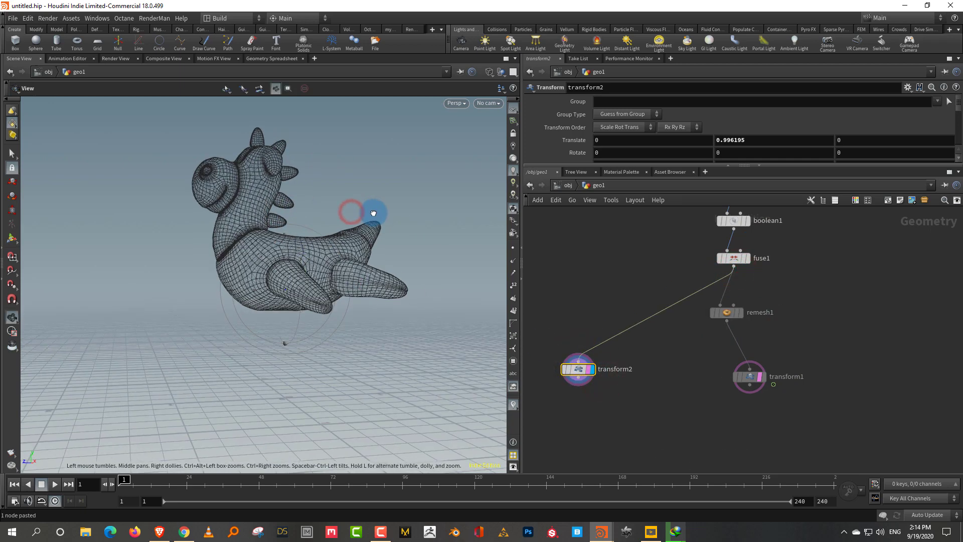
# Step: Duplicate transform2 between the two existing transforms and feed the copy from remesh1
pyautogui.moveTo(783, 297); pyautogui.dragTo(721, 329)
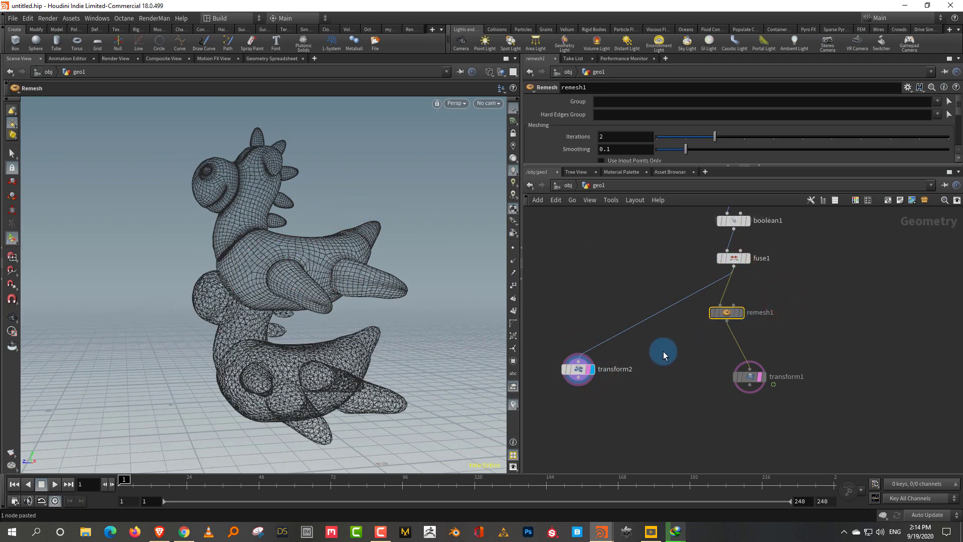
pyautogui.moveTo(573, 401); pyautogui.dragTo(664, 378)
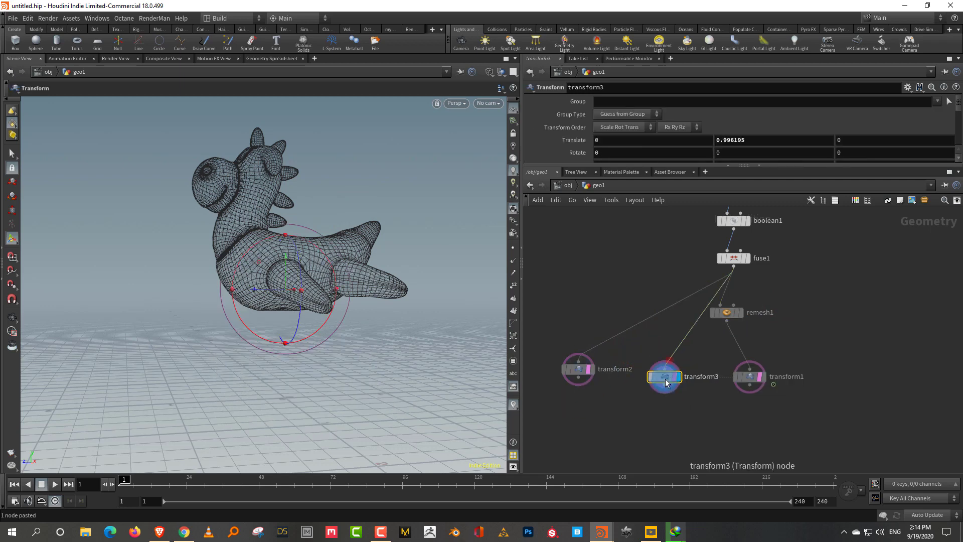
pyautogui.moveTo(728, 324); pyautogui.dragTo(667, 359)
pyautogui.press('Escape')
pyautogui.moveTo(370, 279); pyautogui.dragTo(266, 188)
pyautogui.press('Return')
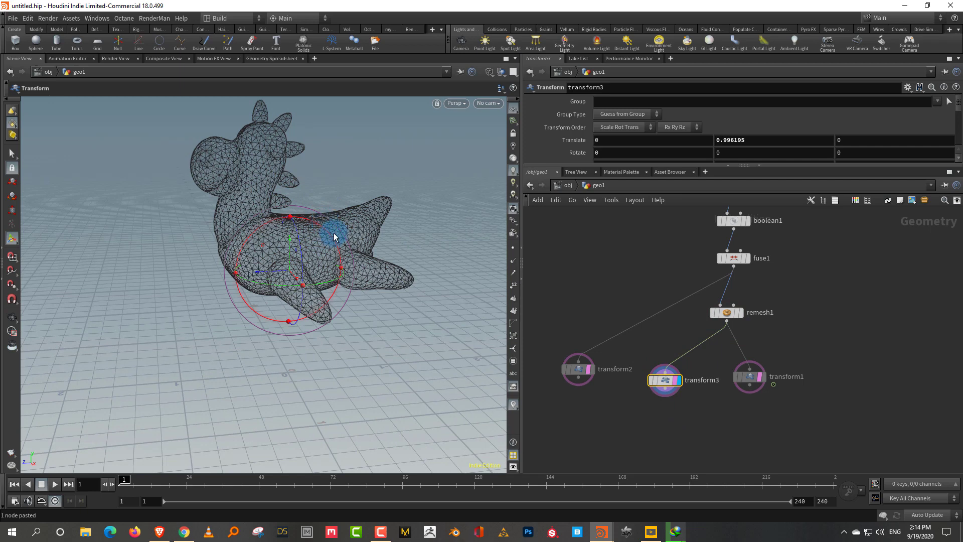
# Step: Move transform2 further aside and rename transform3 as rest_position
pyautogui.click(594, 372)
pyautogui.moveTo(577, 372); pyautogui.dragTo(565, 372)
pyautogui.moveTo(548, 329); pyautogui.dragTo(581, 377)
pyautogui.click(703, 331)
pyautogui.click(676, 380)
pyautogui.doubleClick(702, 380)
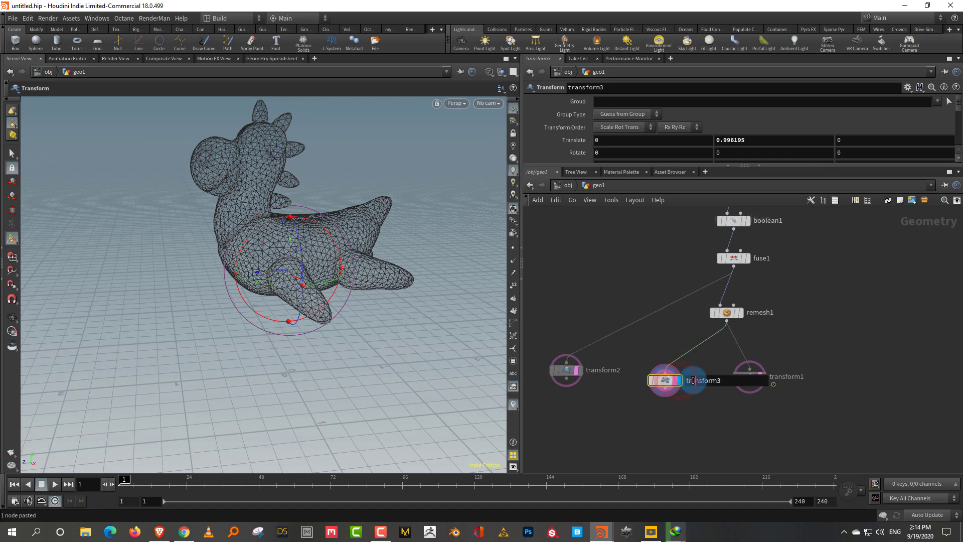
pyautogui.write('rest_')
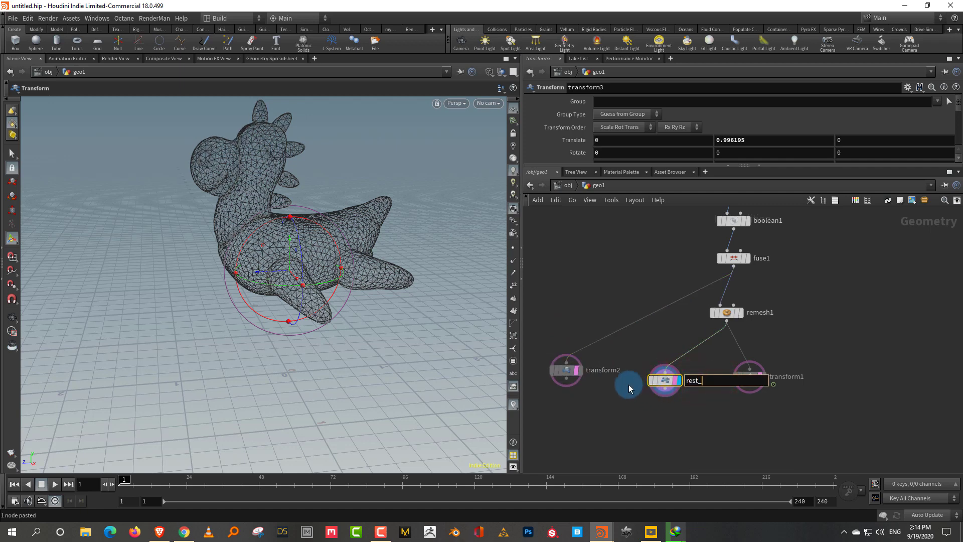
pyautogui.write('position')
pyautogui.press('Return')
# Step: Rename the transform1 node as animation
pyautogui.doubleClick(809, 380)
pyautogui.doubleClick(809, 381)
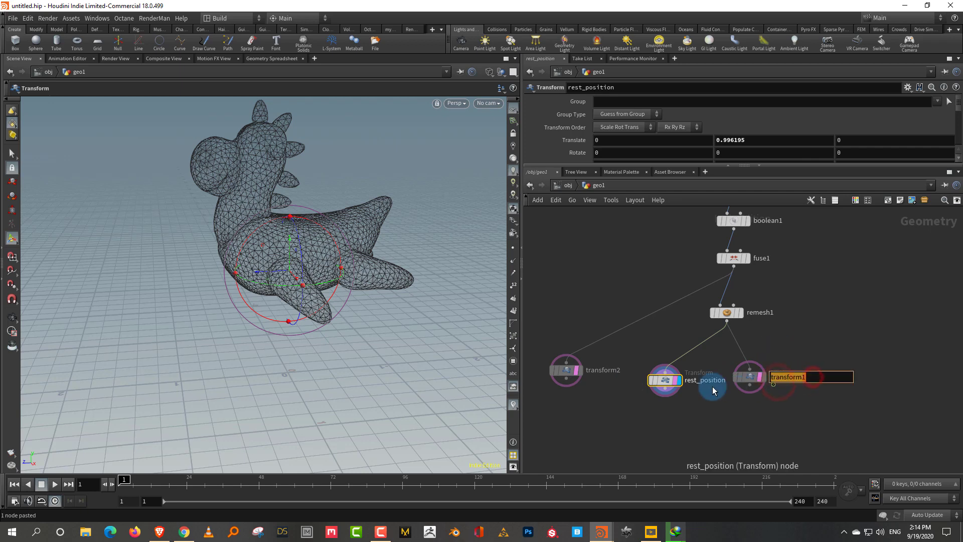
pyautogui.write('animation')
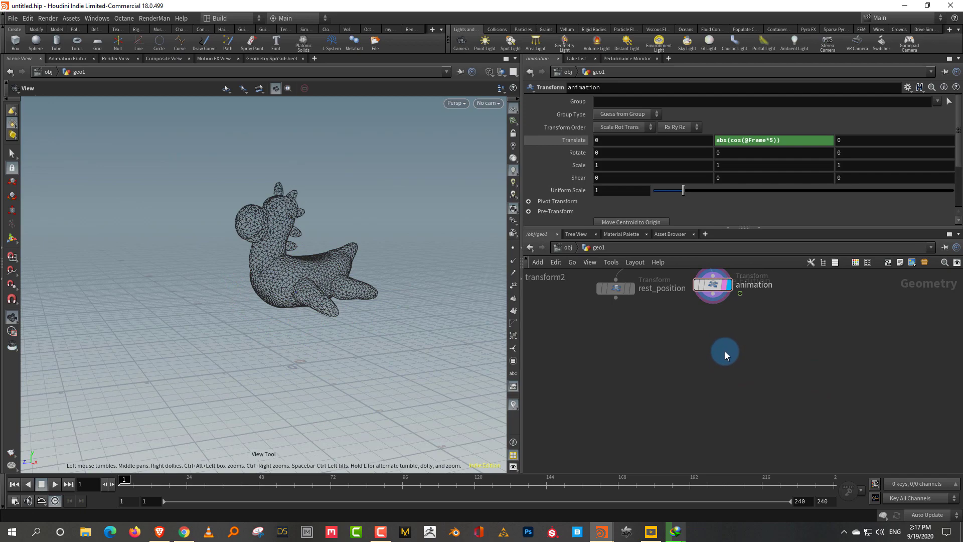
# Step: Add a Vellum Configure Strut Softbody setup below the animation node
pyautogui.press('Tab')
pyautogui.write('soft')
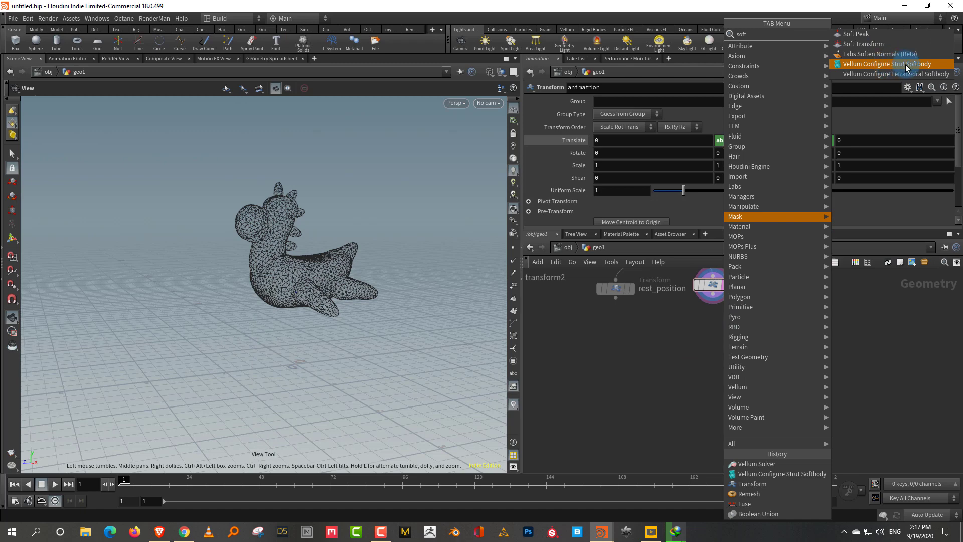
pyautogui.click(907, 67)
pyautogui.click(728, 319)
pyautogui.rightClick(731, 313)
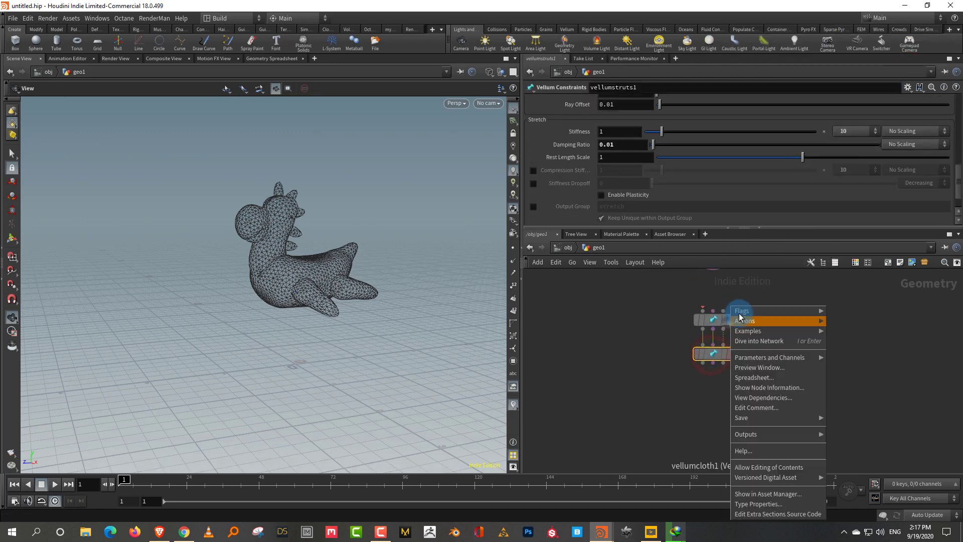
pyautogui.click(789, 289)
# Step: Connect the animation node to the first input of vellumcloth1 and display vellumstruts1
pyautogui.moveTo(756, 277); pyautogui.dragTo(736, 338, button='middle')
pyautogui.scroll(3, 735, 338)
pyautogui.click(671, 308)
pyautogui.click(648, 382)
pyautogui.moveTo(737, 339); pyautogui.dragTo(747, 283, button='middle')
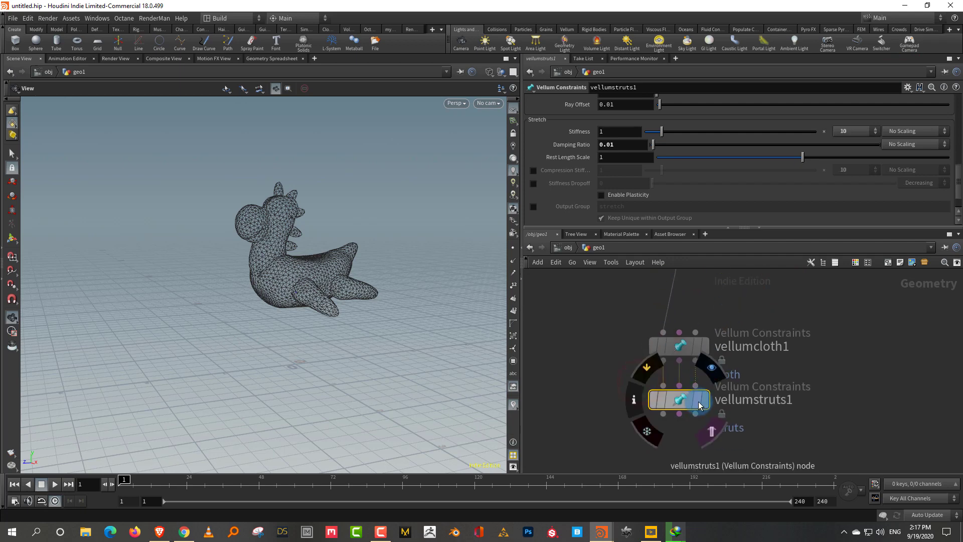
pyautogui.click(706, 402)
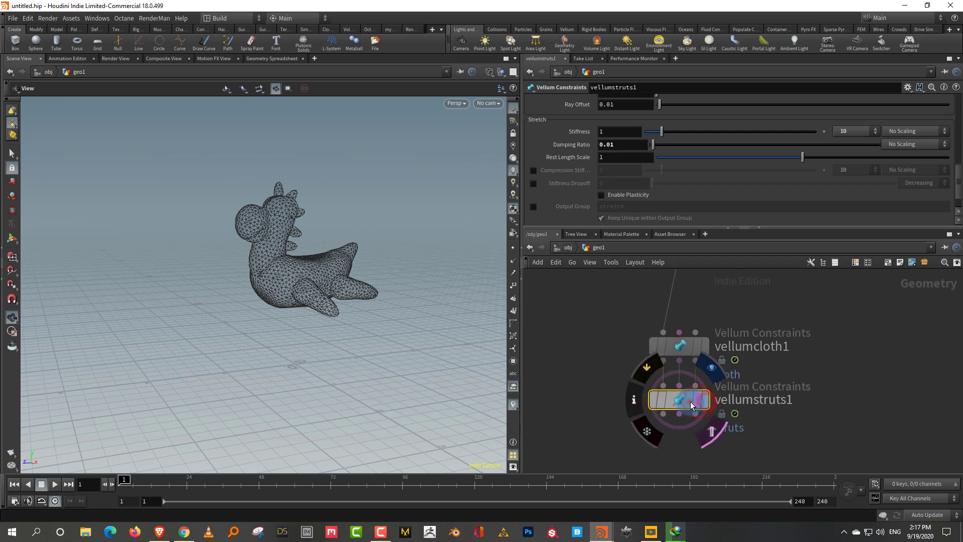
# Step: Review the vellumcloth1 and vellumstruts1 settings and examine the strut constraints inside the toy up close
pyautogui.click(671, 357)
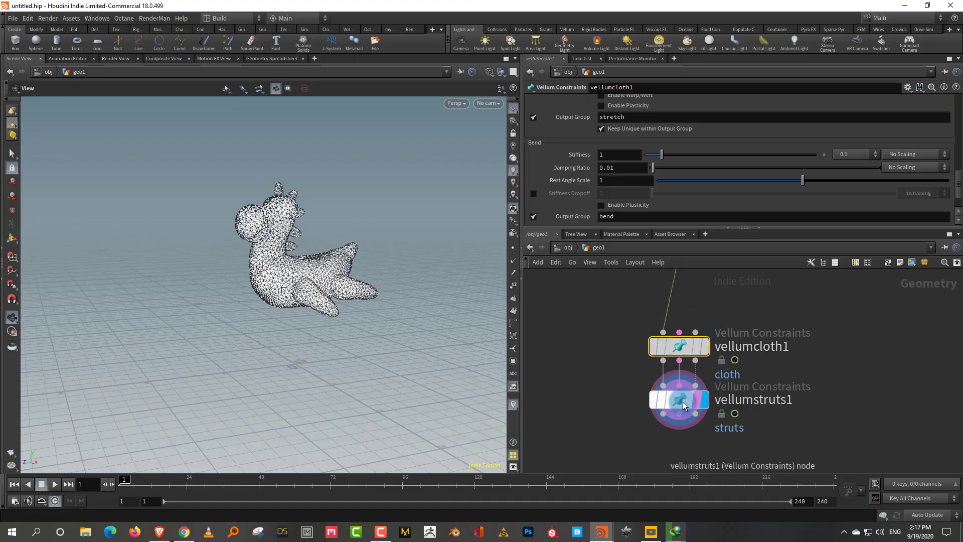
pyautogui.click(781, 382)
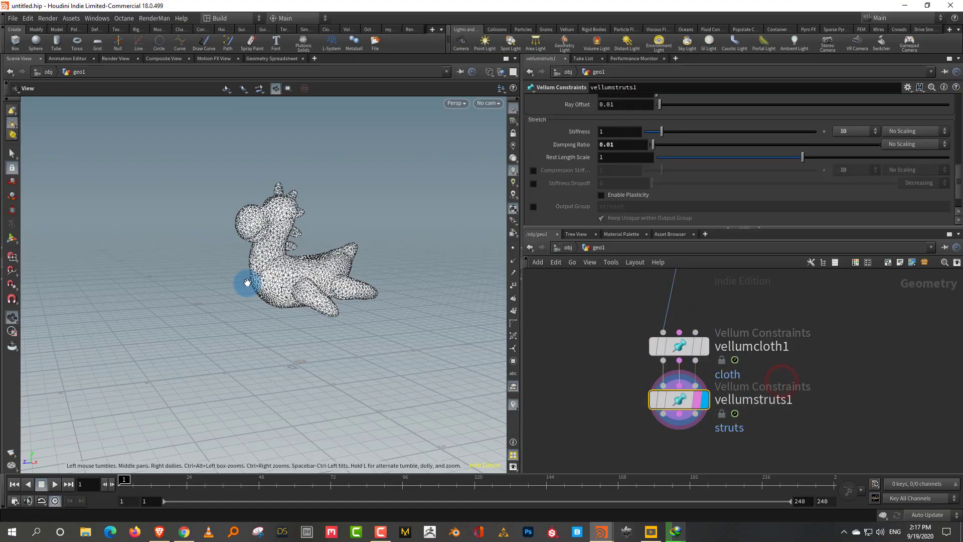
pyautogui.moveTo(268, 285); pyautogui.dragTo(460, 148, button='right')
pyautogui.moveTo(261, 278); pyautogui.dragTo(290, 243)
pyautogui.moveTo(291, 243); pyautogui.dragTo(342, 229, button='right')
pyautogui.moveTo(343, 232)
pyautogui.mouseDown()
pyautogui.moveTo(432, 215)
pyautogui.moveTo(349, 244)
pyautogui.mouseUp()
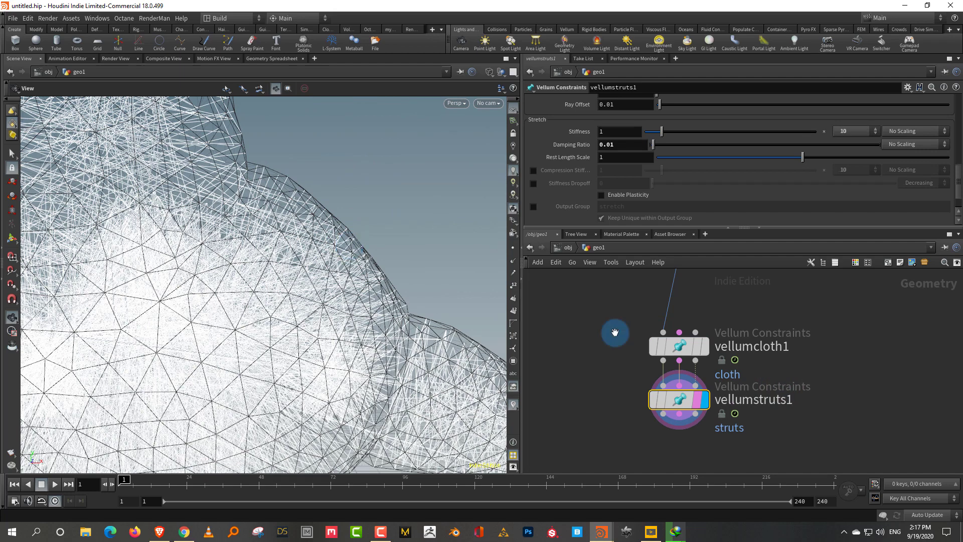
pyautogui.moveTo(281, 304); pyautogui.dragTo(226, 382, button='right')
pyautogui.moveTo(304, 275); pyautogui.dragTo(256, 332, button='right')
pyautogui.moveTo(256, 331); pyautogui.dragTo(361, 321)
# Step: Add a Vellum Solver node below vellumstruts1
pyautogui.moveTo(707, 452); pyautogui.dragTo(704, 375, button='middle')
pyautogui.click(696, 394)
pyautogui.press('Tab')
pyautogui.write('solver')
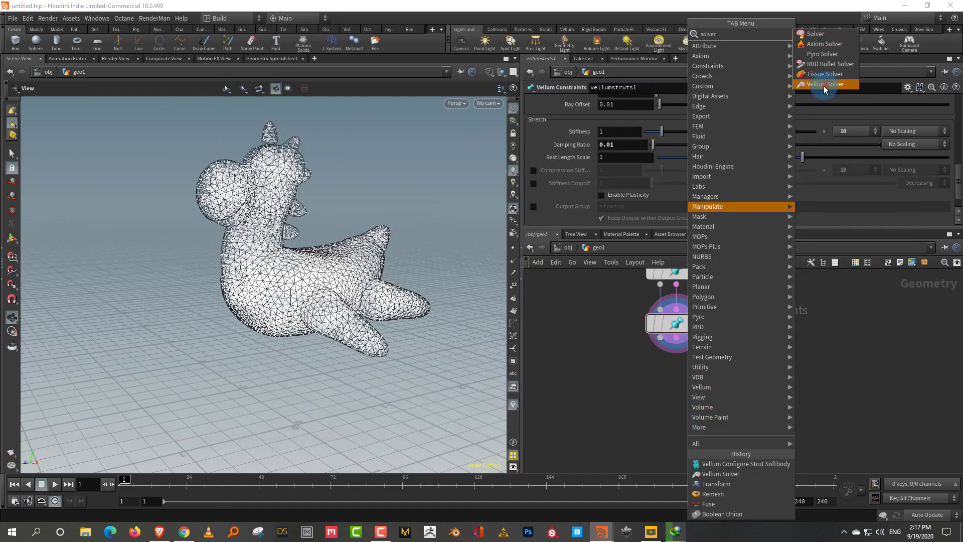
pyautogui.click(825, 85)
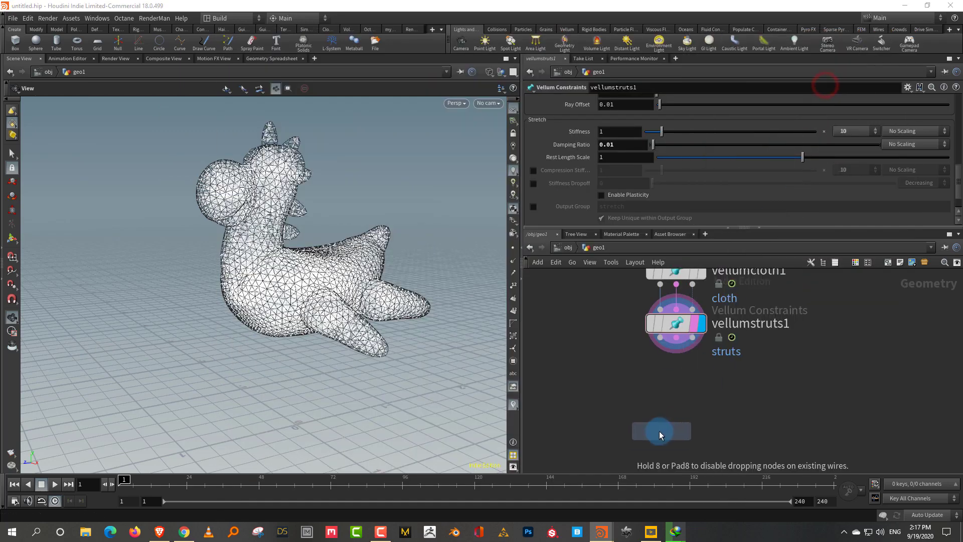
# Step: Connect the geometry and constraint outputs of vellumstruts1 to the matching solver inputs and display the solver
pyautogui.click(658, 340)
pyautogui.click(638, 413)
pyautogui.click(676, 340)
pyautogui.click(676, 341)
pyautogui.click(660, 418)
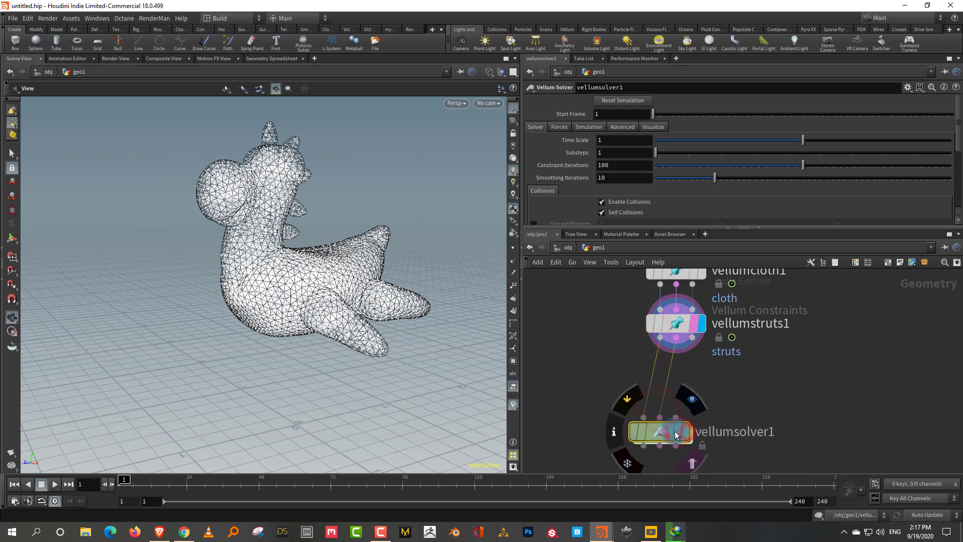
pyautogui.click(683, 431)
# Step: Show more of the Vellum Solver parameters and enable its Ground Position
pyautogui.click(742, 399)
pyautogui.moveTo(683, 229); pyautogui.dragTo(697, 329)
pyautogui.click(536, 224)
# Step: Play the Vellum simulation of the toy falling onto the ground and reset to frame 1
pyautogui.moveTo(316, 340)
pyautogui.mouseDown()
pyautogui.moveTo(323, 365)
pyautogui.moveTo(316, 345)
pyautogui.mouseUp()
pyautogui.moveTo(316, 346); pyautogui.dragTo(303, 339, button='middle')
pyautogui.click(55, 485)
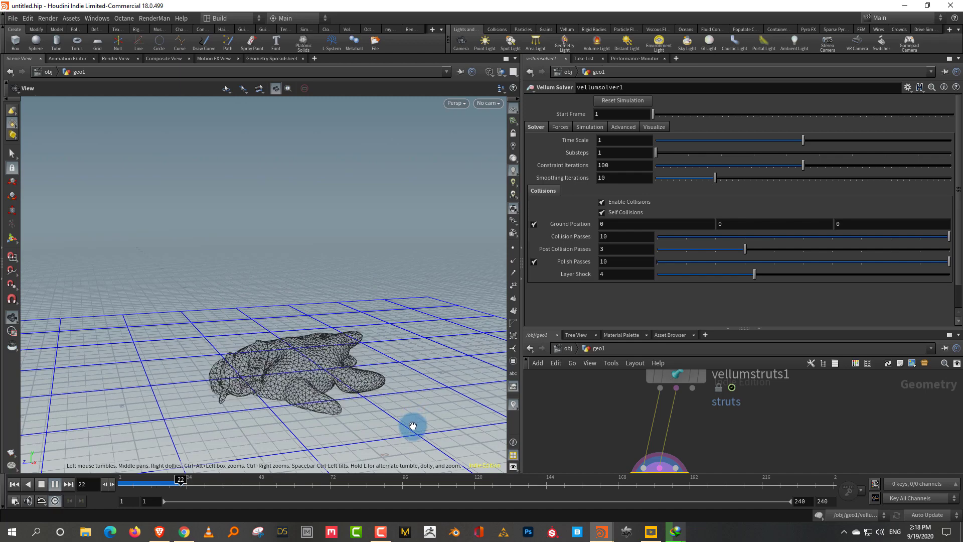
pyautogui.click(42, 484)
# Step: Set vellumcloth1's Bend stiffness multiplier to 100 000, replay the simulation and rewind to frame 1
pyautogui.moveTo(812, 329); pyautogui.dragTo(815, 202)
pyautogui.moveTo(810, 270); pyautogui.dragTo(786, 393, button='middle')
pyautogui.moveTo(779, 344); pyautogui.dragTo(603, 380)
pyautogui.moveTo(796, 204); pyautogui.dragTo(799, 308)
pyautogui.scroll(-5, 959, 216)
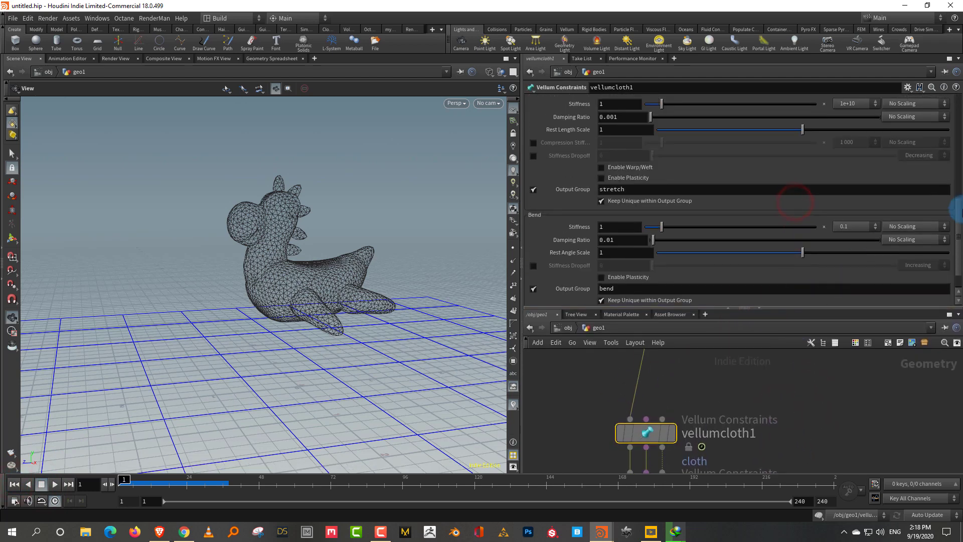
pyautogui.scroll(-2, 958, 216)
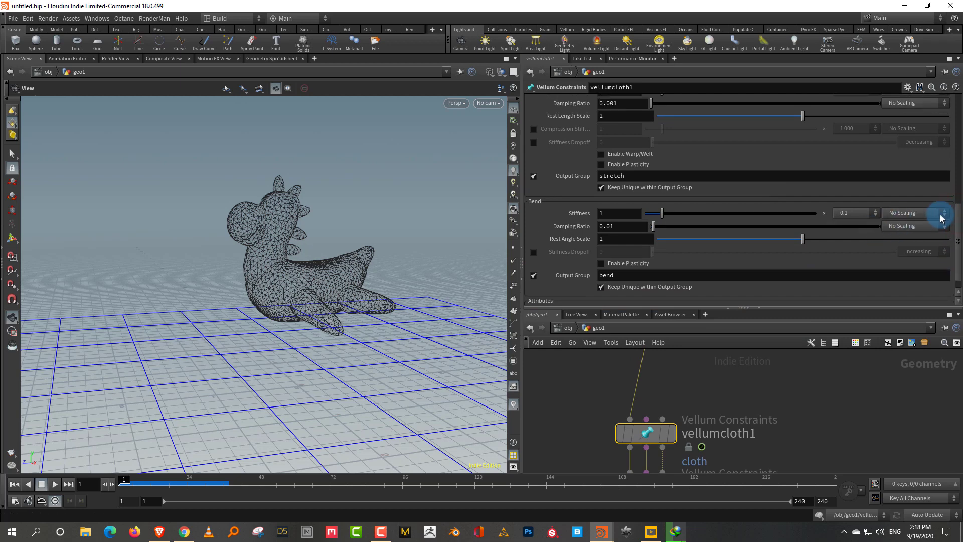
pyautogui.scroll(-2, 959, 221)
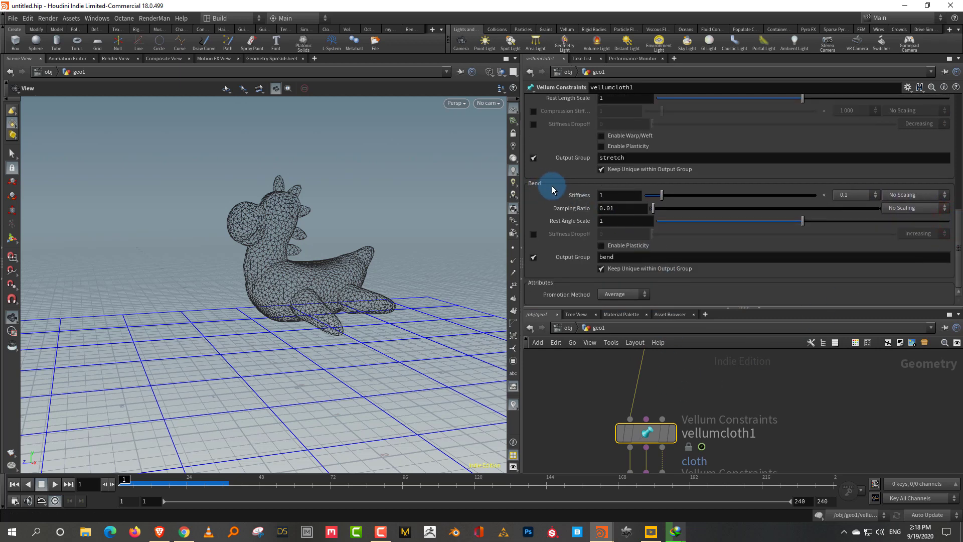
pyautogui.click(865, 194)
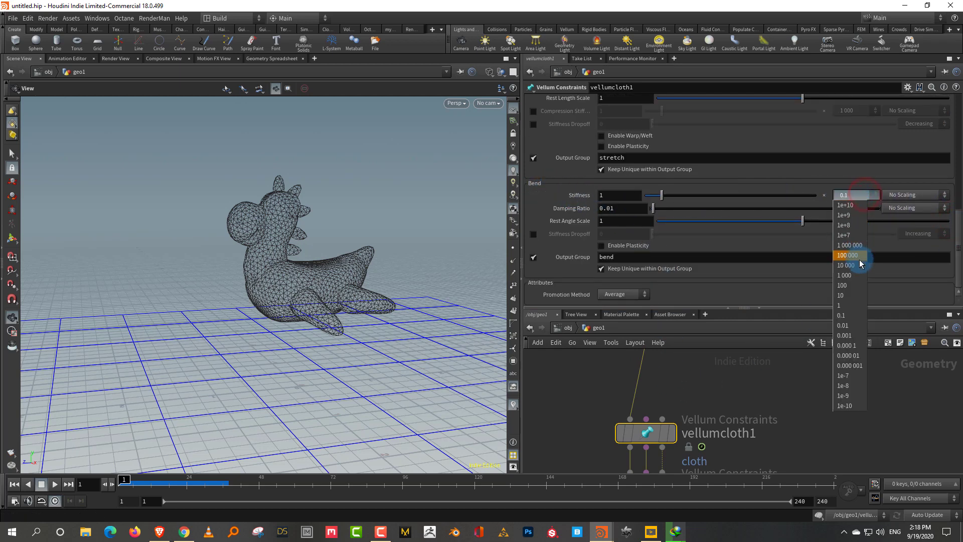
pyautogui.click(860, 257)
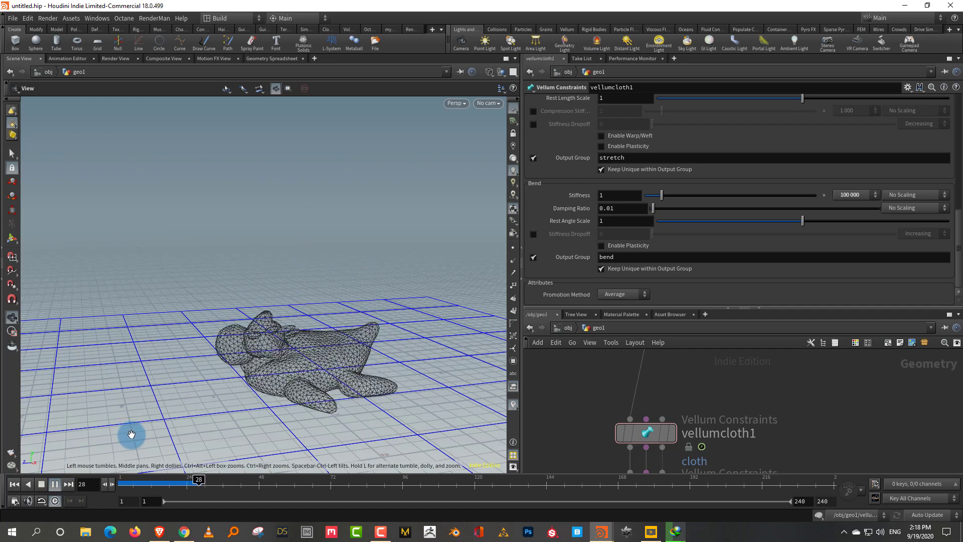
pyautogui.click(41, 484)
pyautogui.click(14, 484)
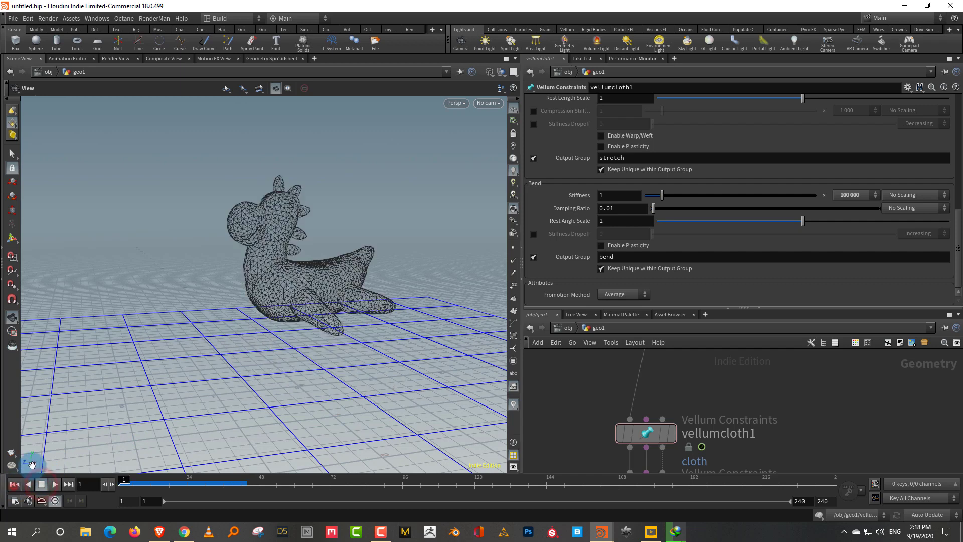
# Step: Try a Bend Damping Ratio of 0.659 on vellumcloth1 with a simulation replay, and undo the change at frame 1
pyautogui.click(803, 215)
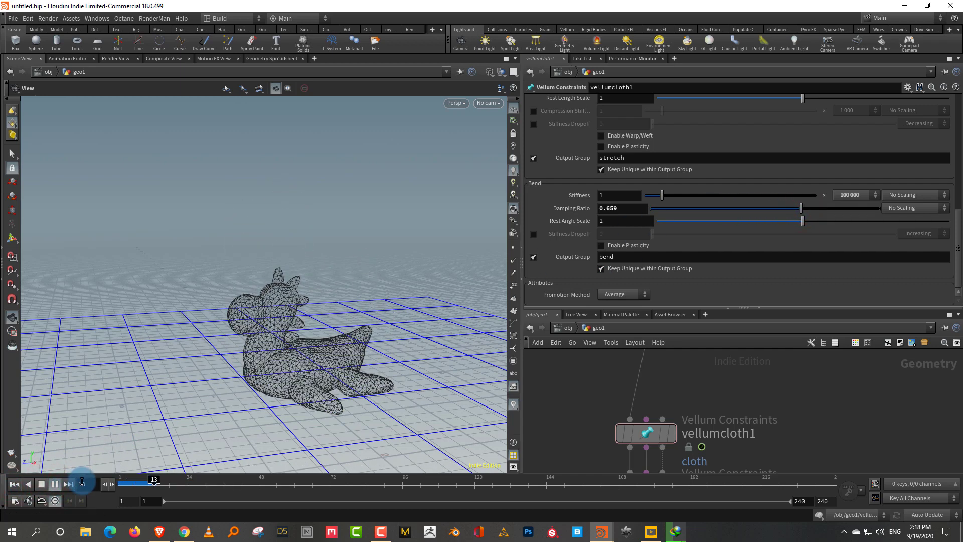
pyautogui.click(14, 484)
pyautogui.hotkey('ctrl', 'z')
# Step: Set vellumstruts1's Stretch Damping Ratio to 0.712, play the simulation and rewind to frame 1
pyautogui.scroll(-2, 773, 422)
pyautogui.click(755, 411)
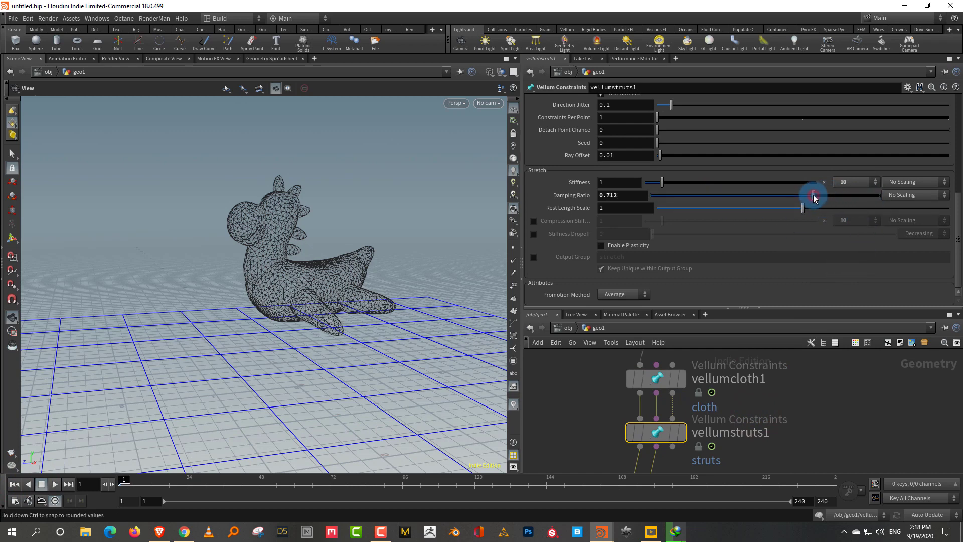
pyautogui.press('Up')
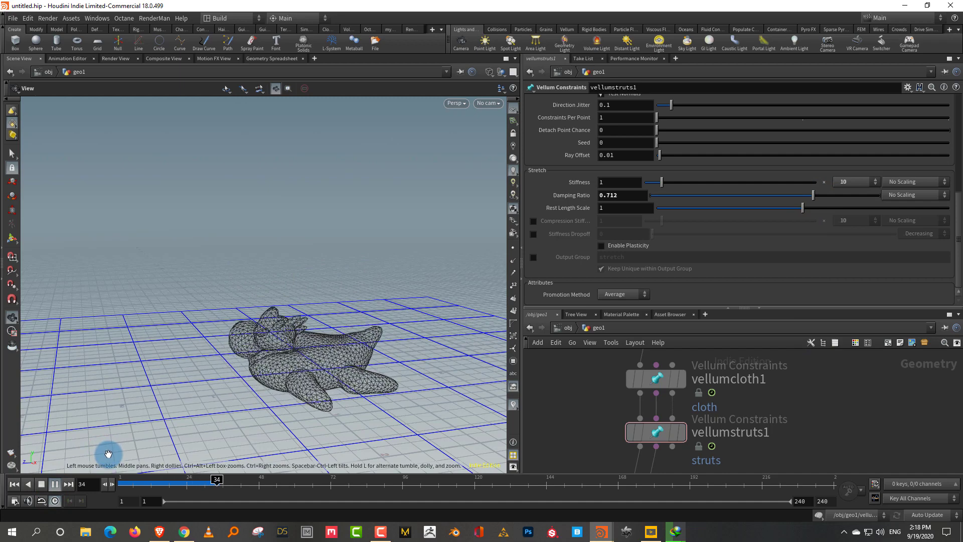
pyautogui.click(42, 485)
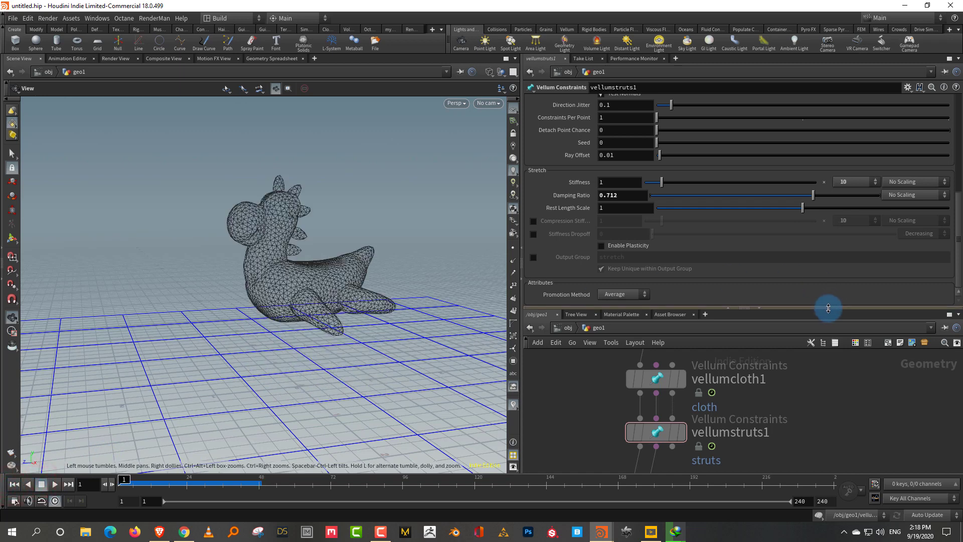
# Step: Give the network editor more room and replay the damped strut simulation, returning to frame 1
pyautogui.moveTo(829, 308); pyautogui.dragTo(808, 191)
pyautogui.scroll(-3, 768, 322)
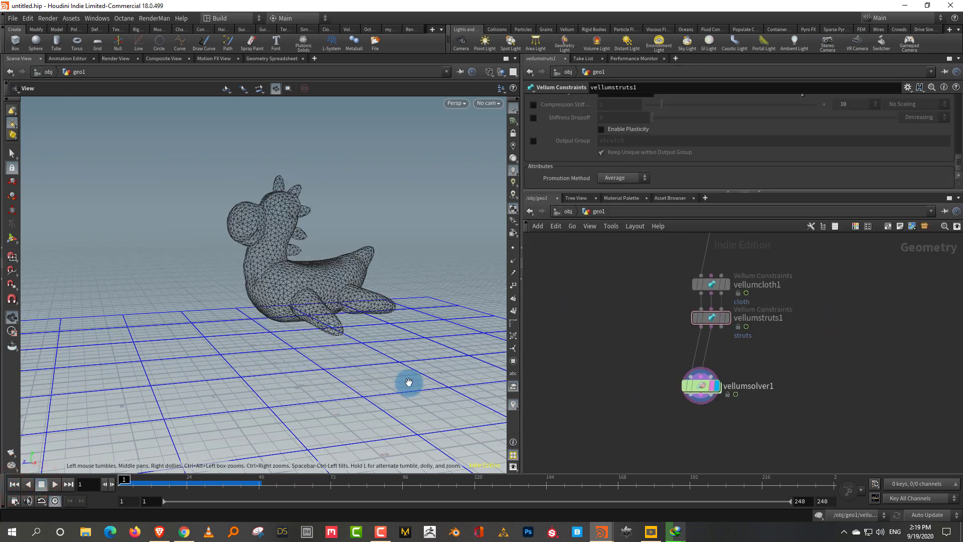
pyautogui.click(55, 484)
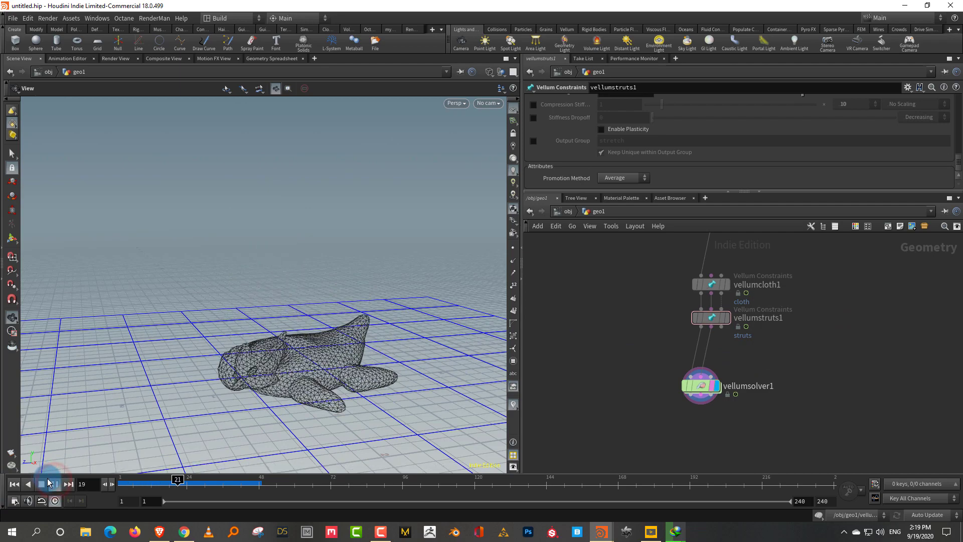
pyautogui.click(42, 485)
pyautogui.click(15, 484)
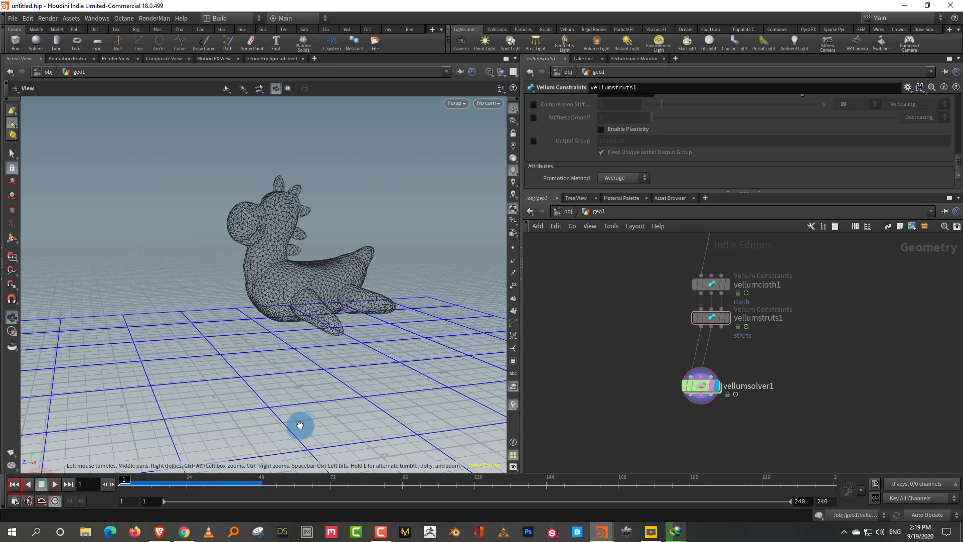
# Step: Display the animation Transform node and scrub its opening frames to review the toy's keyframed motion
pyautogui.moveTo(834, 345); pyautogui.dragTo(807, 432, button='middle')
pyautogui.click(699, 303)
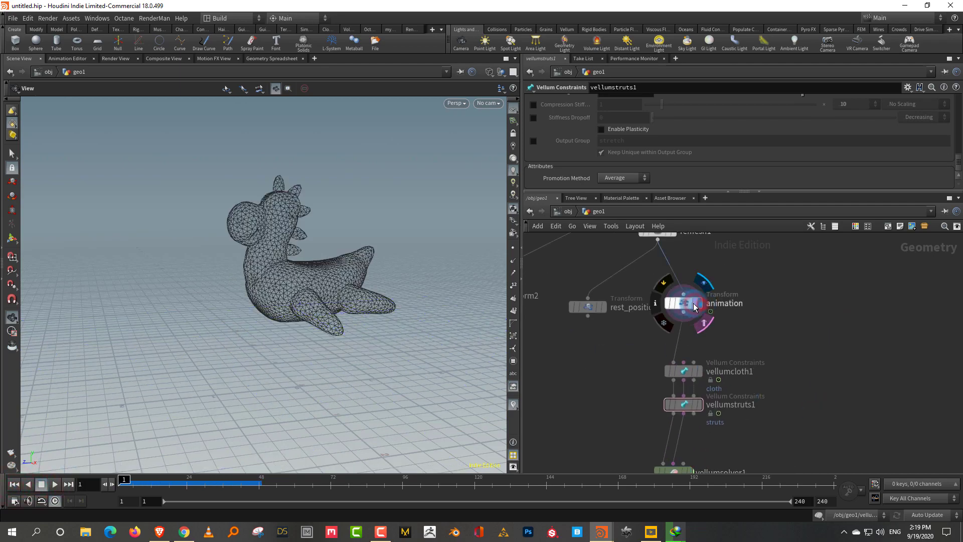
pyautogui.moveTo(153, 483); pyautogui.dragTo(124, 483)
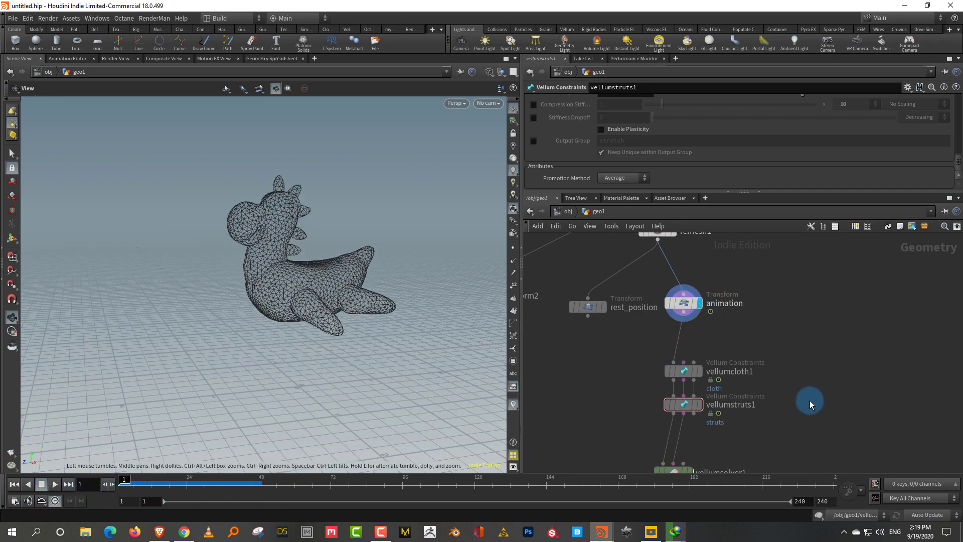
# Step: Move vellumsolver1 farther below vellumstruts1 to make room for another node and display the solver again
pyautogui.moveTo(772, 413); pyautogui.dragTo(776, 346, button='middle')
pyautogui.moveTo(681, 408); pyautogui.dragTo(688, 437)
pyautogui.scroll(2, 702, 417)
pyautogui.click(696, 440)
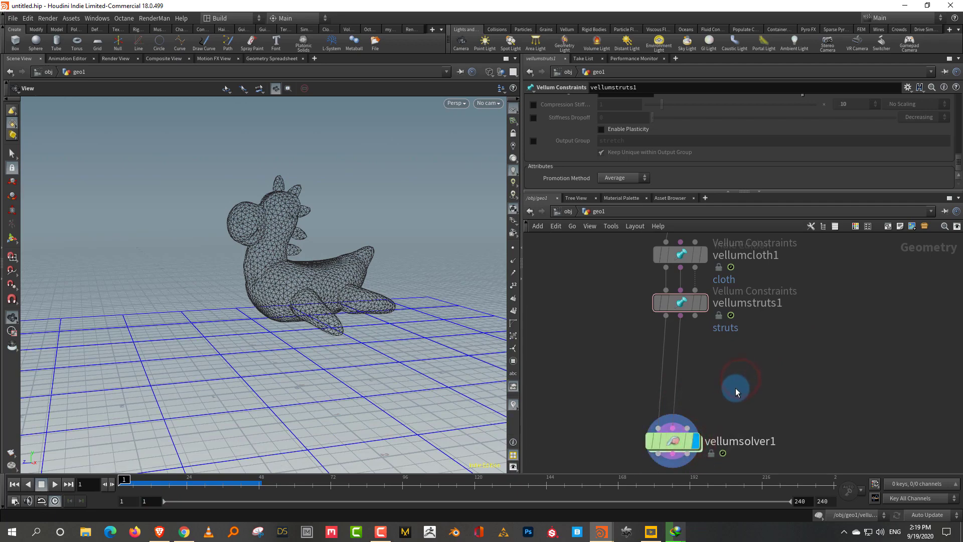
# Step: Insert a Vellum Constraints node on the wires between vellumstruts1 and vellumsolver1
pyautogui.press('Tab')
pyautogui.write('const')
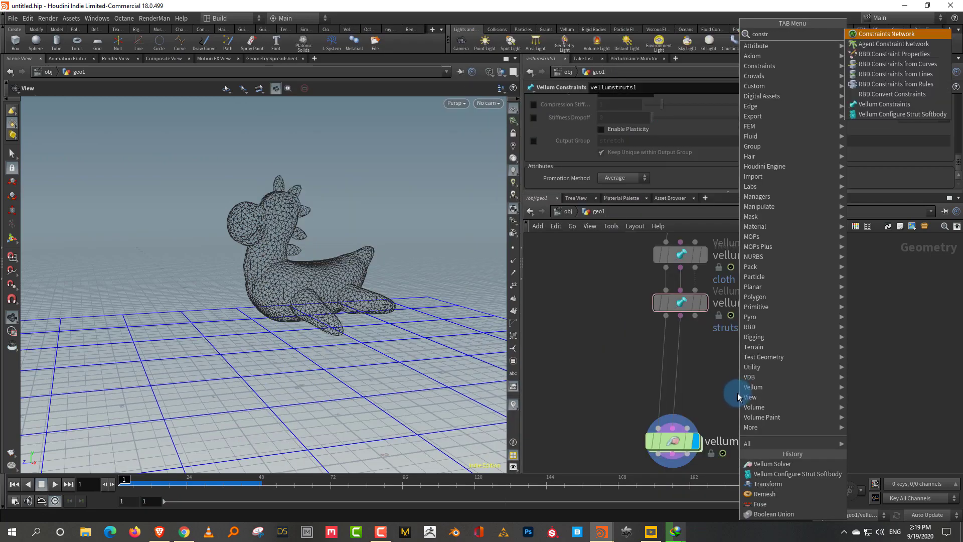
pyautogui.click(896, 107)
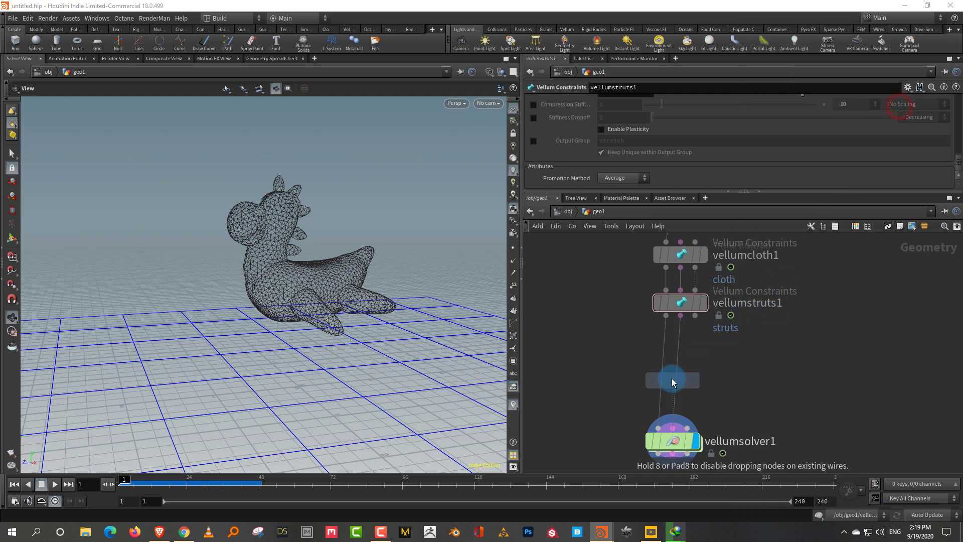
pyautogui.click(679, 373)
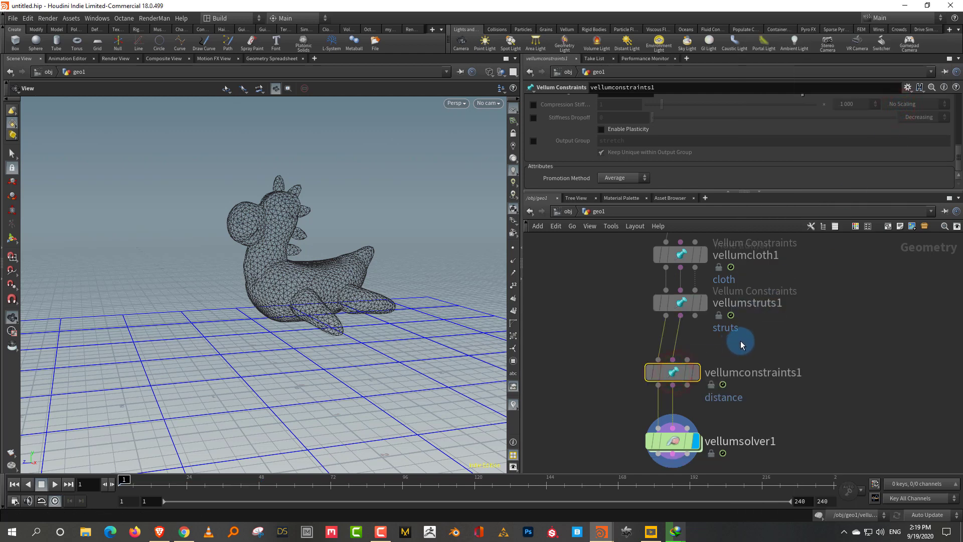
# Step: Enlarge the parameter area and set vellumconstraints1's Constraint Type to Pin to Target
pyautogui.moveTo(694, 191); pyautogui.dragTo(695, 279)
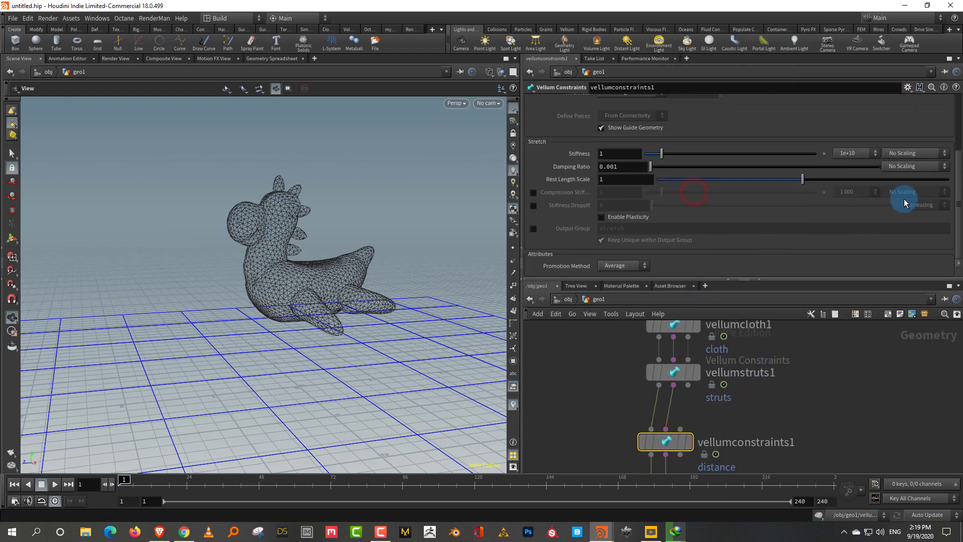
pyautogui.moveTo(956, 187); pyautogui.dragTo(956, 120)
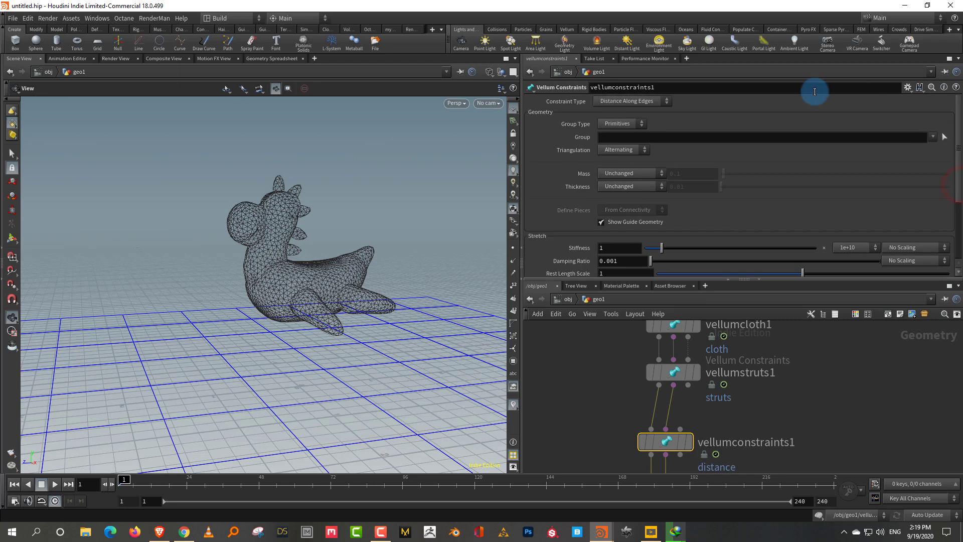
pyautogui.click(600, 103)
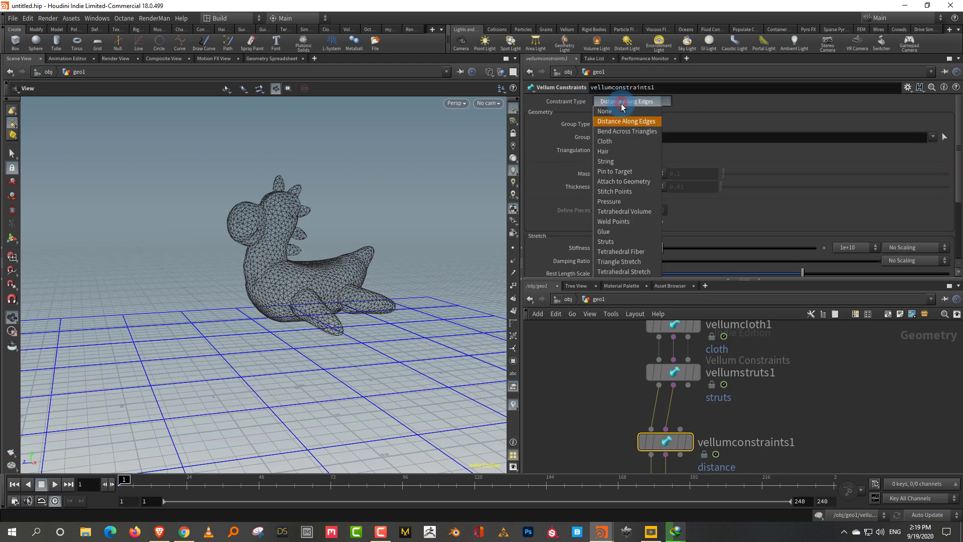
pyautogui.click(629, 175)
# Step: Set vellumconstraints1's Pin Type and Orientation Pin Type to Soft and enable Match Animation
pyautogui.moveTo(958, 138); pyautogui.dragTo(958, 175)
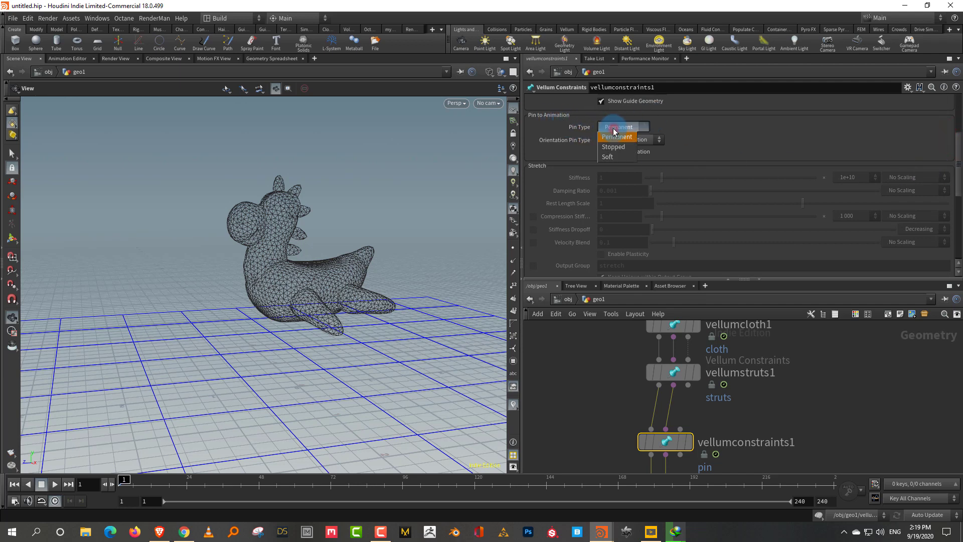
pyautogui.click(607, 156)
pyautogui.click(627, 140)
pyautogui.click(624, 168)
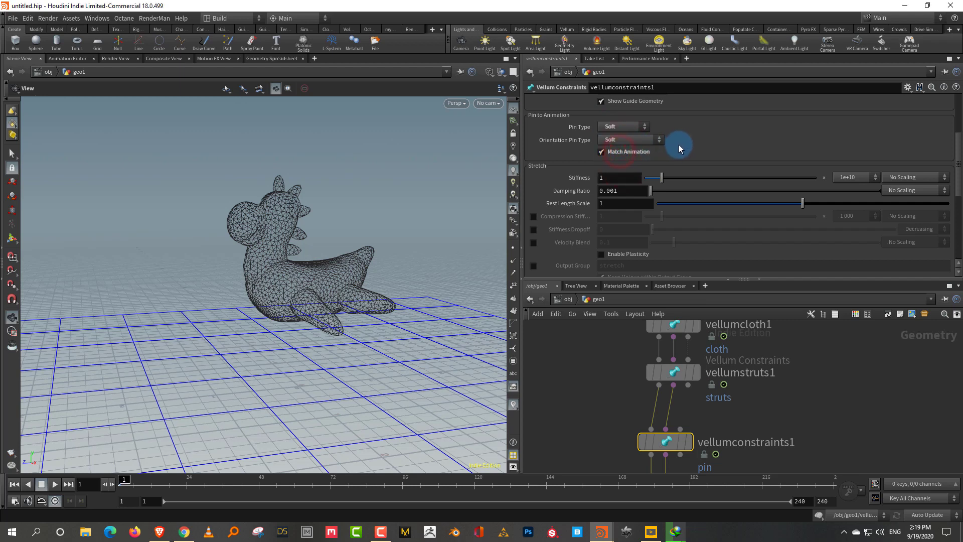
pyautogui.click(858, 405)
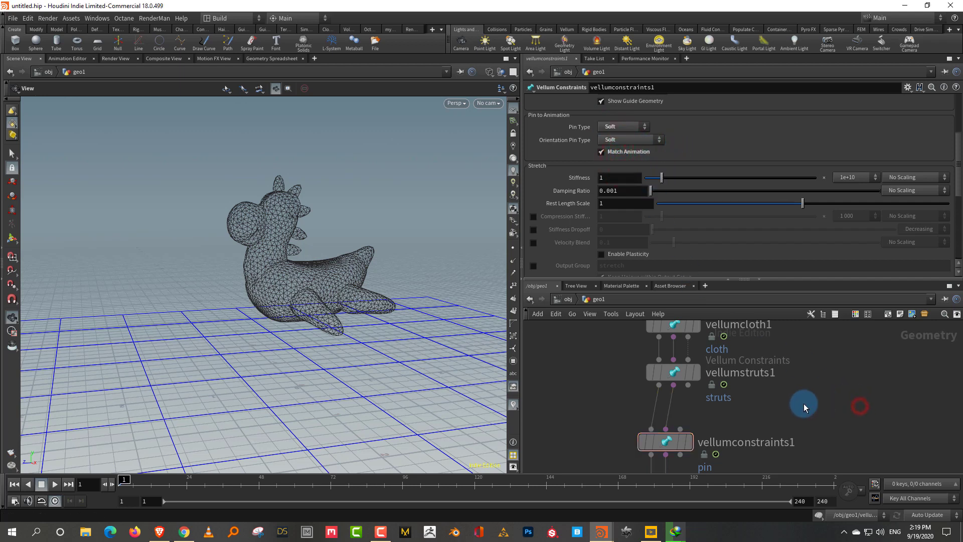
# Step: Play the solver simulation with the new soft pin constraint and return to frame 1
pyautogui.moveTo(772, 466); pyautogui.dragTo(766, 364, button='middle')
pyautogui.click(55, 484)
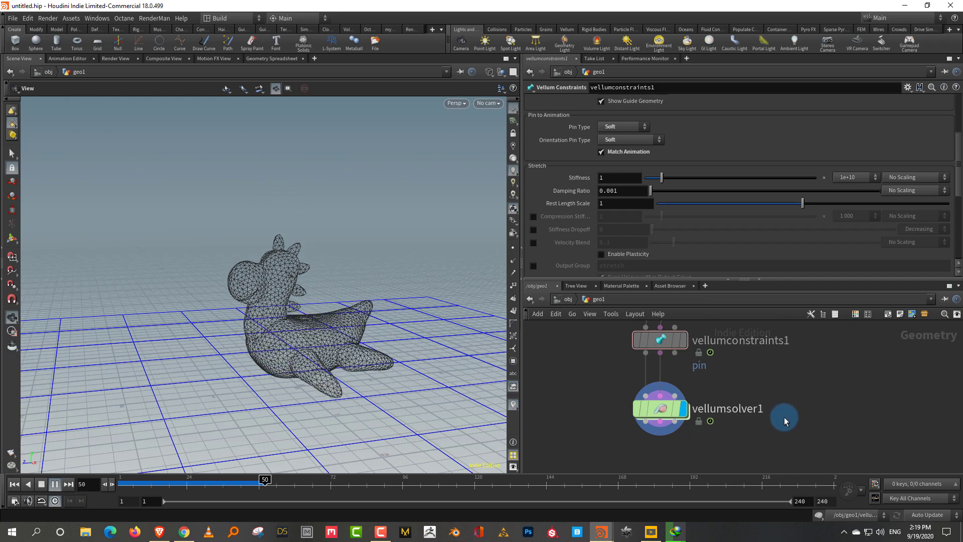
pyautogui.click(41, 485)
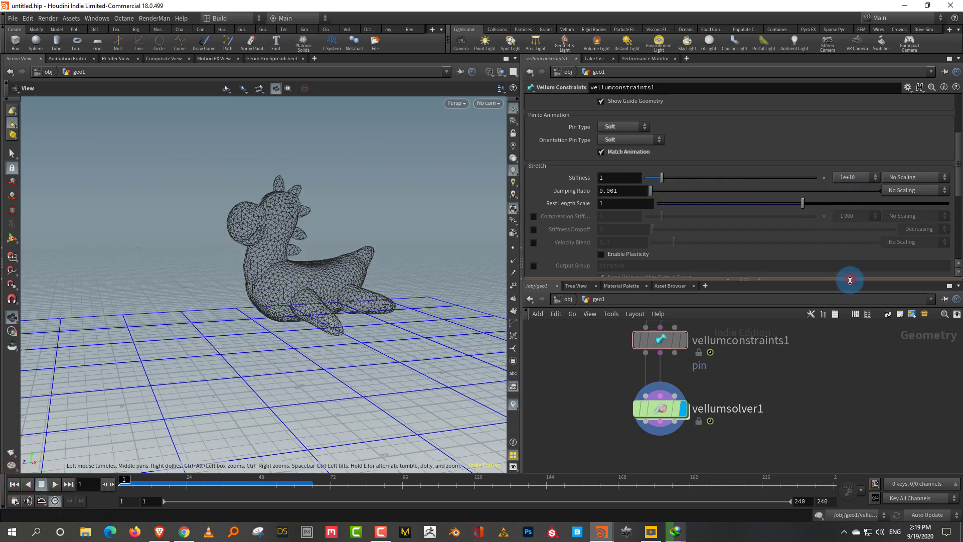
# Step: Try a Stretch Stiffness multiplier of 1 000 on vellumconstraints1, replay the simulation and return to frame 1
pyautogui.moveTo(850, 279); pyautogui.dragTo(847, 308)
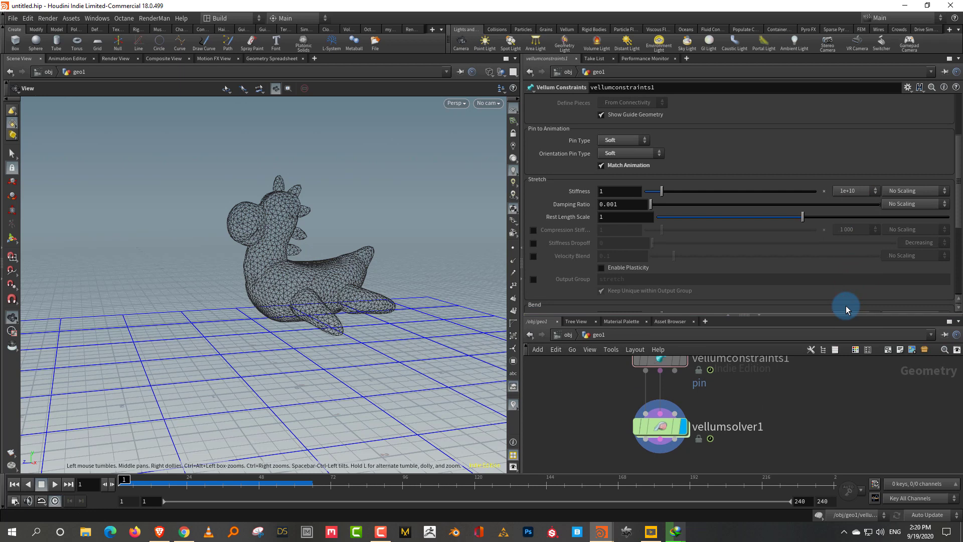
pyautogui.click(847, 190)
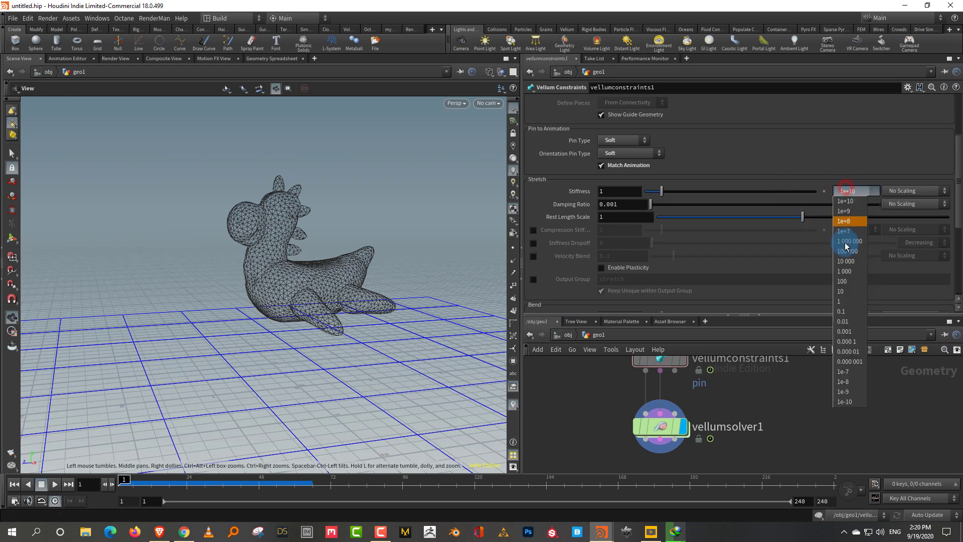
pyautogui.click(856, 275)
pyautogui.click(55, 484)
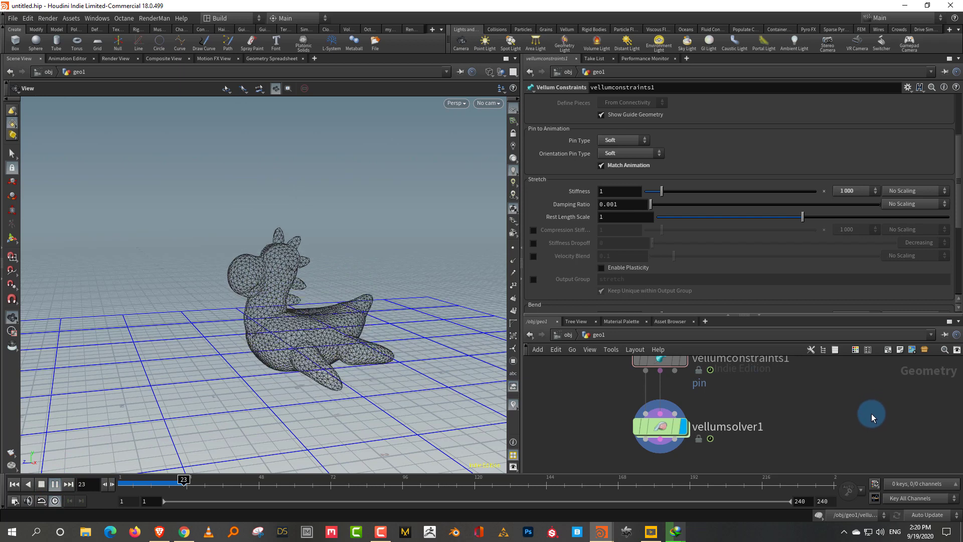
pyautogui.click(833, 395)
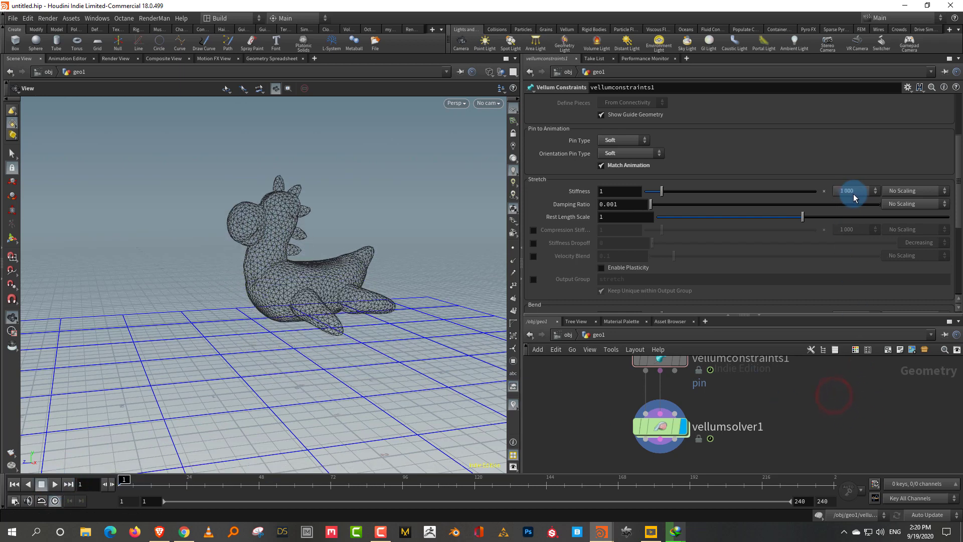
# Step: Try a Stretch Stiffness multiplier of 10 on the pin constraint, replay the simulation and rewind to frame 1
pyautogui.click(855, 196)
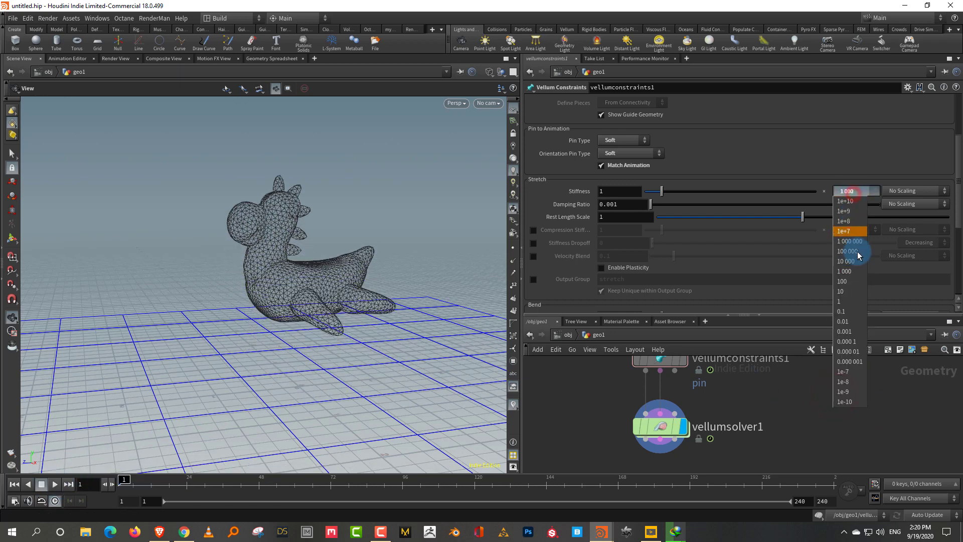
pyautogui.click(856, 293)
pyautogui.click(849, 400)
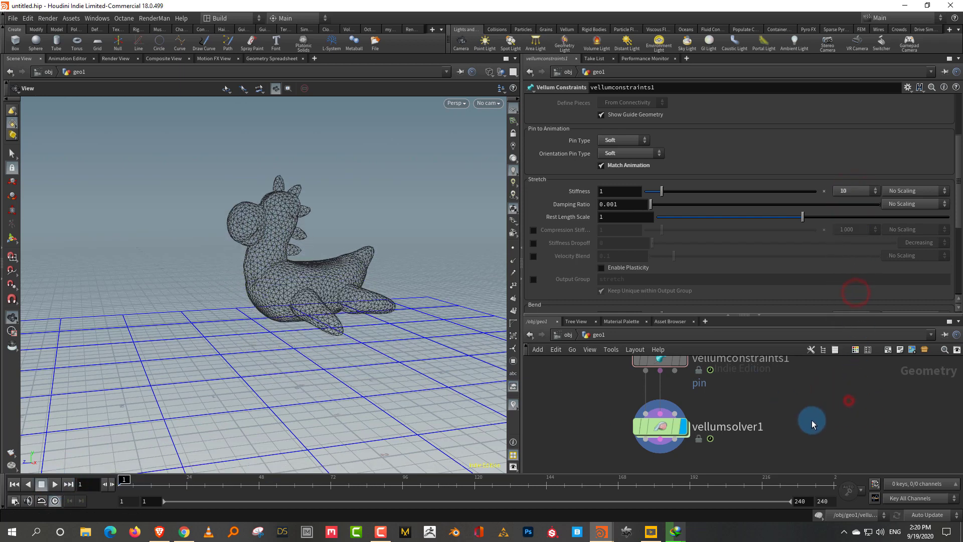
pyautogui.click(53, 484)
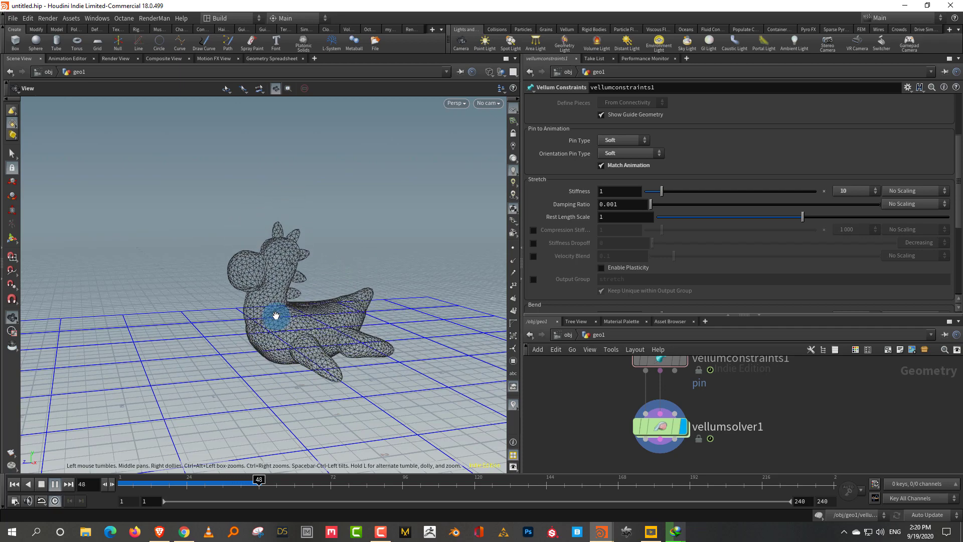
pyautogui.click(41, 484)
pyautogui.click(14, 484)
# Step: Try a Stretch Stiffness multiplier of 0.01 on the pin constraint, play the simulation and rewind
pyautogui.click(864, 192)
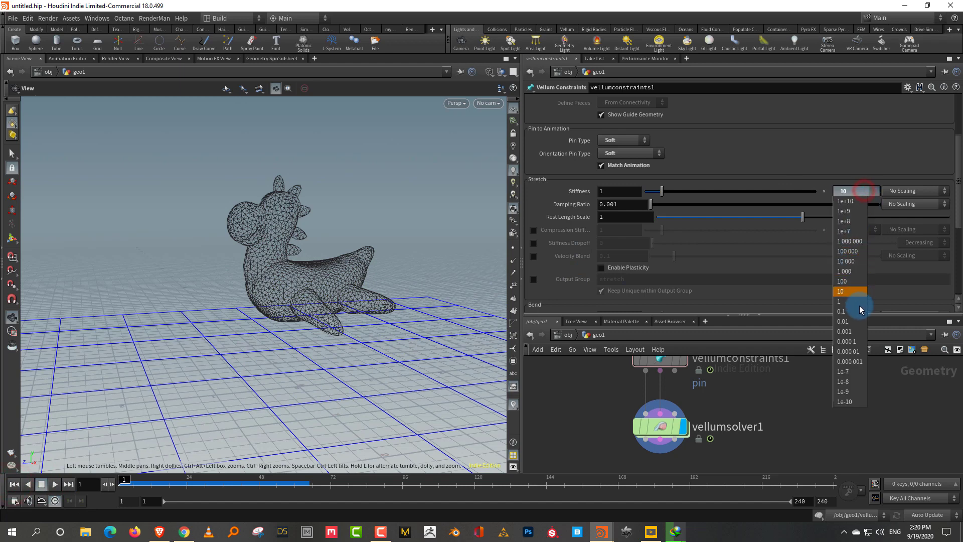
pyautogui.click(857, 324)
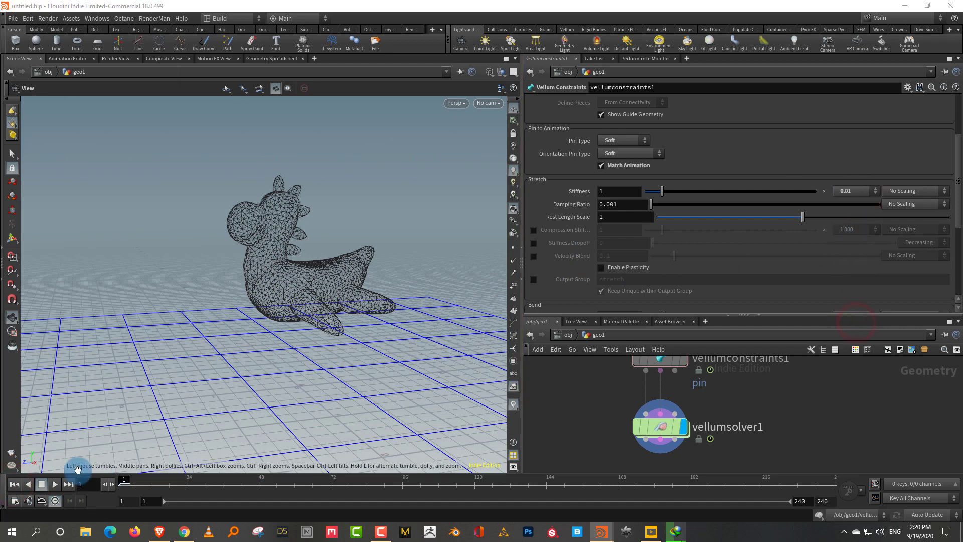
pyautogui.click(55, 485)
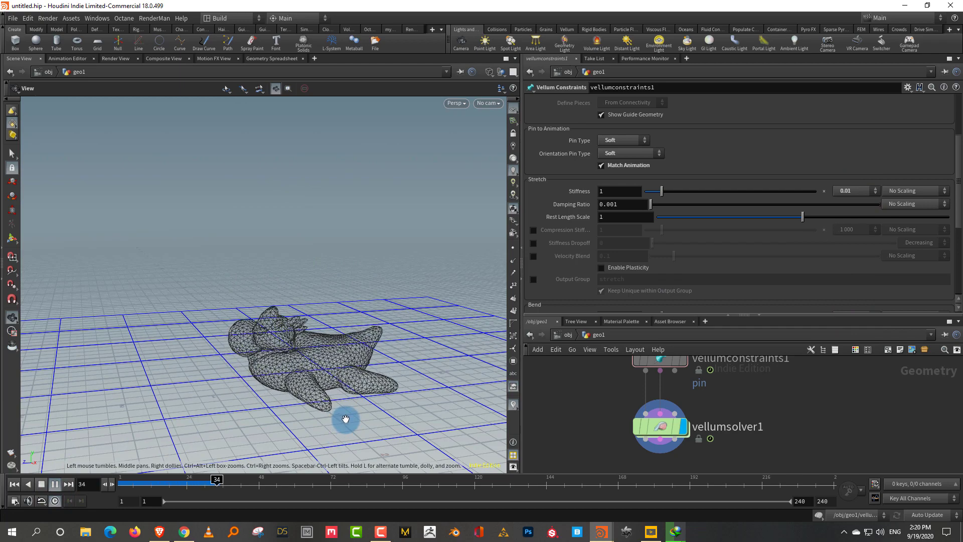
pyautogui.click(14, 484)
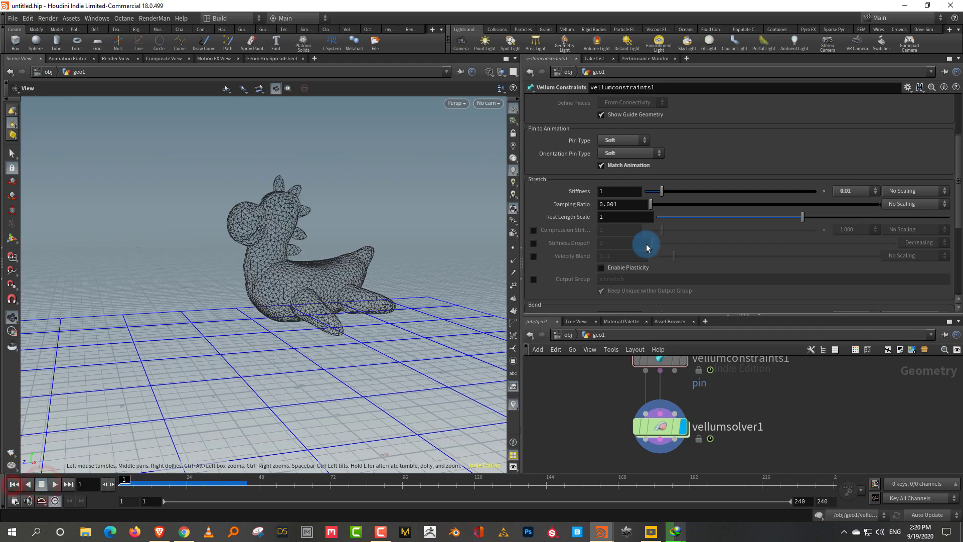
# Step: Set the pin constraint's Stretch Stiffness multiplier to 100, play the simulation and stop it at frame 50
pyautogui.click(859, 192)
pyautogui.click(854, 282)
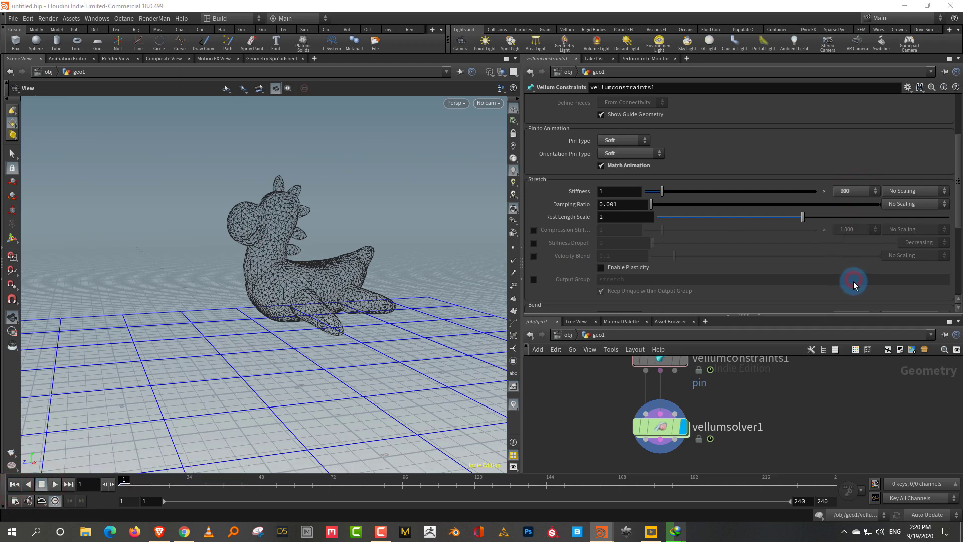
pyautogui.click(57, 484)
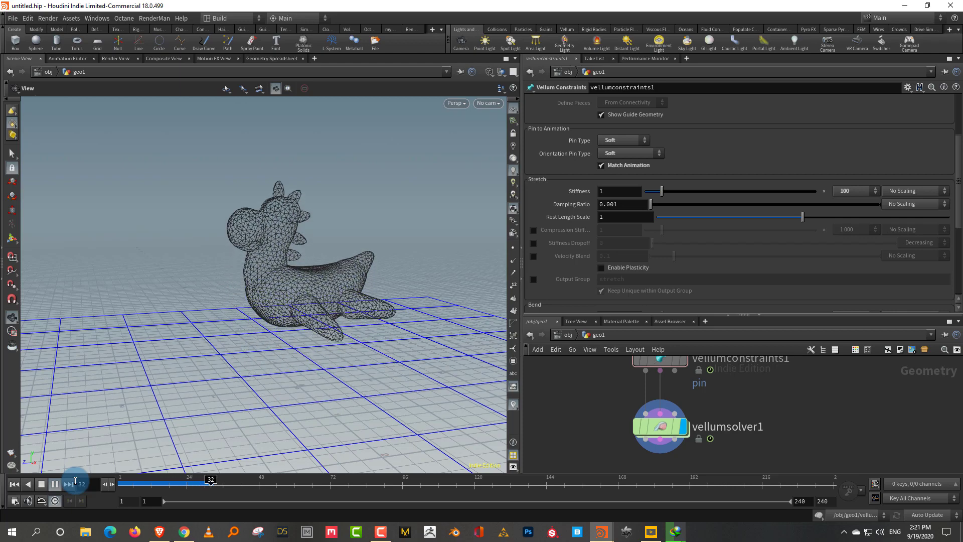
pyautogui.click(36, 483)
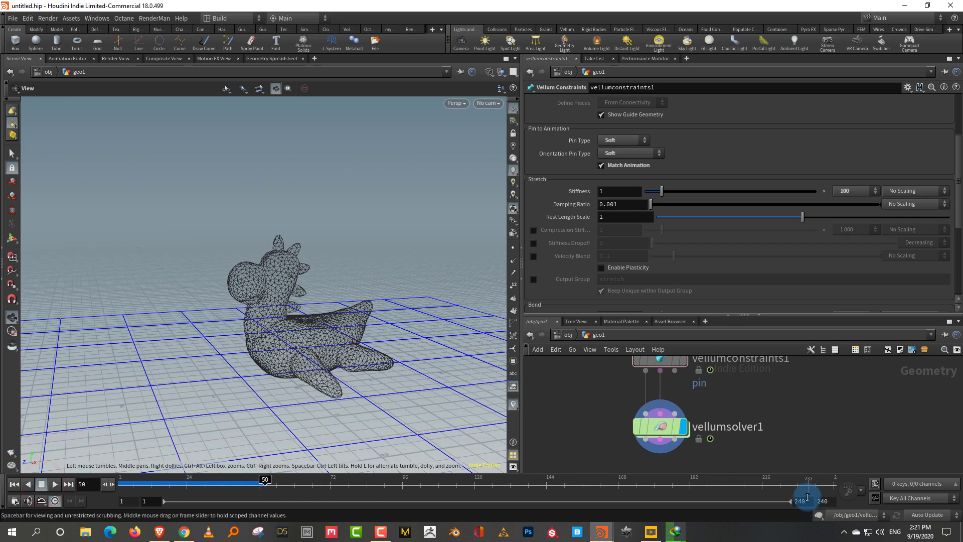
# Step: Shorten the playback range to end at frame 86 and return to frame 1
pyautogui.moveTo(792, 500); pyautogui.dragTo(385, 501)
pyautogui.moveTo(458, 483); pyautogui.dragTo(105, 488)
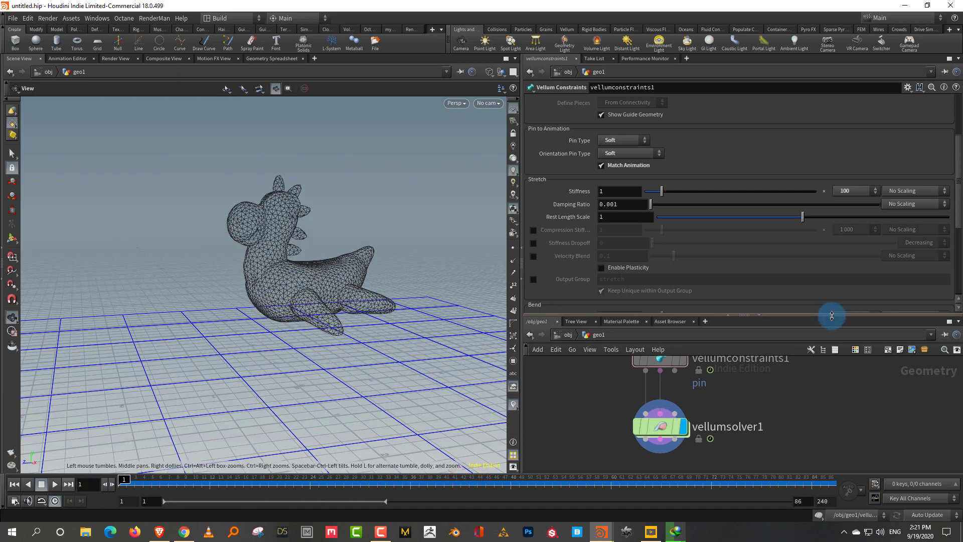
# Step: Add a Point Deform node to the network near vellumsolver1
pyautogui.moveTo(831, 315); pyautogui.dragTo(830, 198)
pyautogui.moveTo(808, 331); pyautogui.dragTo(853, 368, button='middle')
pyautogui.scroll(-3, 853, 367)
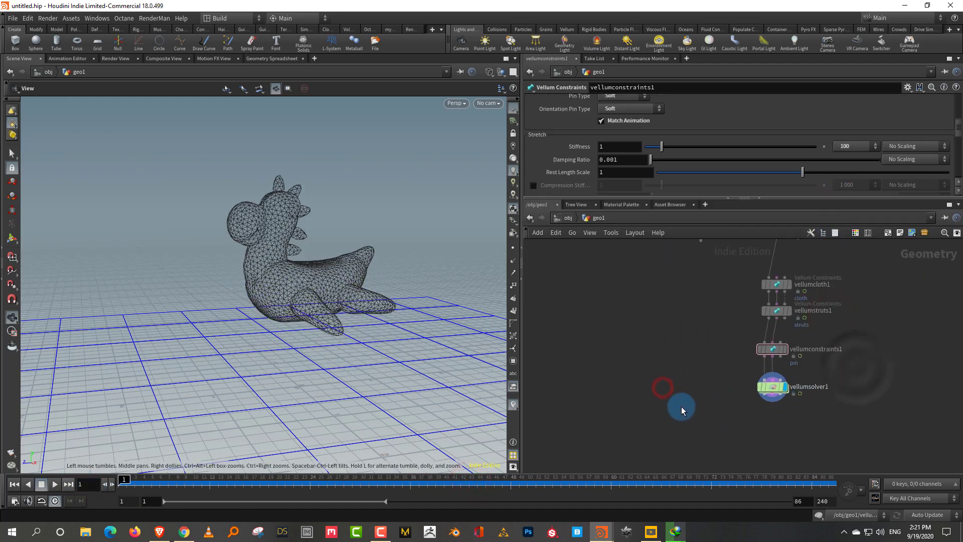
pyautogui.press('Tab')
pyautogui.write('po')
pyautogui.click(834, 55)
pyautogui.click(718, 421)
# Step: Move transform2 lower in the network, connect it to pointdeform1's first input and display transform2
pyautogui.moveTo(712, 369); pyautogui.dragTo(702, 443, button='middle')
pyautogui.moveTo(604, 301); pyautogui.dragTo(612, 394)
pyautogui.hotkey('shift', 's')
pyautogui.moveTo(670, 366); pyautogui.dragTo(696, 253, button='middle')
pyautogui.click(638, 290)
pyautogui.click(717, 365)
pyautogui.moveTo(727, 324); pyautogui.dragTo(702, 384, button='middle')
pyautogui.click(623, 341)
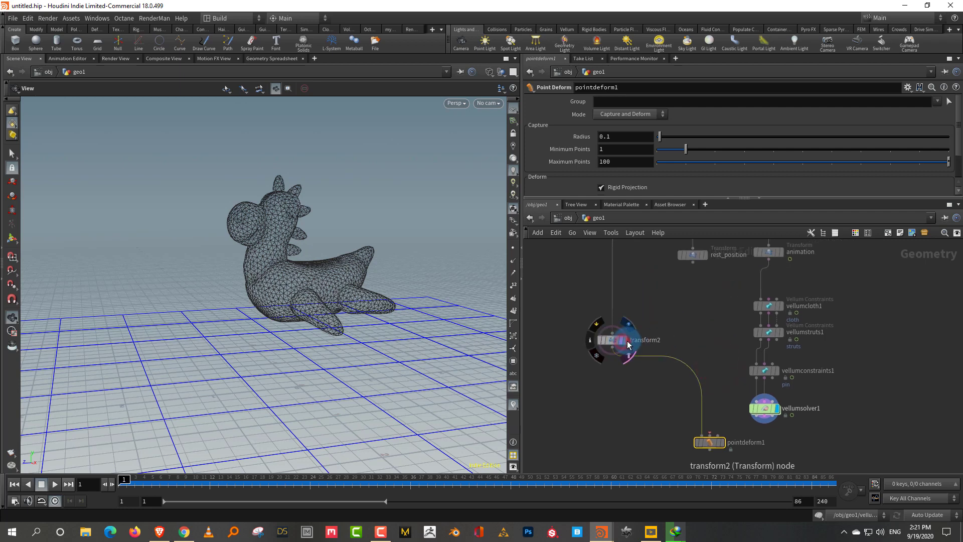
pyautogui.click(628, 344)
# Step: Connect rest_position to pointdeform1's second input and display rest_position
pyautogui.moveTo(705, 287); pyautogui.dragTo(685, 324, button='middle')
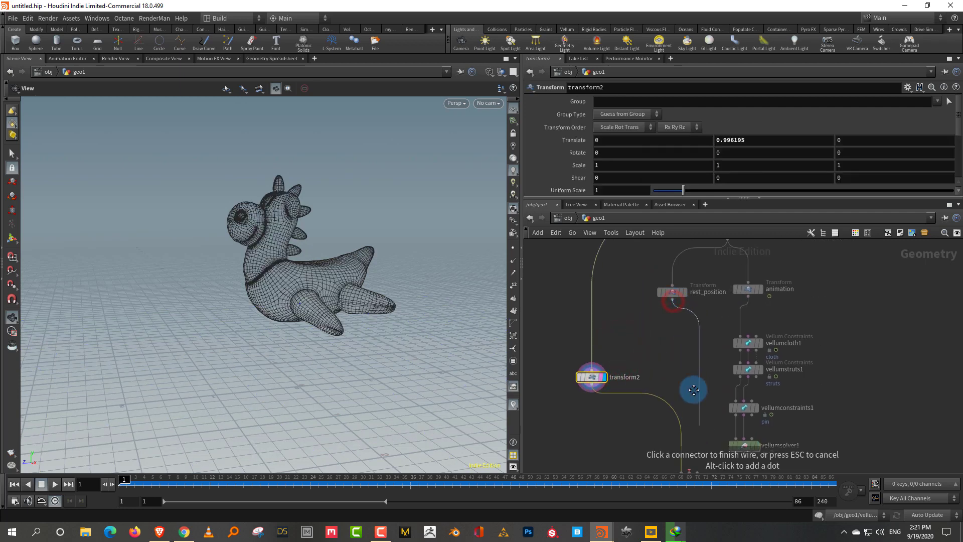
pyautogui.moveTo(694, 411); pyautogui.dragTo(682, 369, button='middle')
pyautogui.moveTo(695, 293); pyautogui.dragTo(685, 381, button='middle')
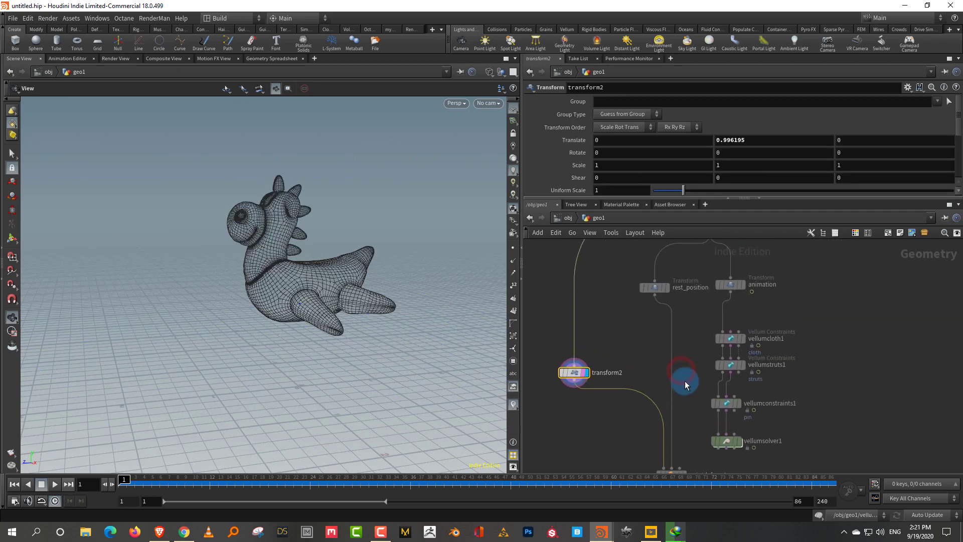
pyautogui.click(667, 290)
# Step: Connect vellumsolver1 to pointdeform1's third input and play back the displayed pointdeform1 result
pyautogui.moveTo(731, 471); pyautogui.dragTo(737, 408, button='middle')
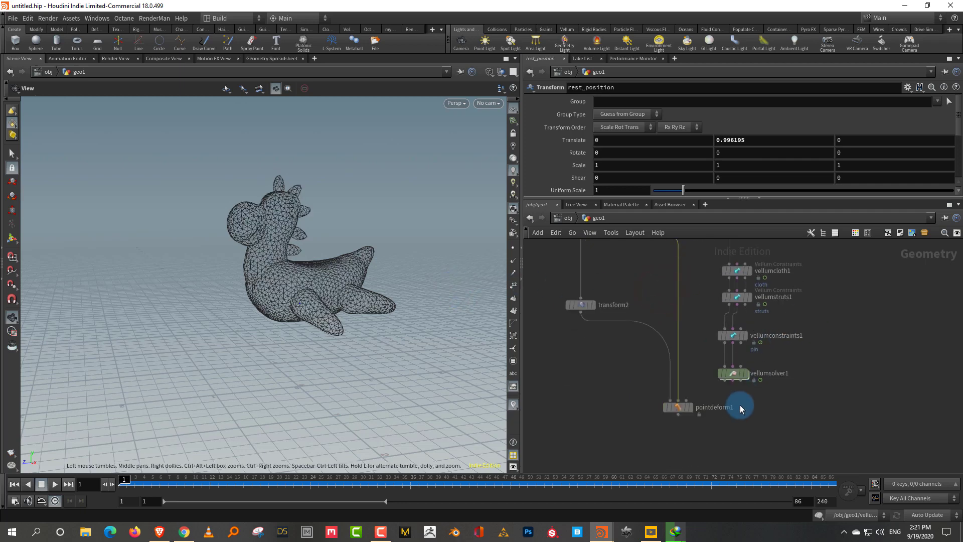
pyautogui.scroll(3, 738, 408)
pyautogui.click(715, 367)
pyautogui.click(655, 398)
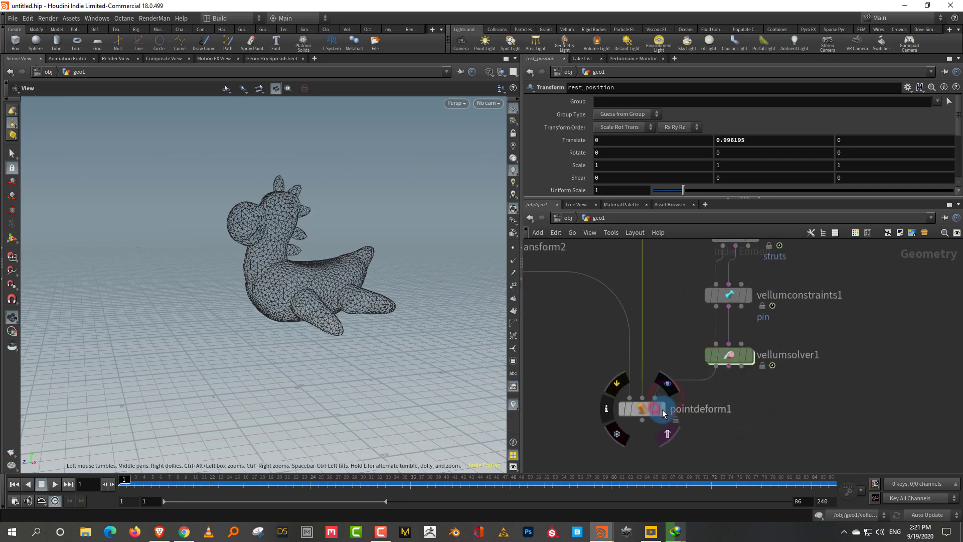
pyautogui.click(662, 412)
pyautogui.click(656, 402)
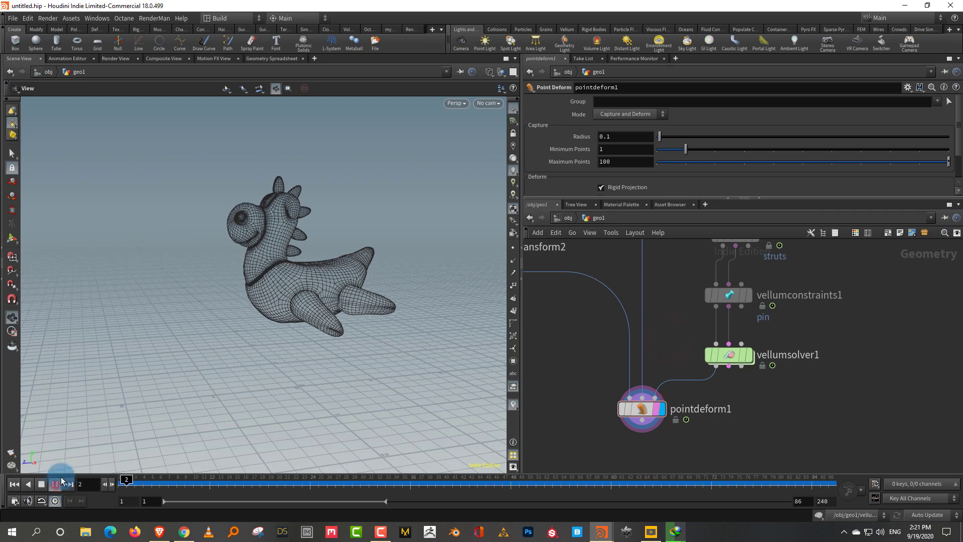
pyautogui.click(56, 485)
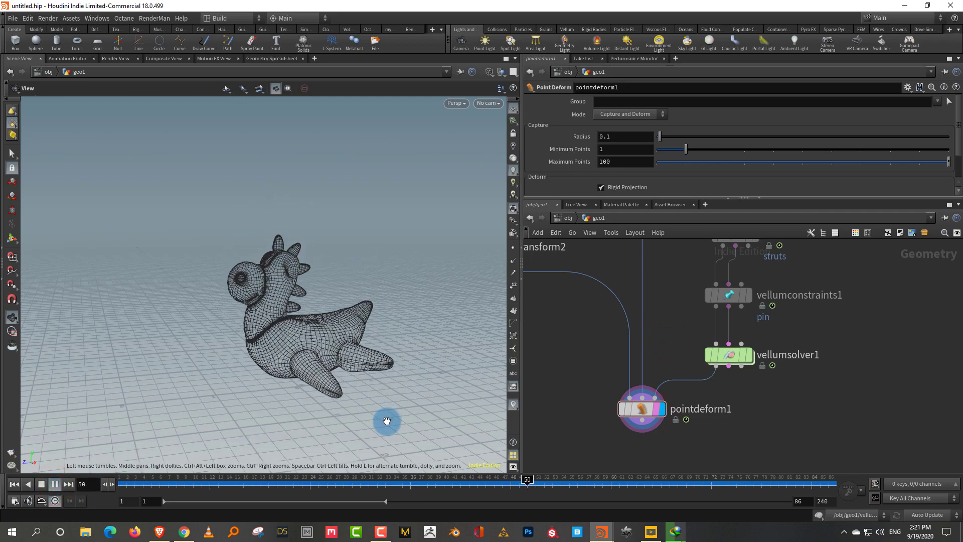
pyautogui.click(42, 485)
# Step: Set vellumcloth1's Bend Stiffness multiplier to 1 000, play the simulation and rewind to frame 1
pyautogui.moveTo(791, 319); pyautogui.dragTo(782, 392, button='middle')
pyautogui.moveTo(782, 392); pyautogui.dragTo(792, 382, button='right')
pyautogui.moveTo(795, 385); pyautogui.dragTo(705, 407)
pyautogui.moveTo(780, 342); pyautogui.dragTo(715, 370)
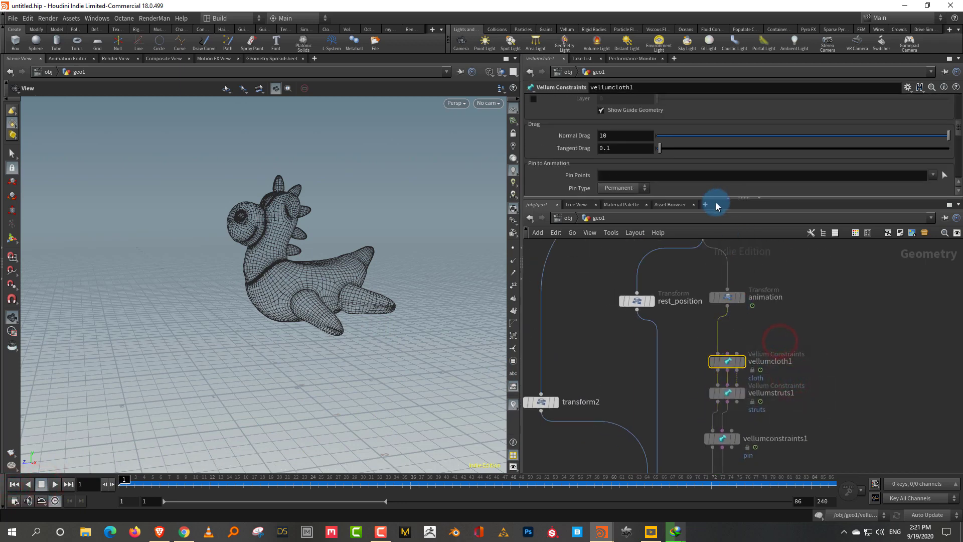
pyautogui.moveTo(715, 201); pyautogui.dragTo(726, 316)
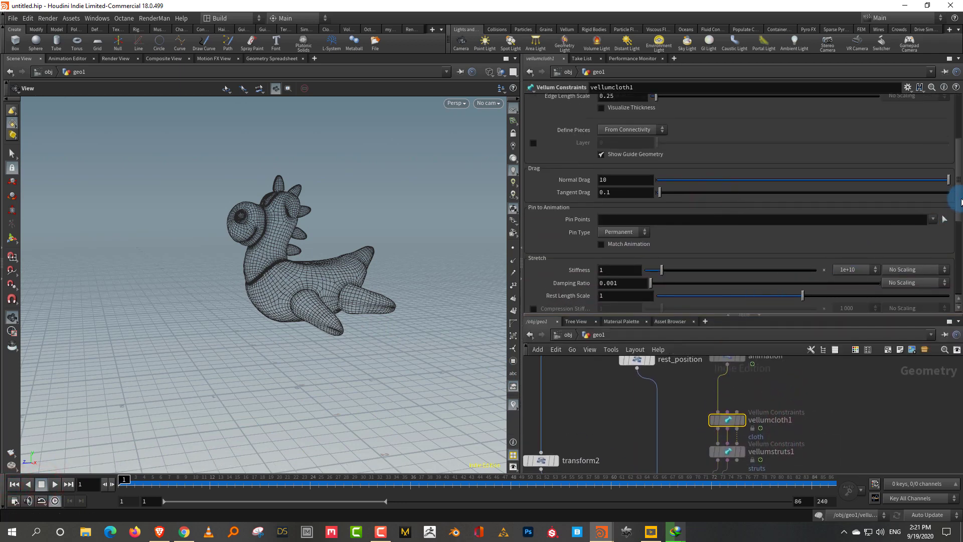
pyautogui.scroll(-5, 953, 219)
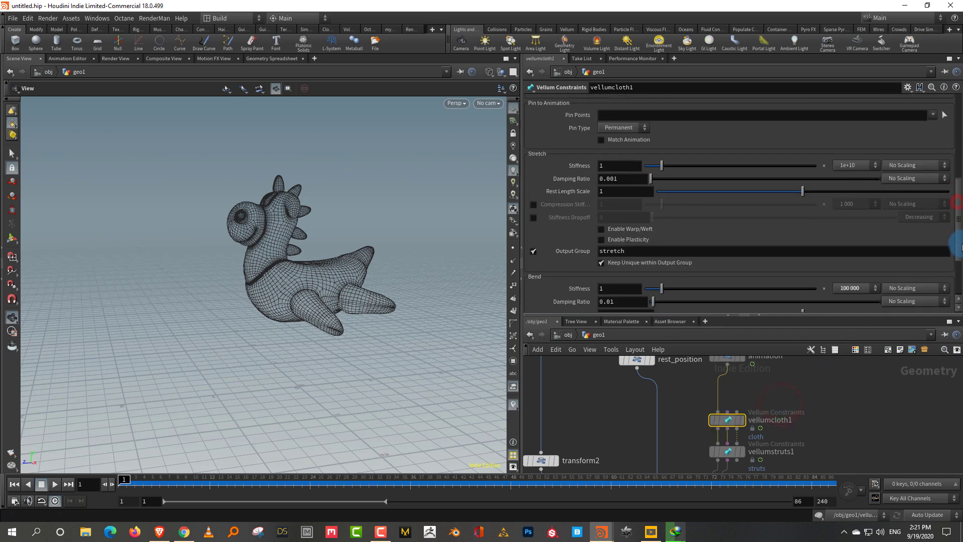
pyautogui.click(849, 250)
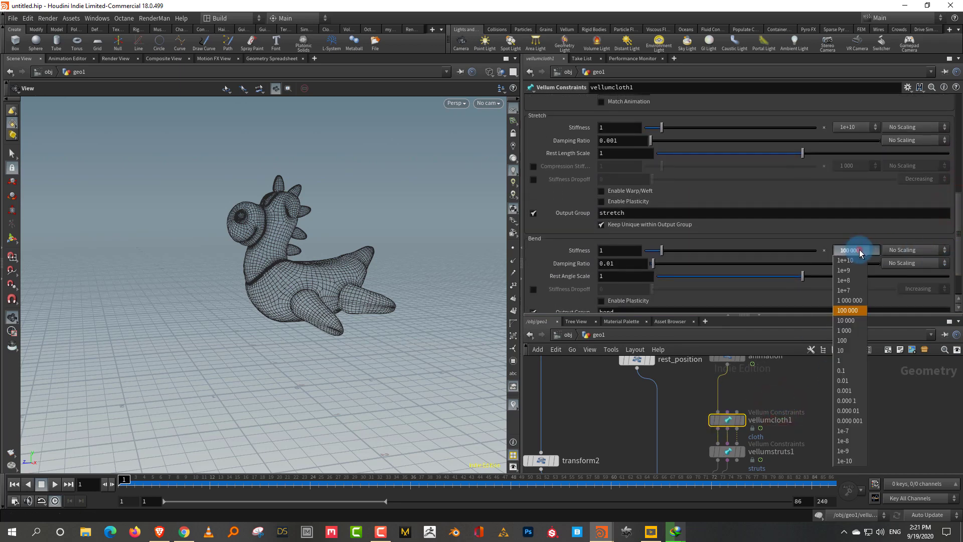
pyautogui.click(857, 331)
pyautogui.click(55, 483)
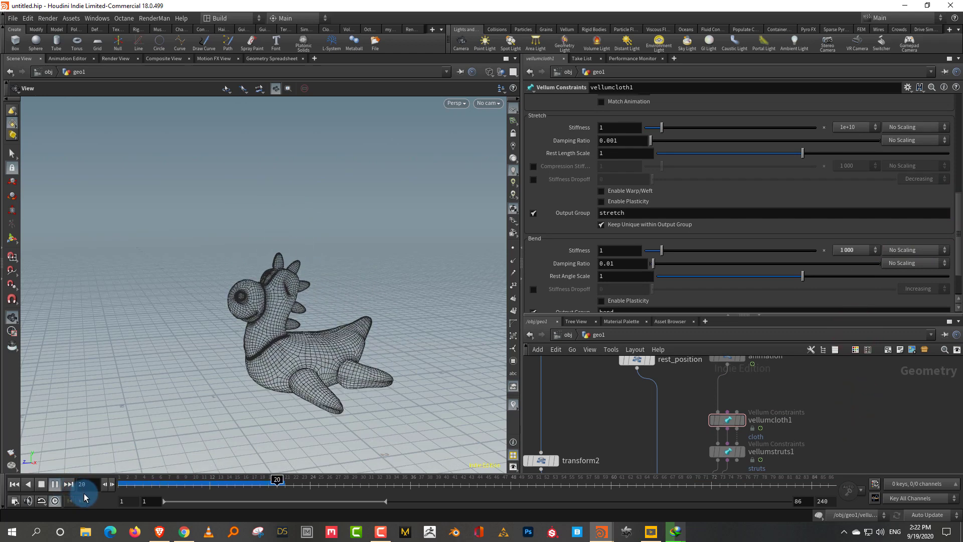
pyautogui.click(14, 483)
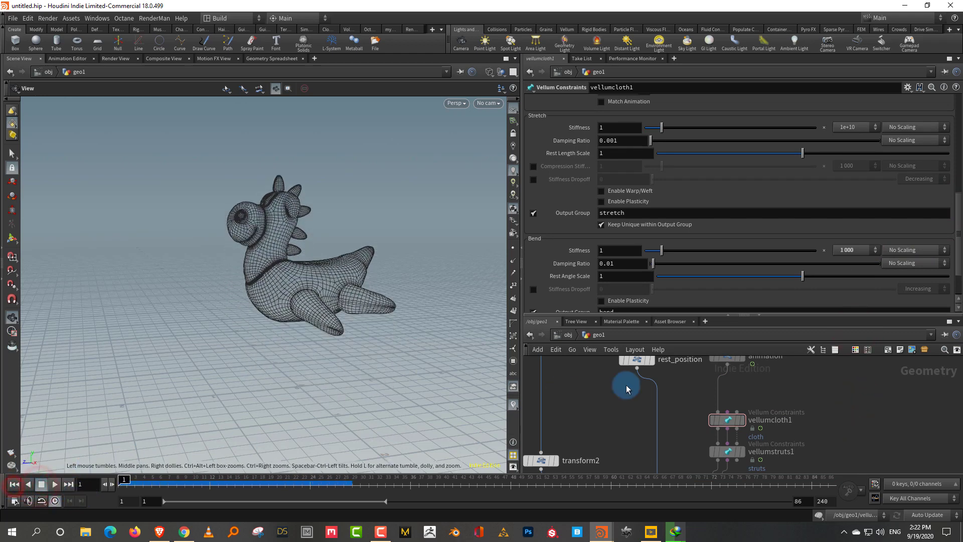
# Step: Set the Stretch Stiffness multiplier of the vellumconstraints1 pin to 10, play the simulation and rewind
pyautogui.moveTo(802, 460); pyautogui.dragTo(797, 379, button='middle')
pyautogui.click(707, 418)
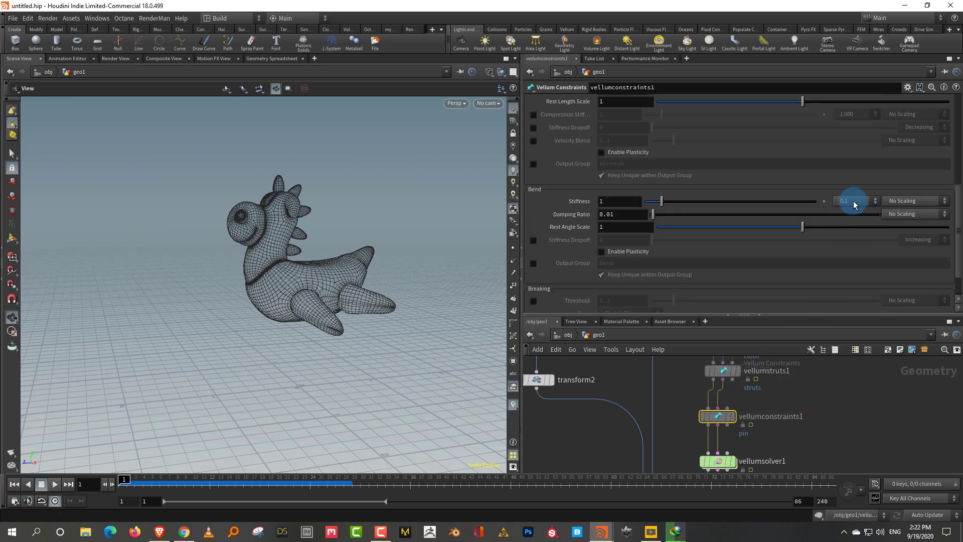
pyautogui.moveTo(957, 241); pyautogui.dragTo(949, 189)
pyautogui.click(861, 195)
pyautogui.click(855, 297)
pyautogui.click(875, 416)
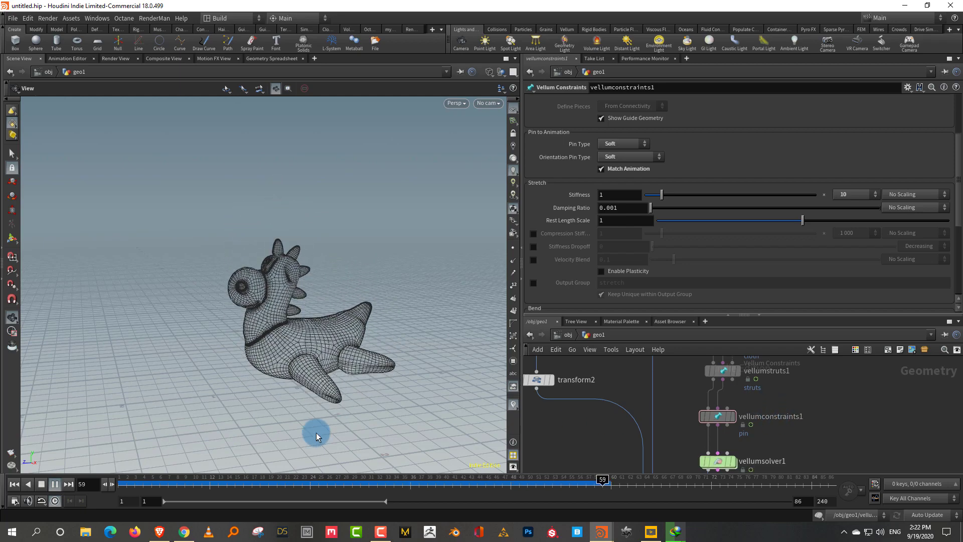
pyautogui.click(14, 484)
# Step: Inspect vellumstruts1's Stretch settings while replaying the simulation, and stop it at frame 64
pyautogui.click(801, 401)
pyautogui.moveTo(958, 187); pyautogui.dragTo(959, 236)
pyautogui.click(55, 484)
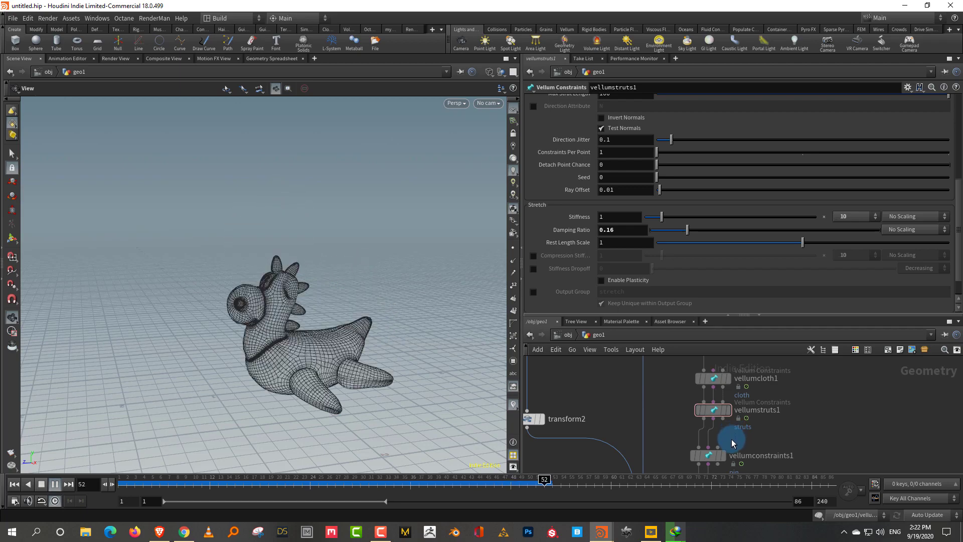
pyautogui.click(42, 484)
# Step: Add a Grid node in an empty area of the network beside the toy's chain and display it
pyautogui.moveTo(841, 312); pyautogui.dragTo(841, 171)
pyautogui.scroll(-3, 855, 360)
pyautogui.moveTo(851, 358); pyautogui.dragTo(796, 426, button='middle')
pyautogui.moveTo(801, 359); pyautogui.dragTo(776, 429, button='middle')
pyautogui.scroll(5, 777, 426)
pyautogui.click(838, 329)
pyautogui.moveTo(321, 316)
pyautogui.mouseDown()
pyautogui.moveTo(333, 322)
pyautogui.moveTo(315, 353)
pyautogui.moveTo(330, 329)
pyautogui.mouseUp()
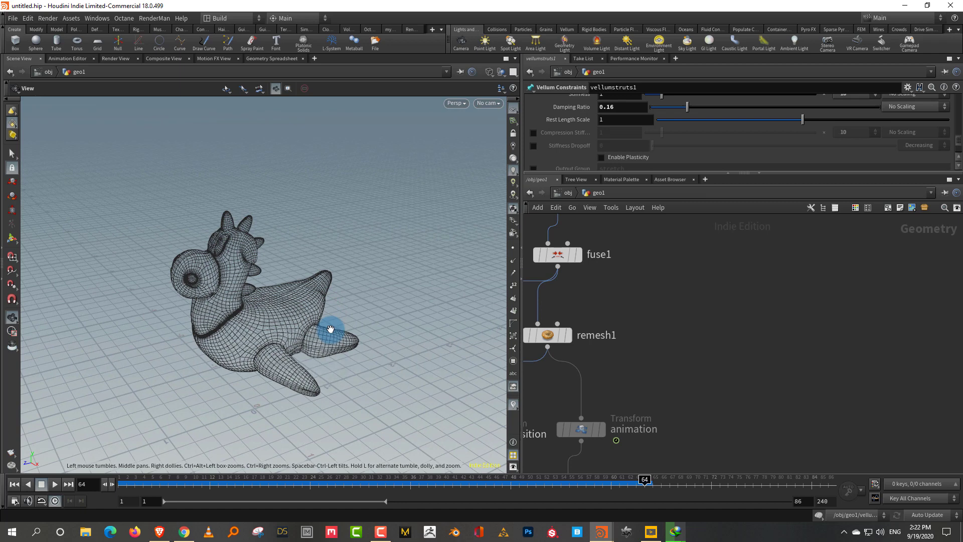
pyautogui.click(750, 291)
pyautogui.moveTo(803, 310); pyautogui.dragTo(739, 386, button='middle')
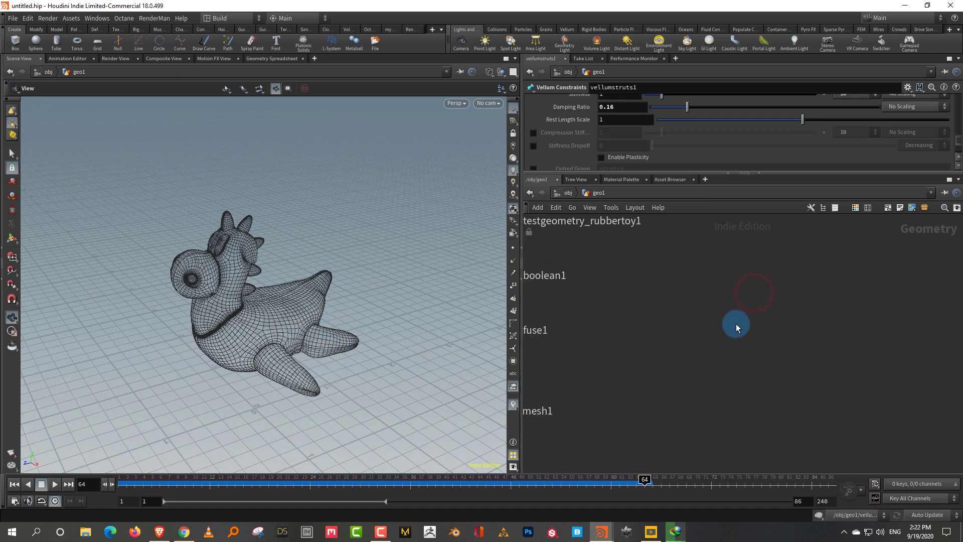
pyautogui.press('Tab')
pyautogui.write('grid')
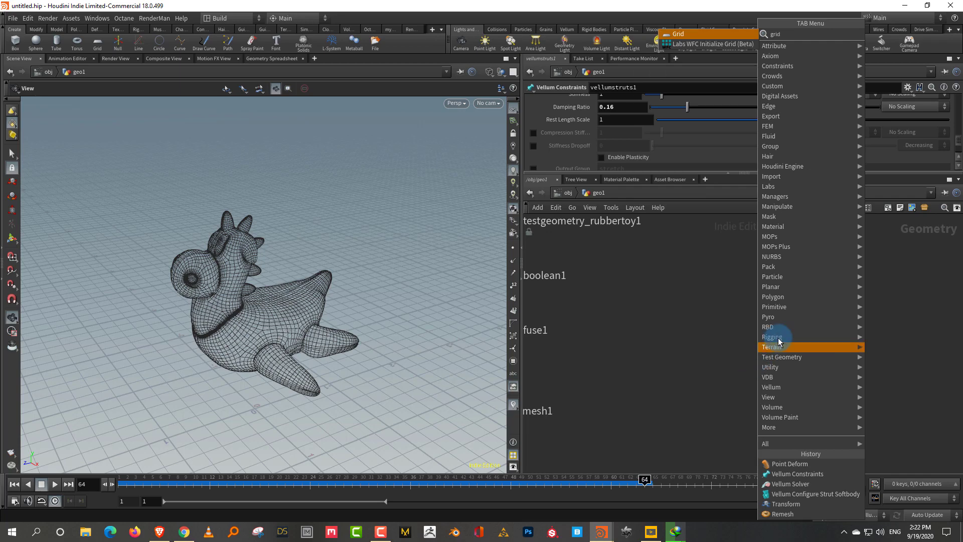
pyautogui.click(724, 37)
pyautogui.click(810, 319)
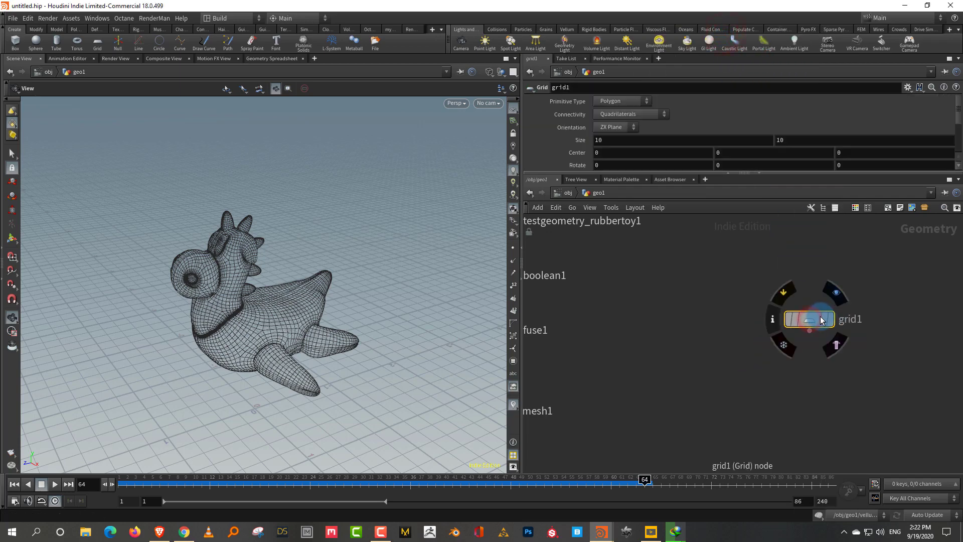
# Step: Set grid1's size to 4.1 by 4.1
pyautogui.moveTo(326, 372); pyautogui.dragTo(301, 381)
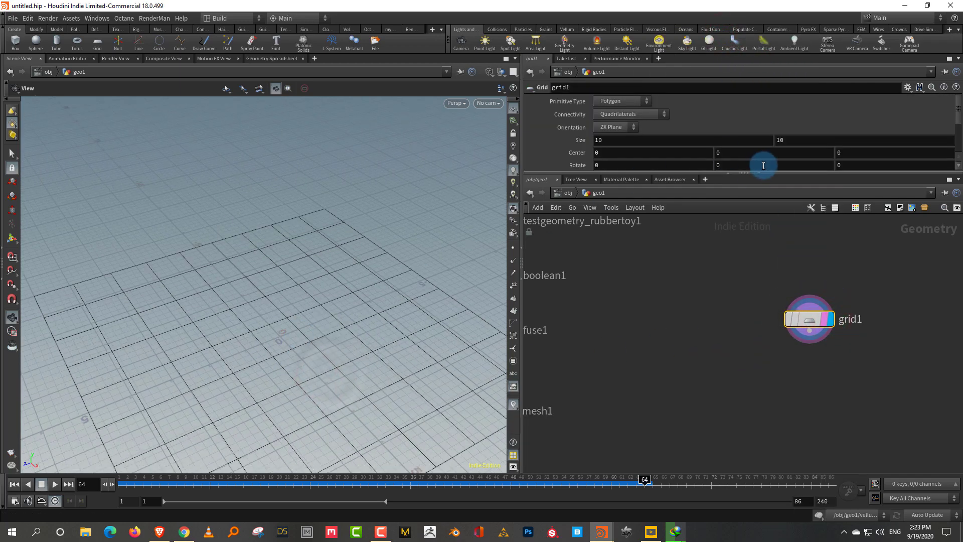
pyautogui.moveTo(576, 140); pyautogui.dragTo(321, 205, button='middle')
pyautogui.click(758, 373)
# Step: Add a Scatter node fed by grid1 and set its Force Total Count to 76
pyautogui.press('Tab')
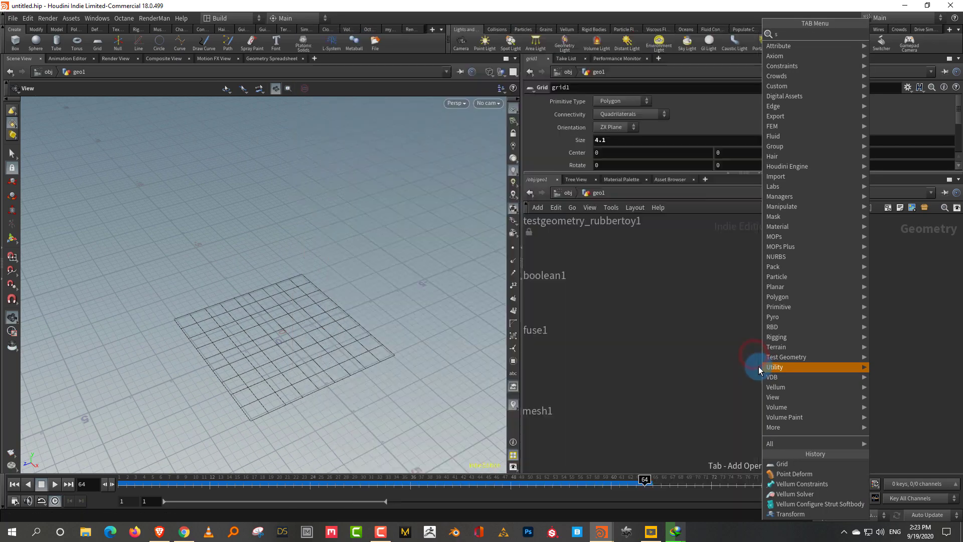
pyautogui.write('scatt')
pyautogui.click(890, 33)
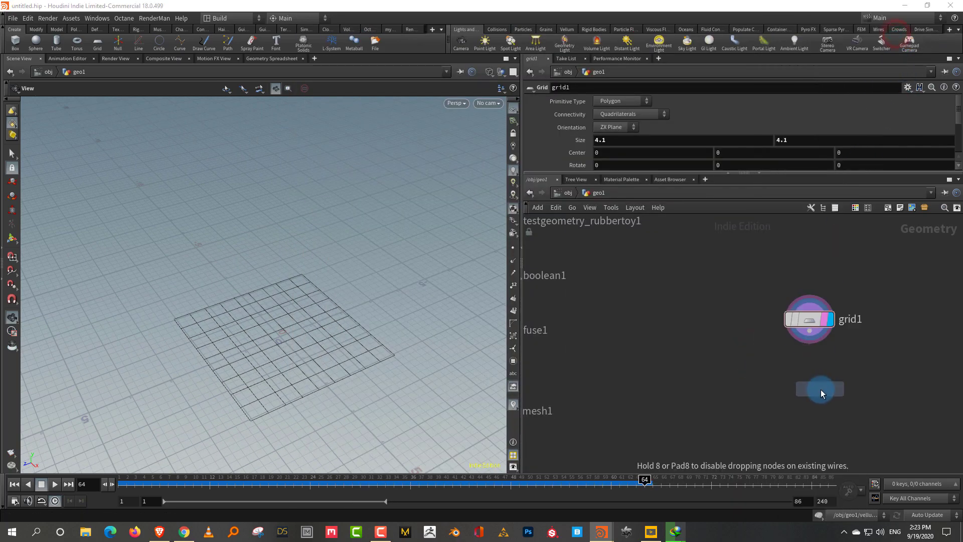
pyautogui.click(821, 388)
pyautogui.moveTo(656, 172); pyautogui.dragTo(647, 271)
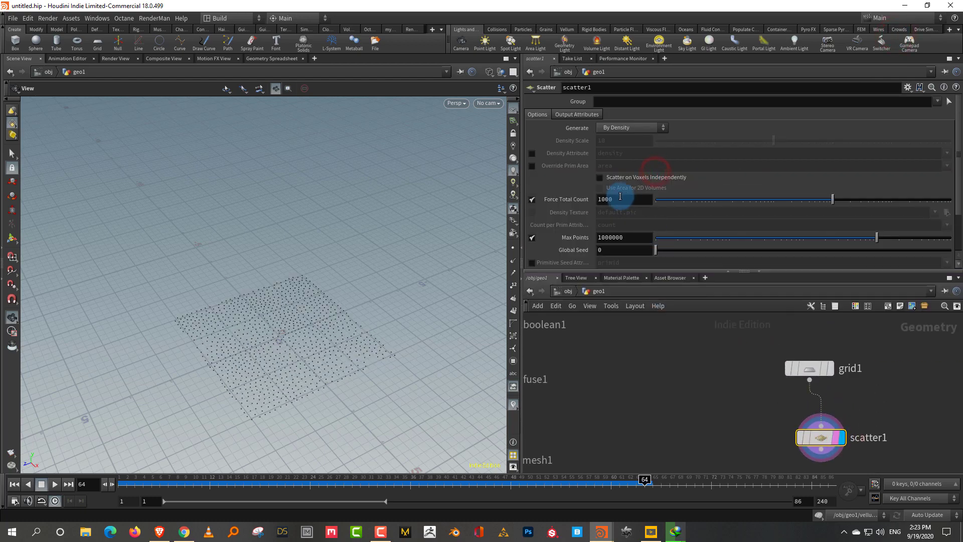
pyautogui.press('Return')
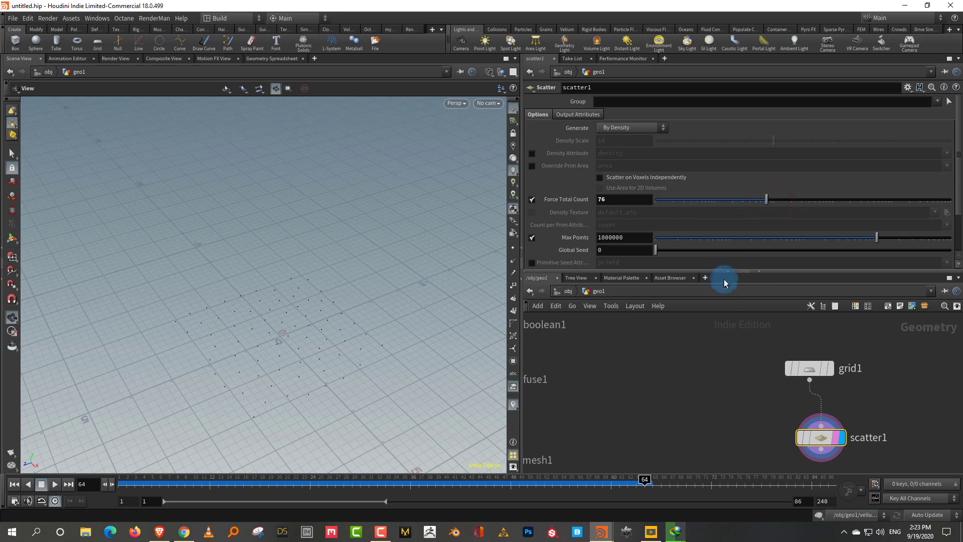
# Step: Add a Sphere node beside scatter1
pyautogui.moveTo(715, 272); pyautogui.dragTo(715, 196)
pyautogui.press('Tab')
pyautogui.write('sph')
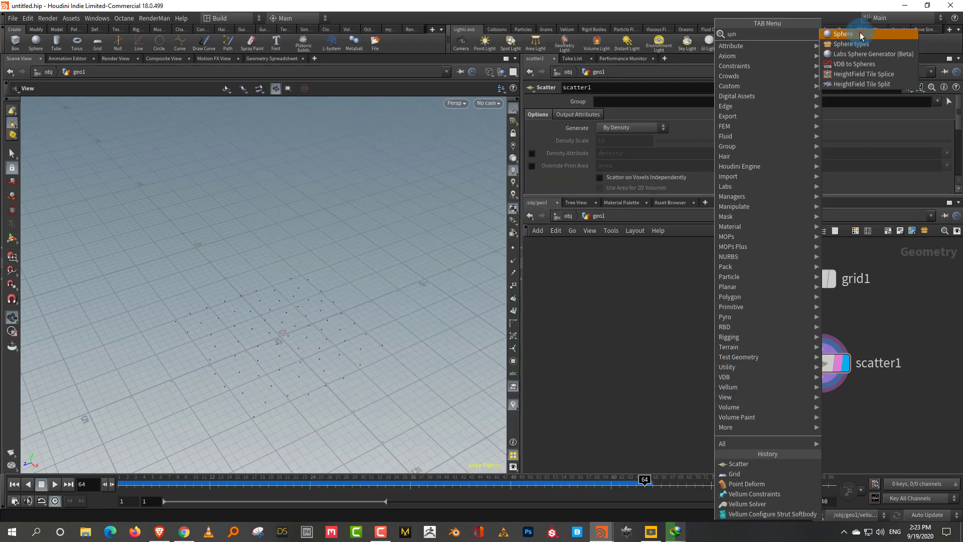
pyautogui.press('Return')
# Step: Add a Copy to Points node that copies sphere1 onto the points from scatter1
pyautogui.press('Tab')
pyautogui.write('cop')
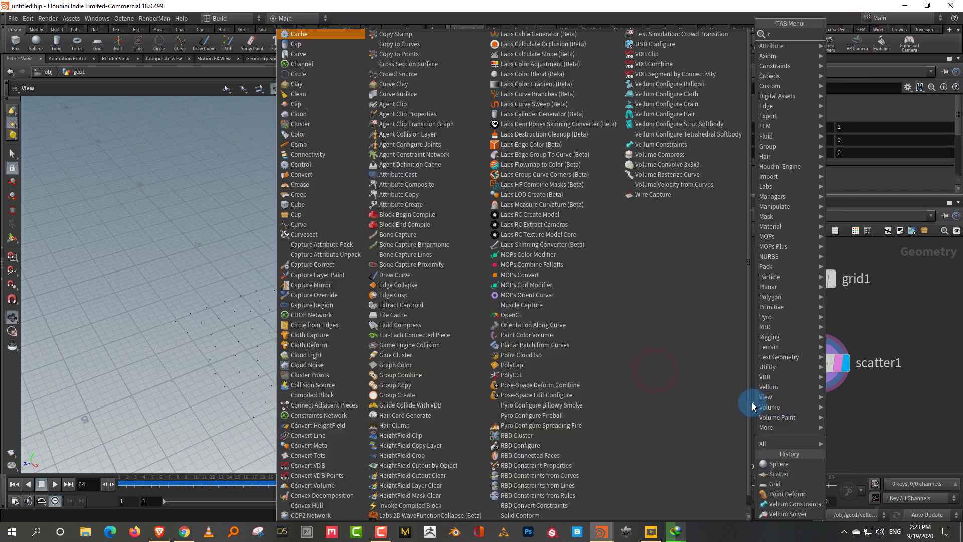
pyautogui.press('Down')
pyautogui.press('Down')
pyautogui.press('Down')
pyautogui.press('Down')
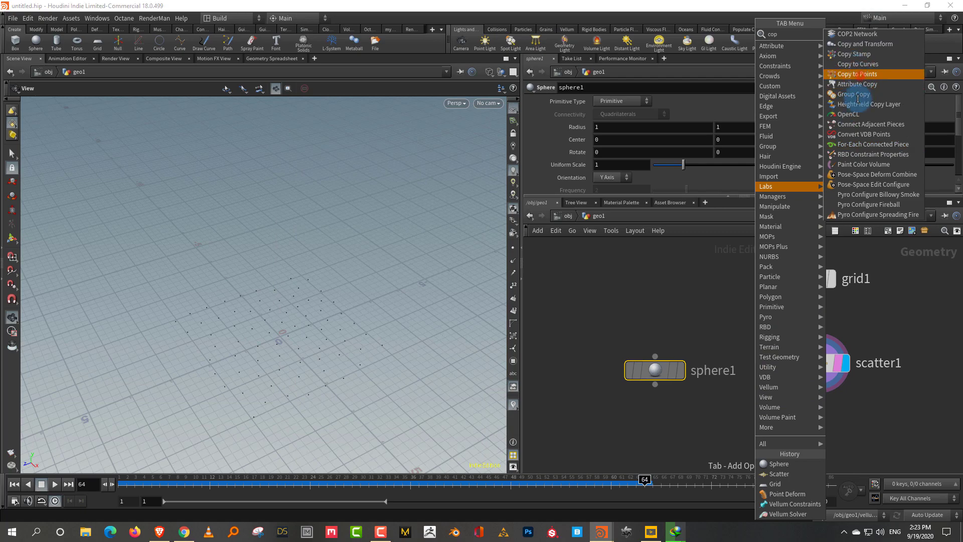
pyautogui.press('Return')
pyautogui.click(751, 457)
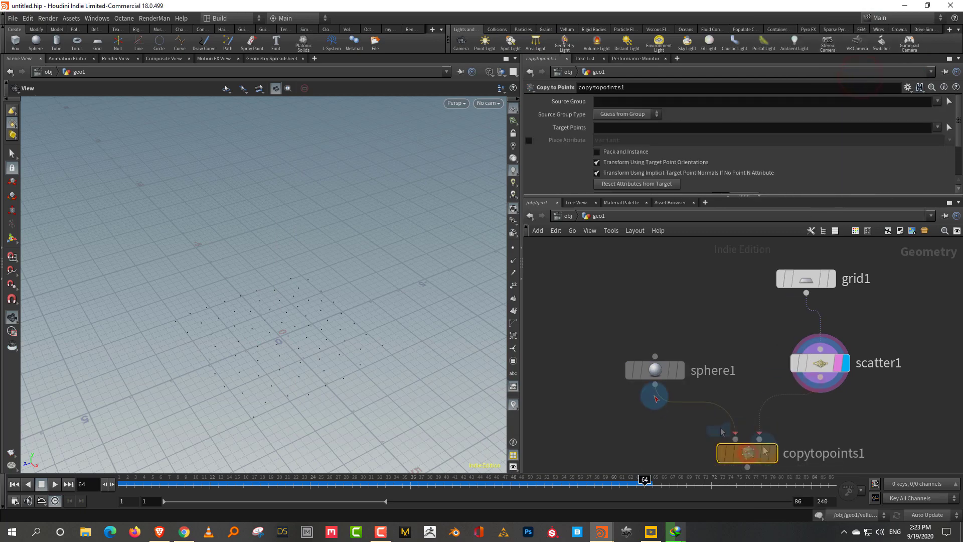
# Step: Set sphere1's Uniform Scale to 0.47 and its Primitive Type to Polygon
pyautogui.click(726, 343)
pyautogui.moveTo(685, 164); pyautogui.dragTo(667, 165)
pyautogui.click(619, 101)
pyautogui.click(618, 120)
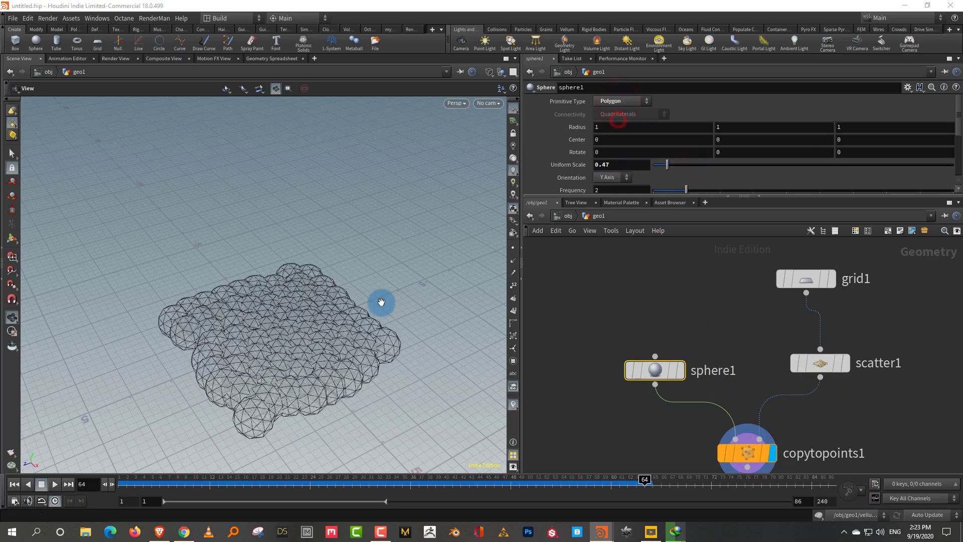
# Step: Switch the viewport from wireframe to smooth shading to view the copied spheres up close
pyautogui.scroll(3, 329, 331)
pyautogui.hotkey('shift', 'w')
pyautogui.moveTo(347, 343); pyautogui.dragTo(343, 364)
pyautogui.click(604, 331)
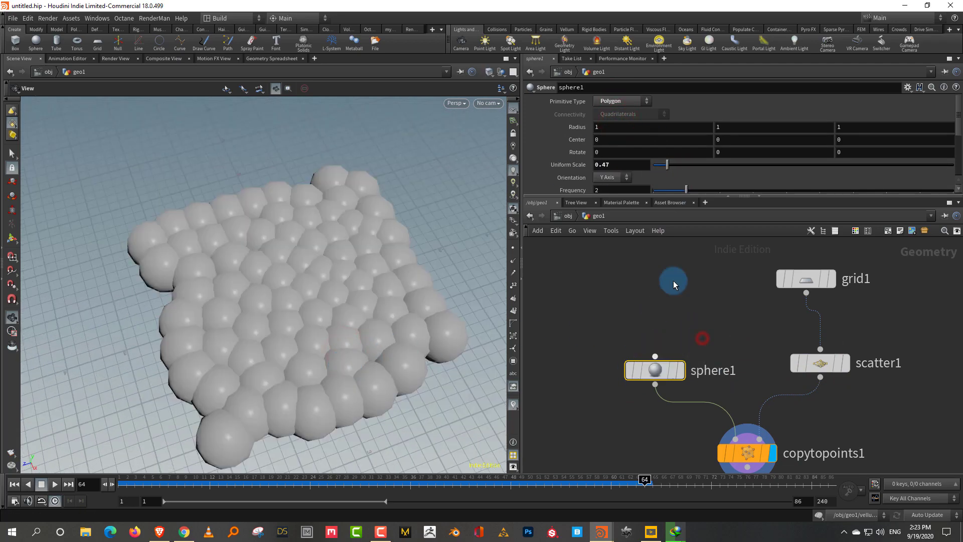
# Step: Reduce sphere1's Uniform Scale to 0.42
pyautogui.moveTo(672, 170); pyautogui.dragTo(666, 168)
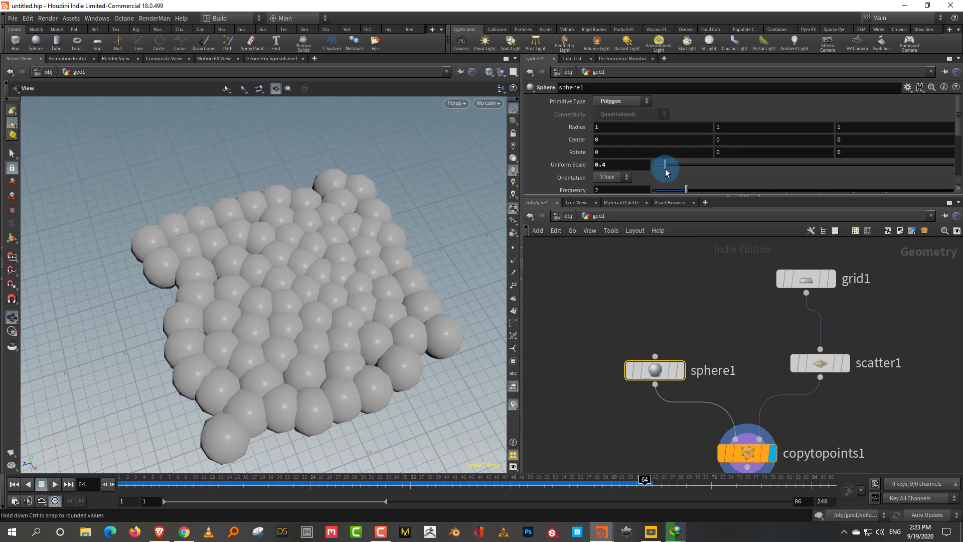
pyautogui.moveTo(400, 344)
pyautogui.mouseDown()
pyautogui.moveTo(374, 372)
pyautogui.moveTo(396, 346)
pyautogui.mouseUp()
pyautogui.scroll(2, 396, 346)
pyautogui.moveTo(772, 409); pyautogui.dragTo(748, 353, button='middle')
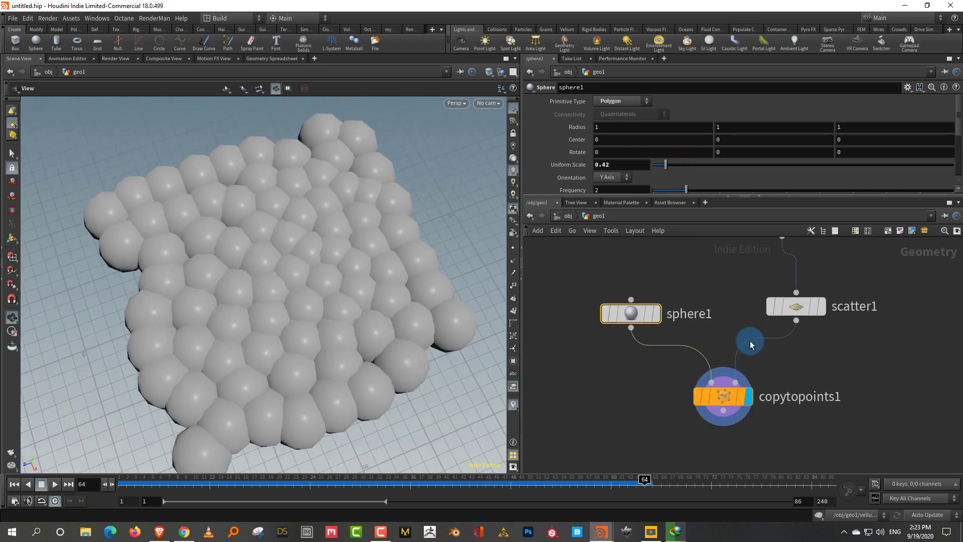
# Step: Set sphere1's Frequency to 4 and inspect the copied spheres in wireframe and smooth shading
pyautogui.moveTo(652, 197); pyautogui.dragTo(639, 232)
pyautogui.moveTo(609, 192); pyautogui.dragTo(565, 212)
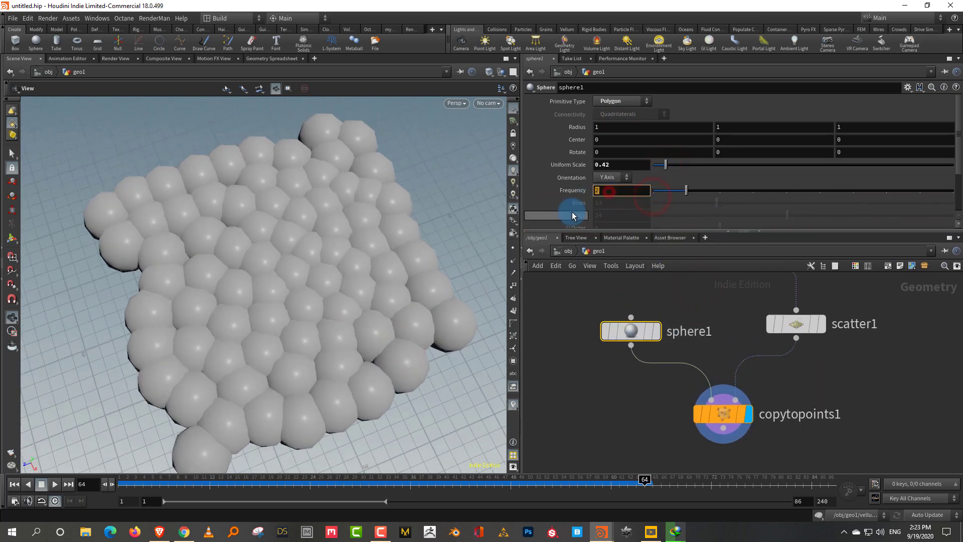
pyautogui.write('4')
pyautogui.press('Return')
pyautogui.moveTo(495, 338); pyautogui.dragTo(382, 369)
pyautogui.press('w')
pyautogui.scroll(5, 432, 299)
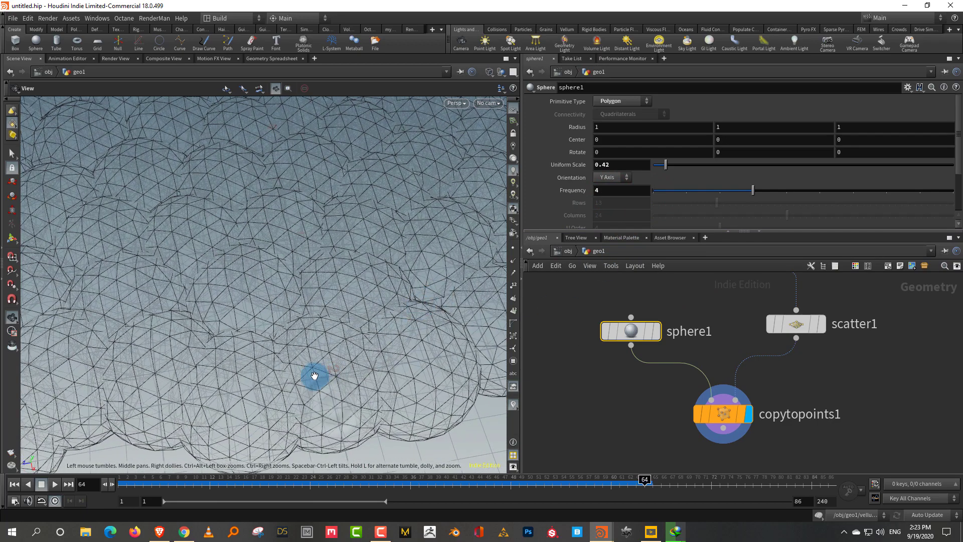
pyautogui.press('w')
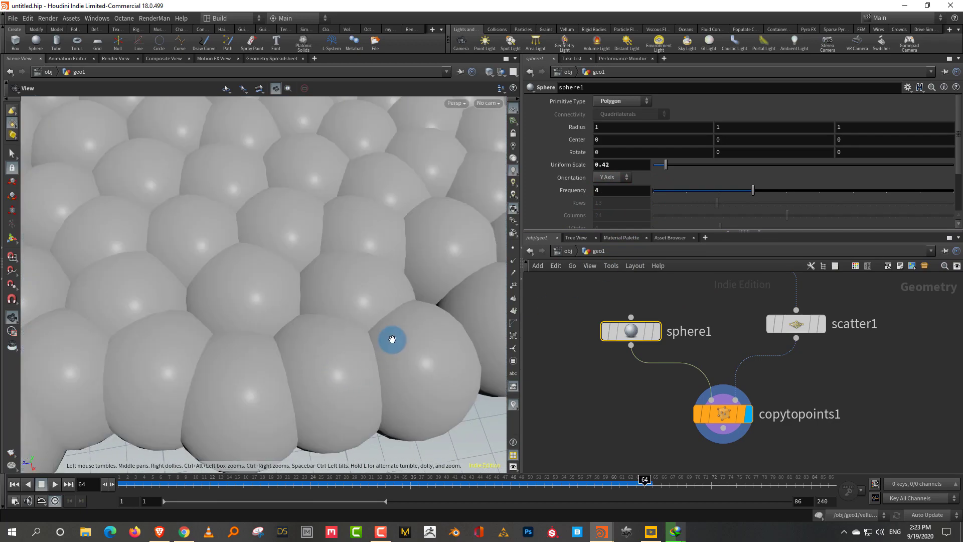
pyautogui.scroll(-5, 392, 340)
pyautogui.moveTo(366, 362); pyautogui.dragTo(407, 362)
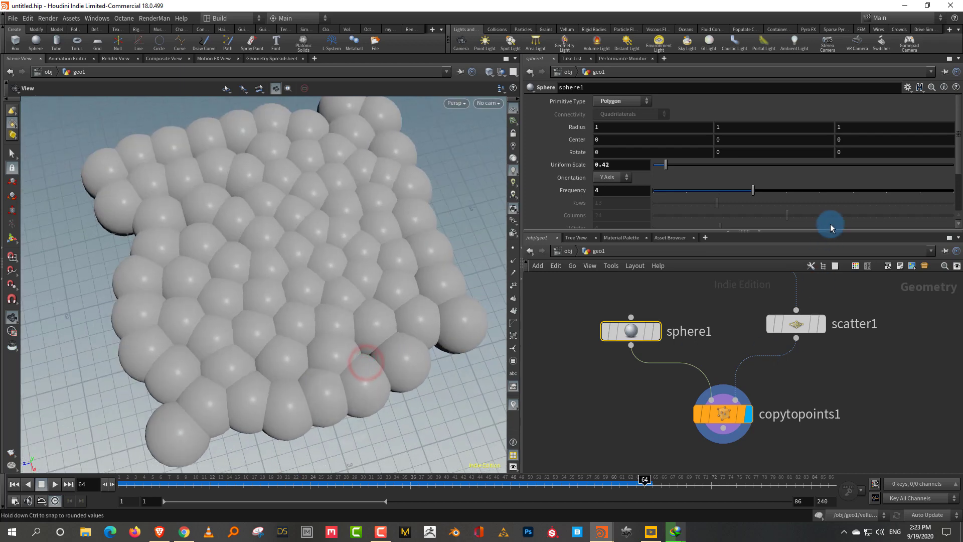
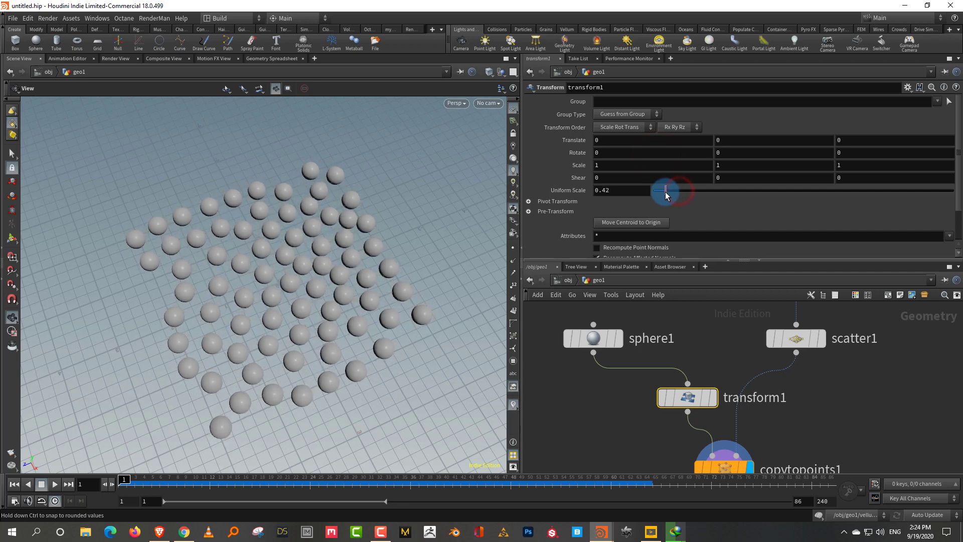
# Step: Keyframe transform1's Uniform Scale at 0.27 on frame 1 and at 1 on frame 48, and return to frame 1
pyautogui.keyDown('alt'); pyautogui.click(616, 191); pyautogui.keyUp('alt')
pyautogui.moveTo(321, 491); pyautogui.dragTo(456, 482)
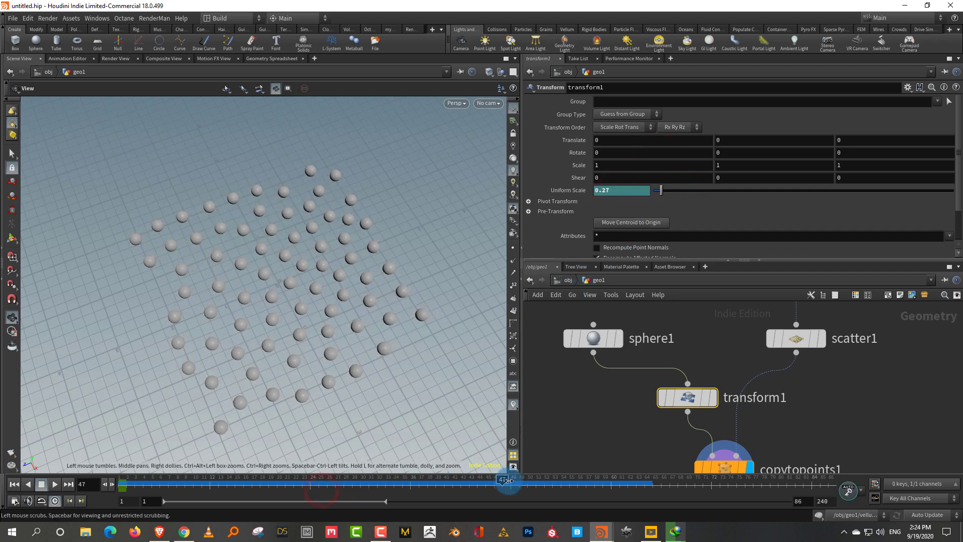
pyautogui.moveTo(662, 191); pyautogui.dragTo(673, 192)
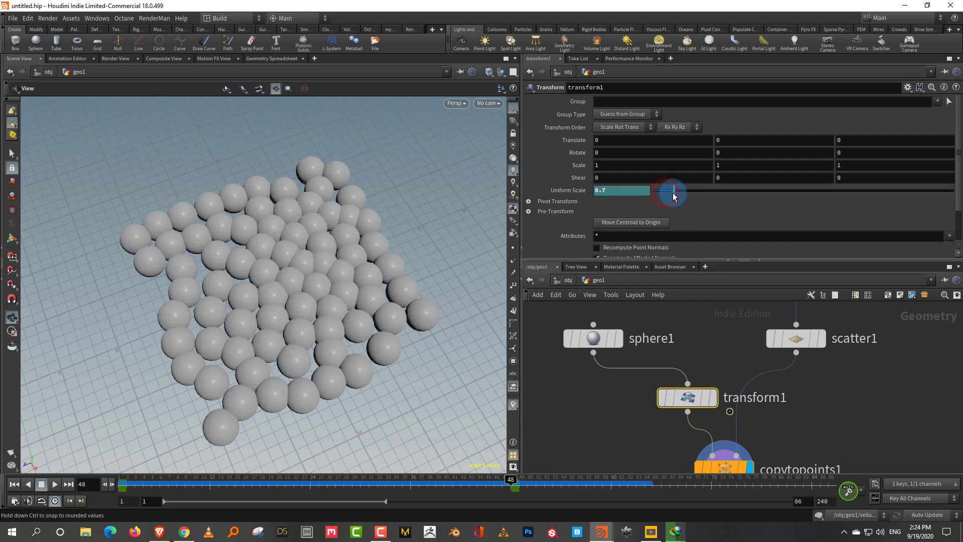
pyautogui.keyDown('alt'); pyautogui.click(619, 190); pyautogui.keyUp('alt')
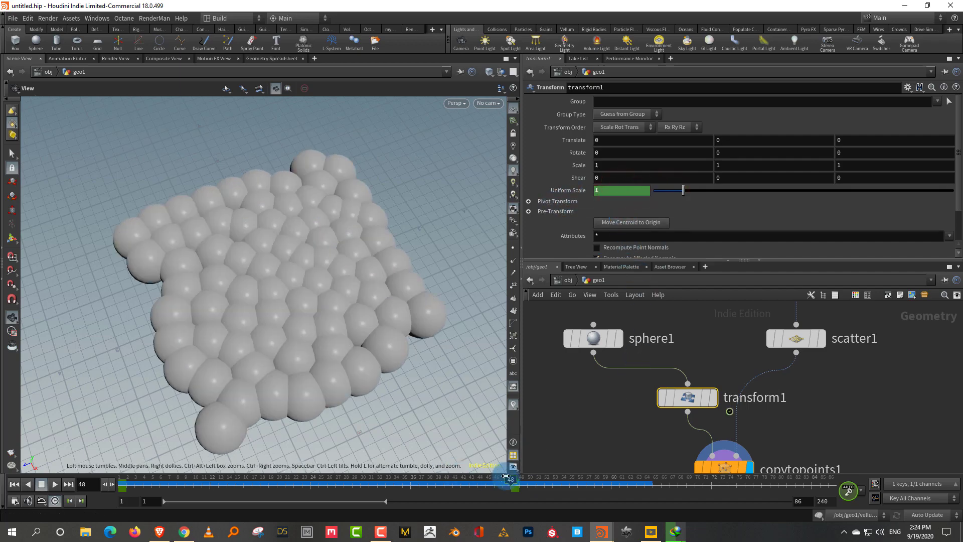
pyautogui.moveTo(512, 482); pyautogui.dragTo(78, 484)
# Step: Add a Vellum Configure Strut Softbody below copytopoints1 and feed the copied spheres into its cloth constraint node
pyautogui.moveTo(841, 434); pyautogui.dragTo(823, 387, button='middle')
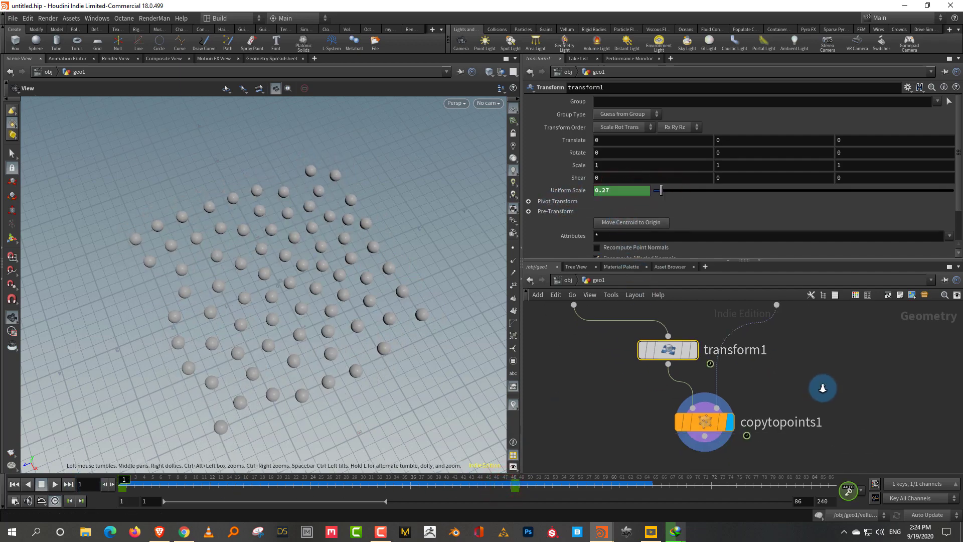
pyautogui.scroll(-2, 823, 387)
pyautogui.moveTo(778, 261); pyautogui.dragTo(783, 153)
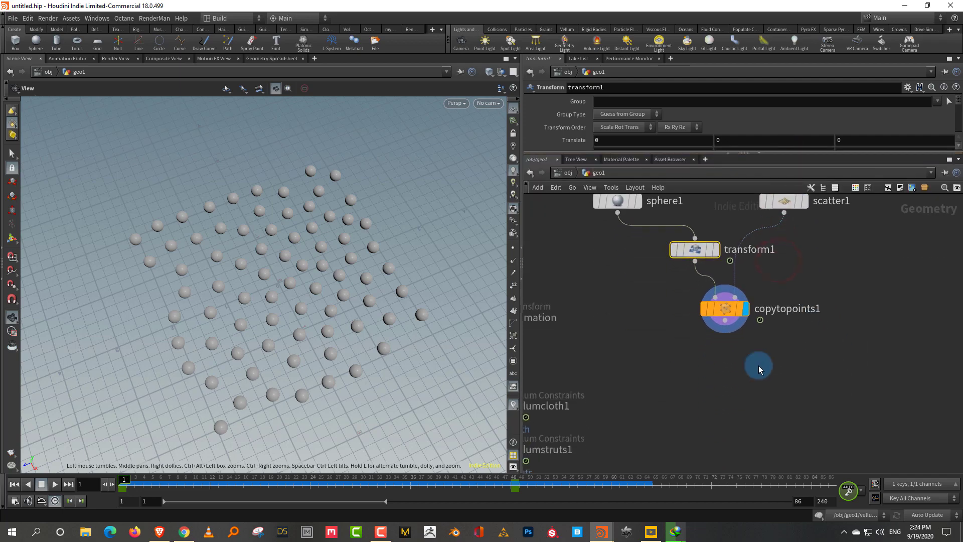
pyautogui.rightClick(747, 373)
pyautogui.write('sof')
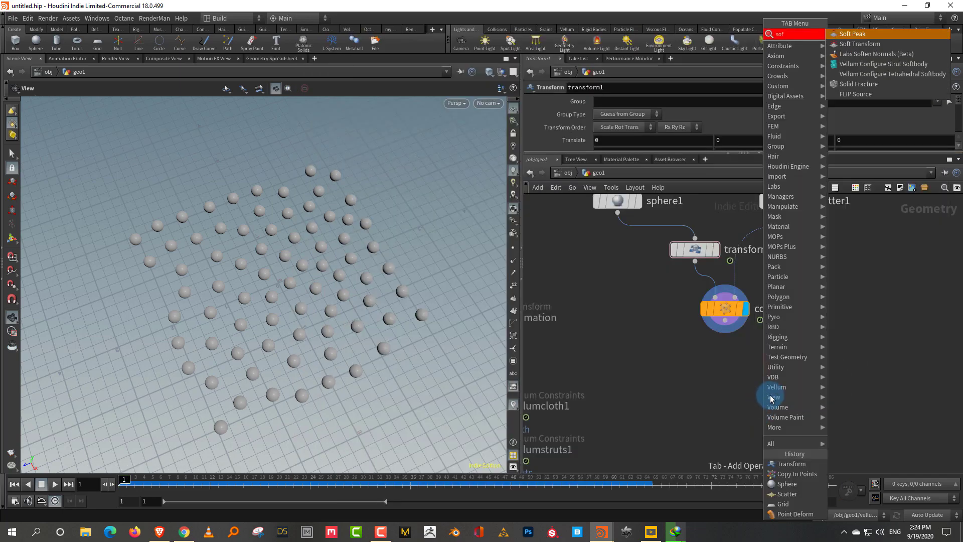
pyautogui.click(886, 68)
pyautogui.click(735, 390)
pyautogui.moveTo(724, 277); pyautogui.dragTo(722, 334)
# Step: Set the stretch Damping Ratio of vellumstruts2 to 0.444
pyautogui.click(811, 375)
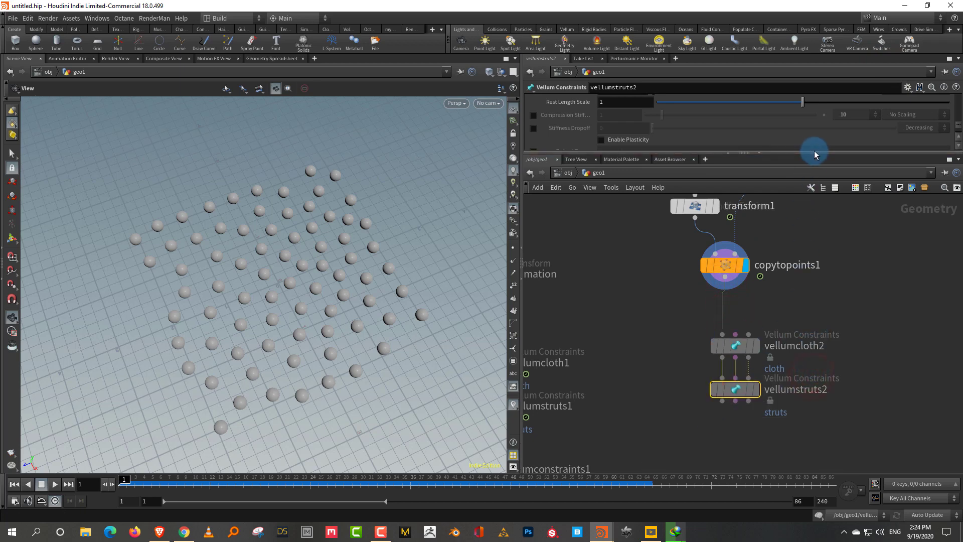
pyautogui.moveTo(813, 152); pyautogui.dragTo(811, 293)
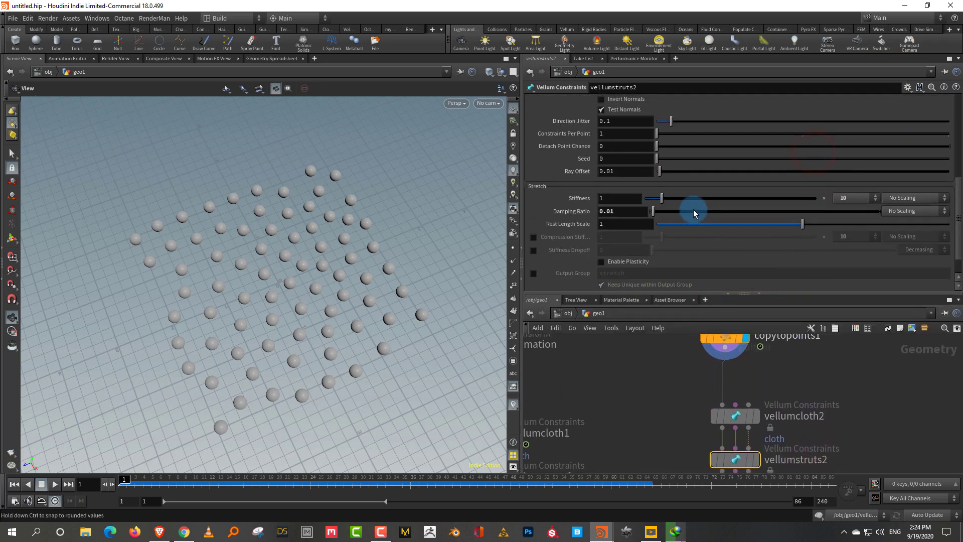
pyautogui.moveTo(694, 208); pyautogui.dragTo(752, 210)
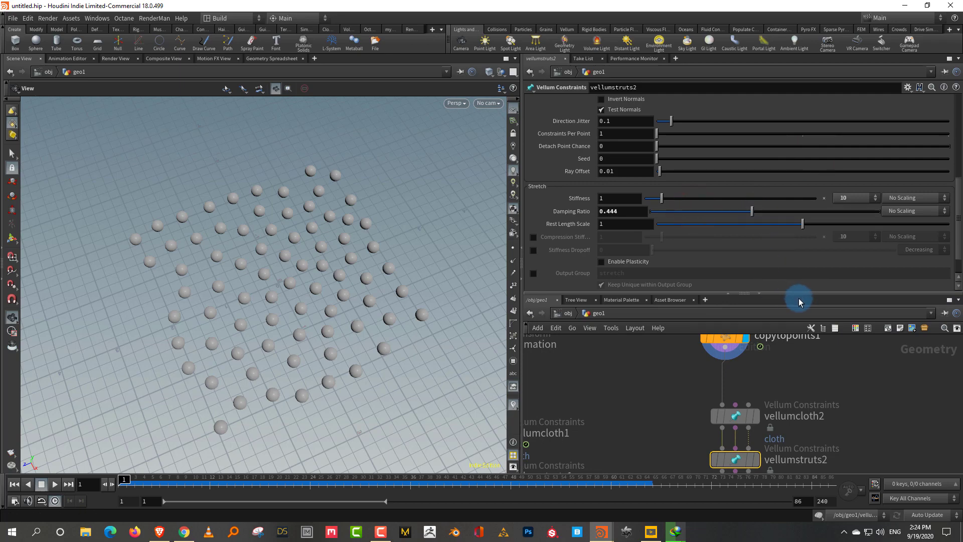
pyautogui.moveTo(799, 294); pyautogui.dragTo(802, 160)
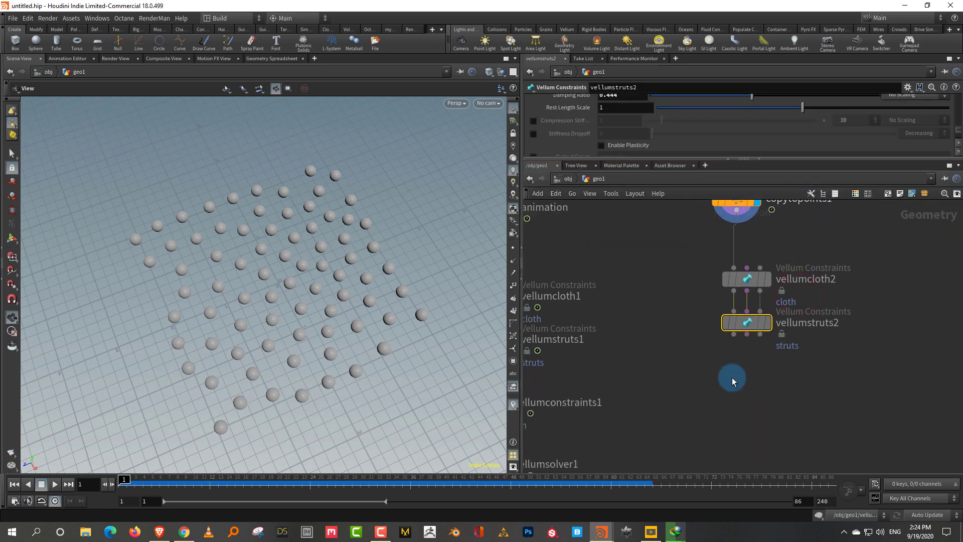
# Step: Add a Vellum Constraints node below vellumstruts2
pyautogui.press('Tab')
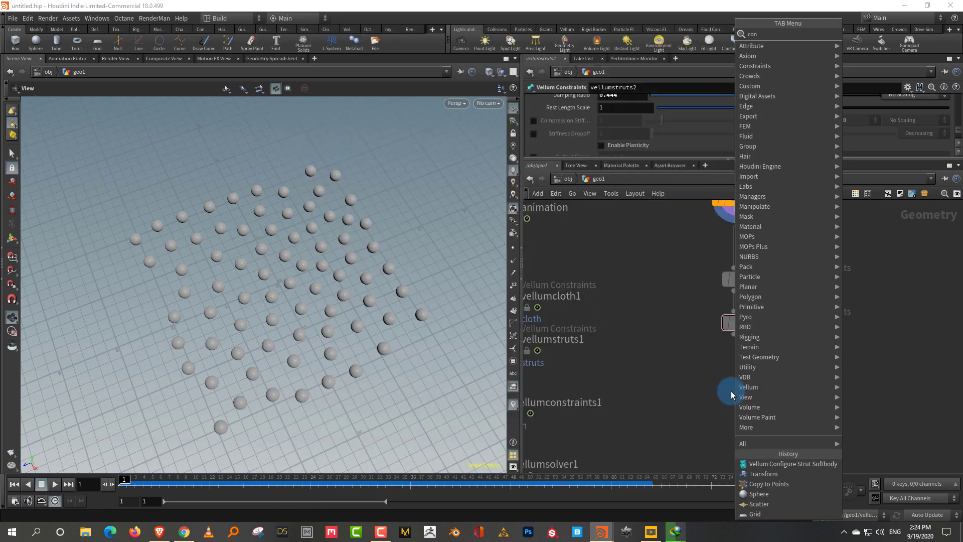
pyautogui.write('constr')
pyautogui.click(912, 117)
pyautogui.click(752, 391)
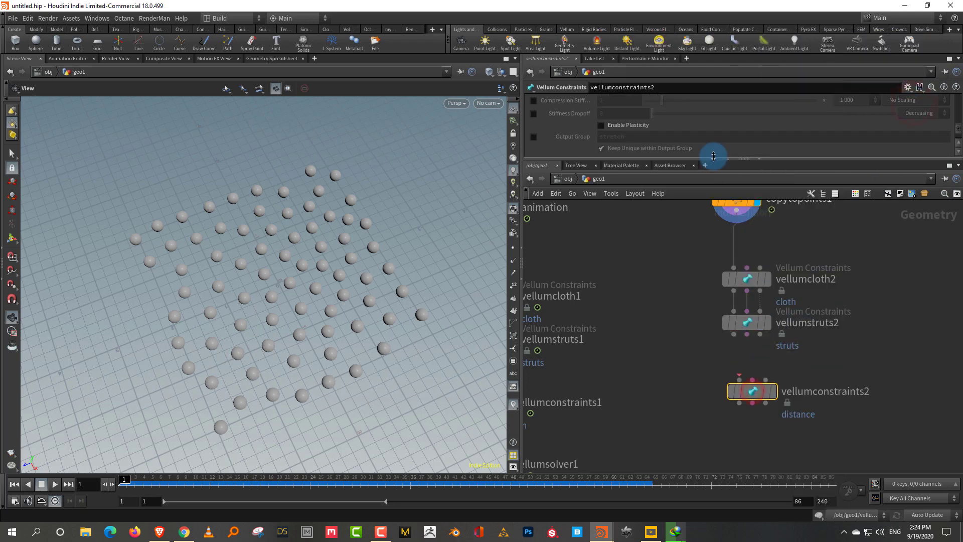
# Step: Make the new constraint Pin to Target with Pin Type and Orientation Pin Type set to Soft and Match Animation enabled
pyautogui.moveTo(653, 161); pyautogui.dragTo(654, 301)
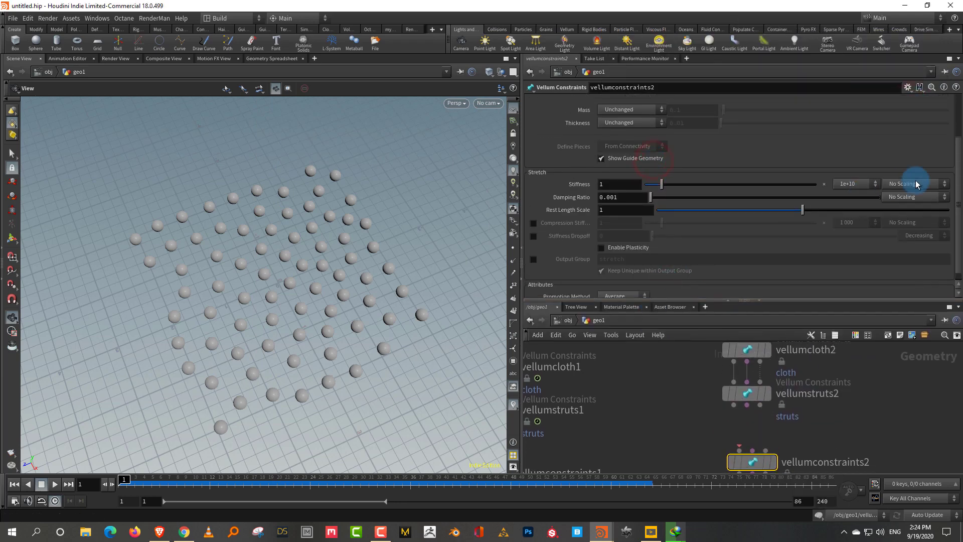
pyautogui.scroll(3, 960, 183)
pyautogui.click(634, 101)
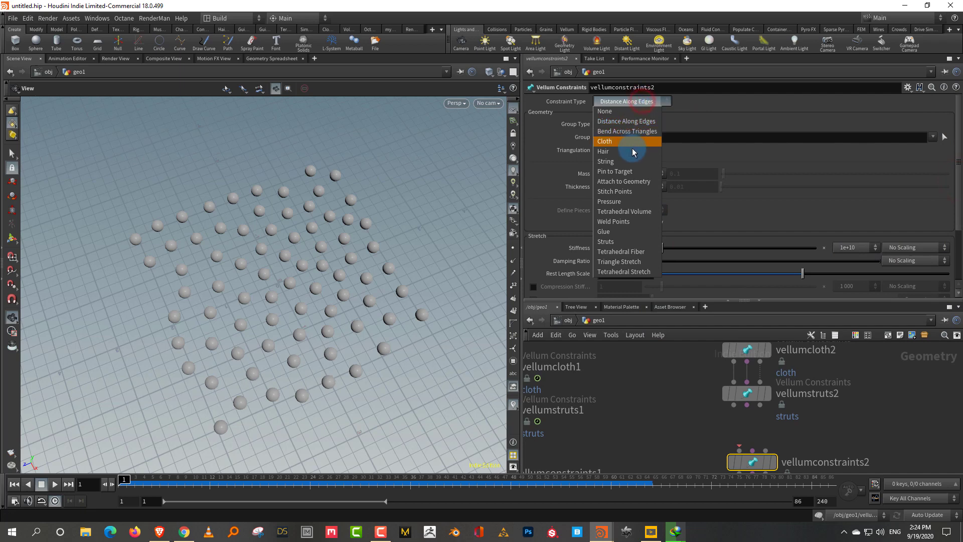
pyautogui.click(625, 171)
pyautogui.click(622, 235)
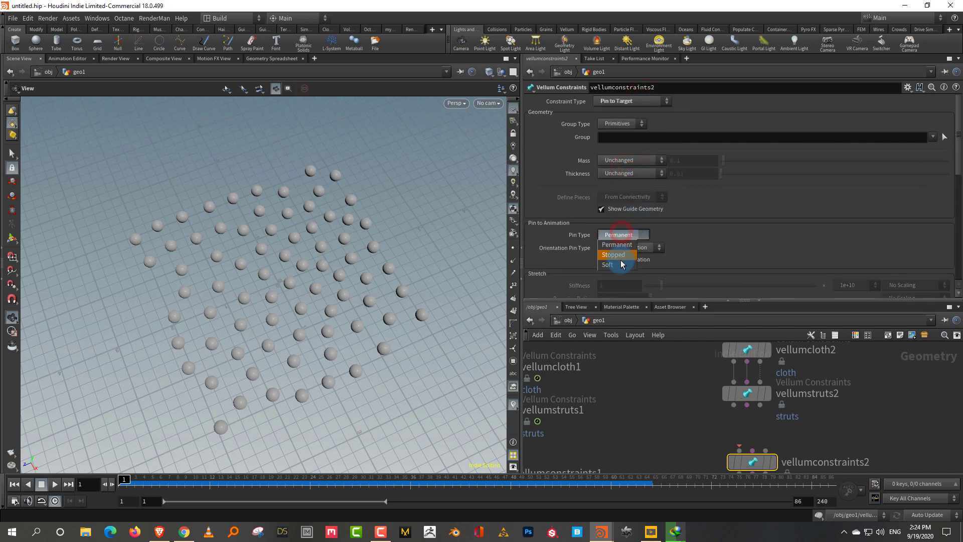
pyautogui.click(621, 261)
pyautogui.click(627, 247)
pyautogui.click(625, 277)
pyautogui.click(626, 261)
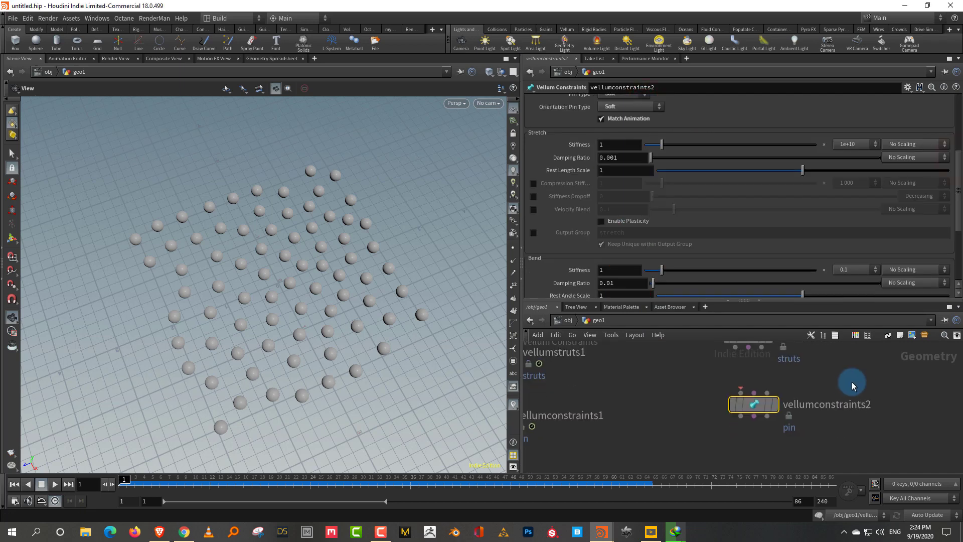
# Step: Wire the geometry and constraint outputs of vellumstruts2 into the pin constraint node and display that node
pyautogui.moveTo(823, 382); pyautogui.dragTo(818, 407, button='middle')
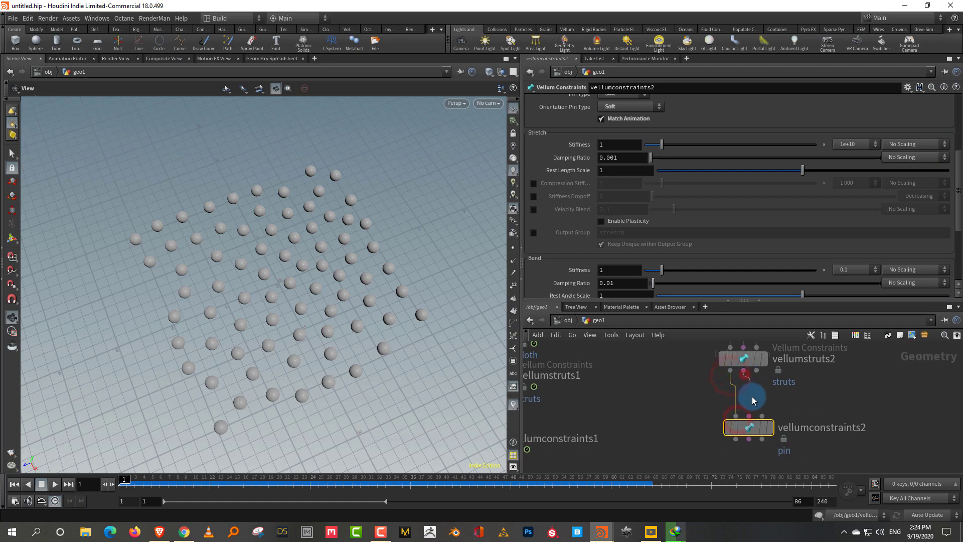
pyautogui.click(749, 416)
pyautogui.click(769, 428)
pyautogui.moveTo(855, 403); pyautogui.dragTo(854, 377, button='middle')
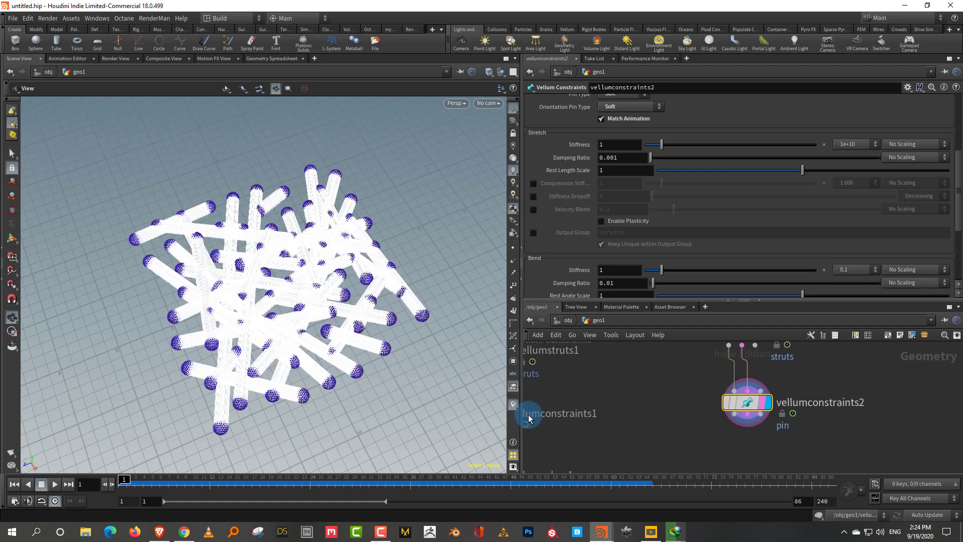
pyautogui.moveTo(862, 300); pyautogui.dragTo(863, 216)
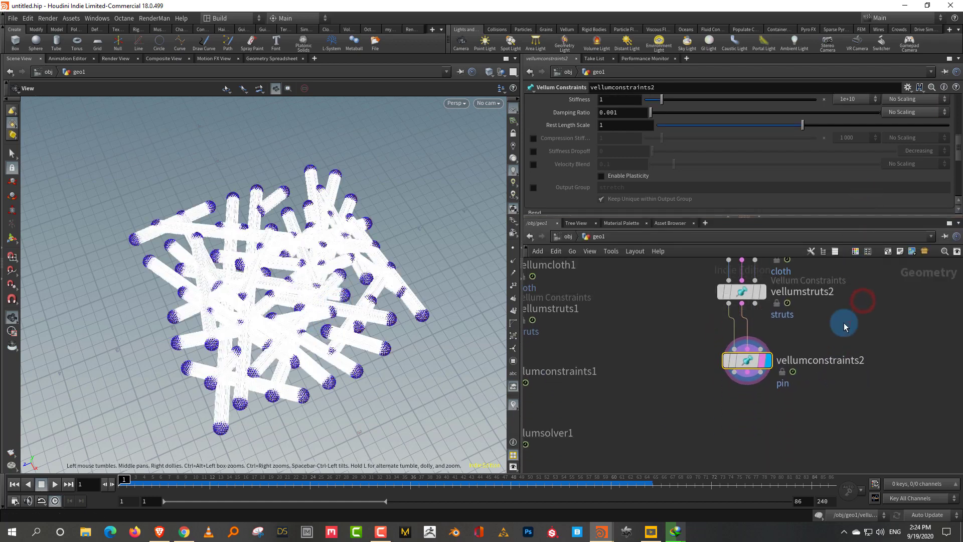
# Step: Add a Vellum Solver below the pin constraint, wire in its geometry and constraint outputs, and display the solver
pyautogui.moveTo(727, 404); pyautogui.dragTo(727, 375, button='middle')
pyautogui.click(727, 375)
pyautogui.press('Tab')
pyautogui.write('solver')
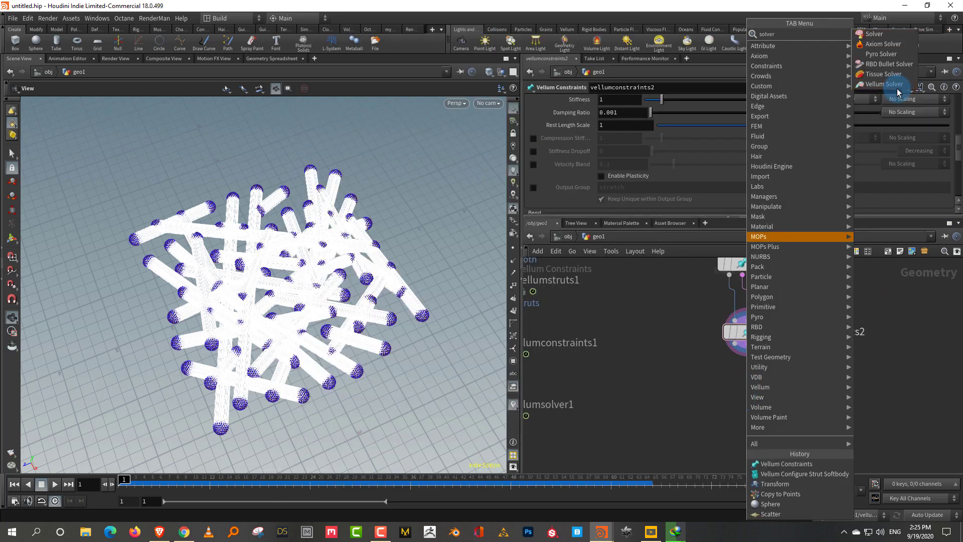
pyautogui.click(898, 84)
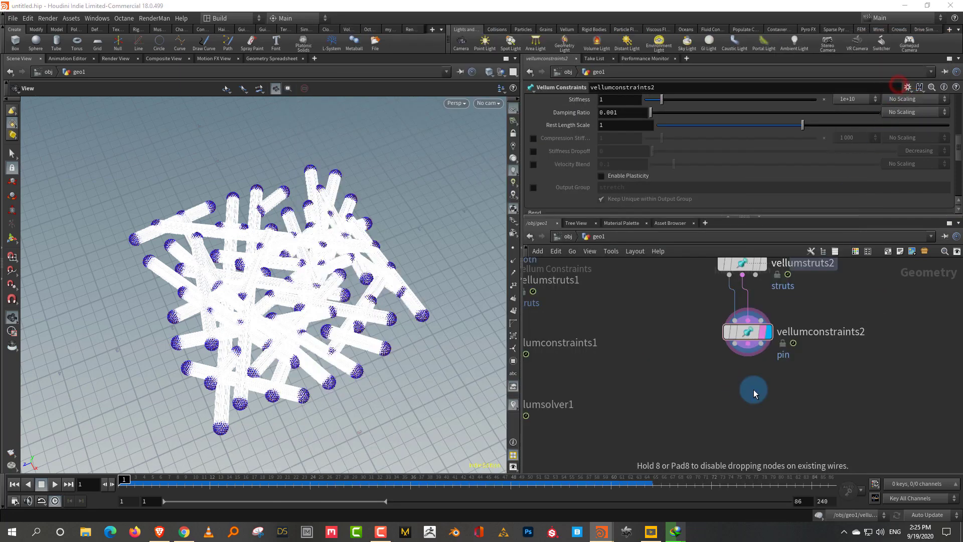
pyautogui.click(753, 389)
pyautogui.moveTo(735, 345); pyautogui.dragTo(723, 408)
pyautogui.click(747, 343)
pyautogui.click(736, 408)
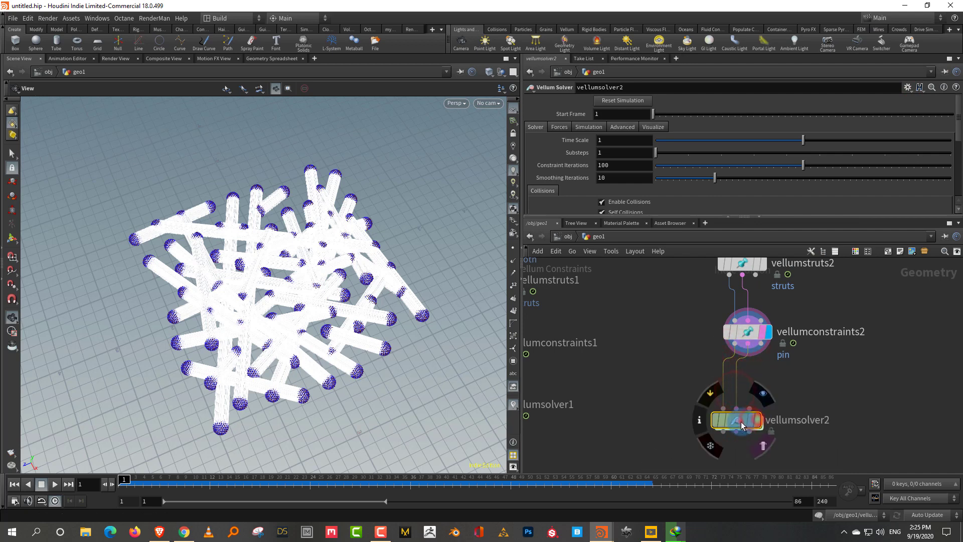
pyautogui.click(794, 394)
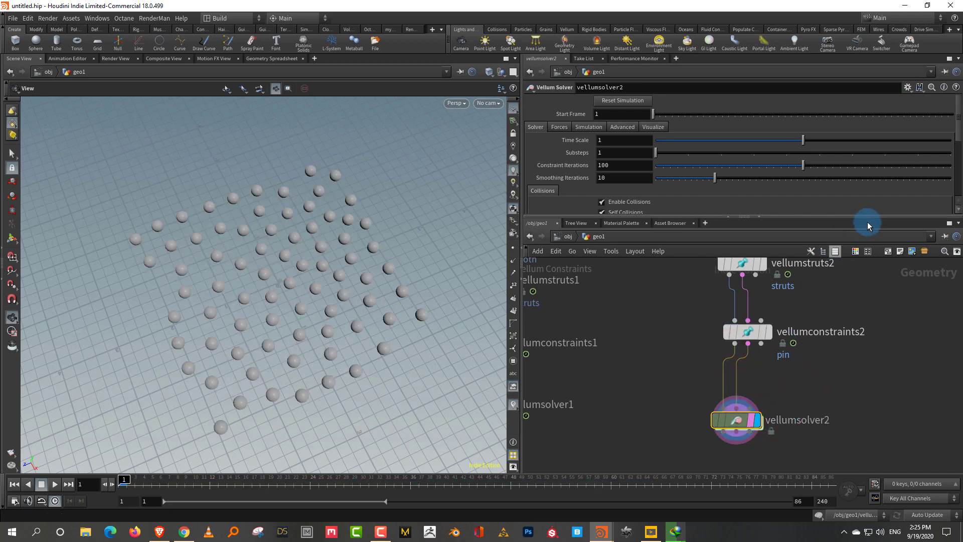
# Step: Set the Vellum Solver's Y gravity to 0 and go back to its collision settings
pyautogui.moveTo(868, 219); pyautogui.dragTo(875, 324)
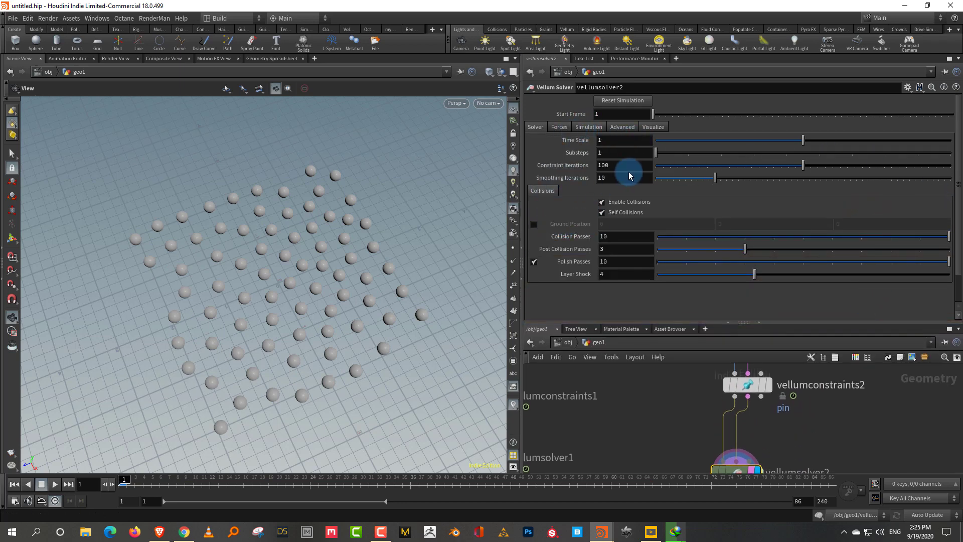
pyautogui.click(560, 128)
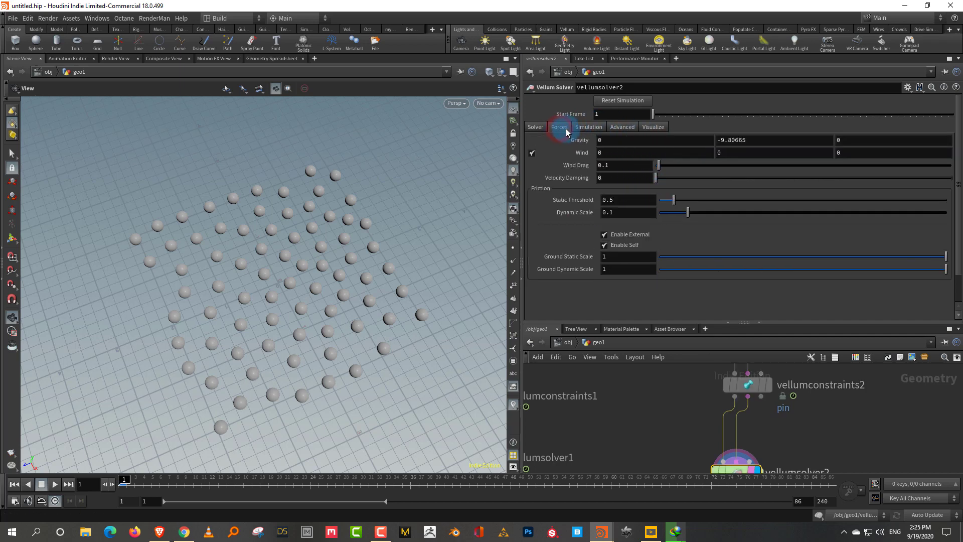
pyautogui.click(753, 139)
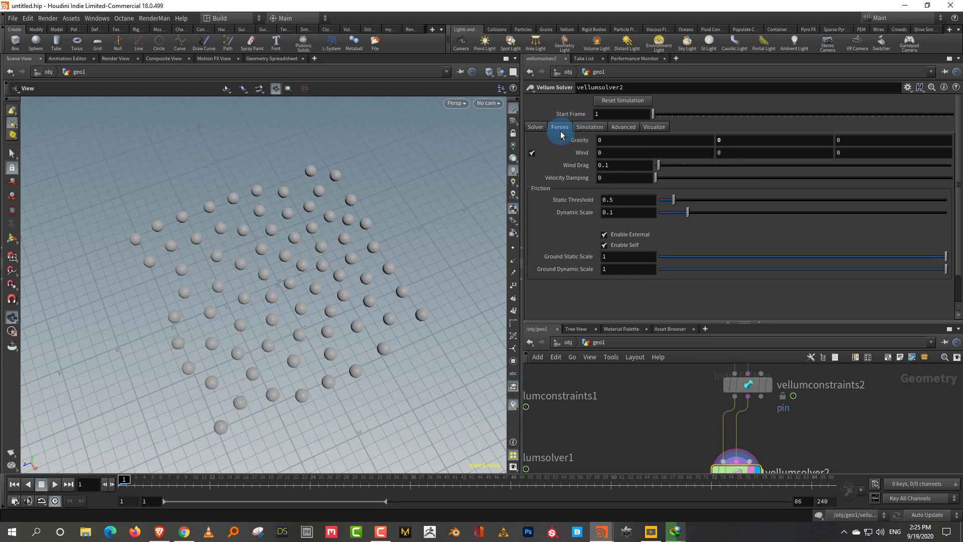
pyautogui.click(535, 127)
pyautogui.scroll(-1, 961, 246)
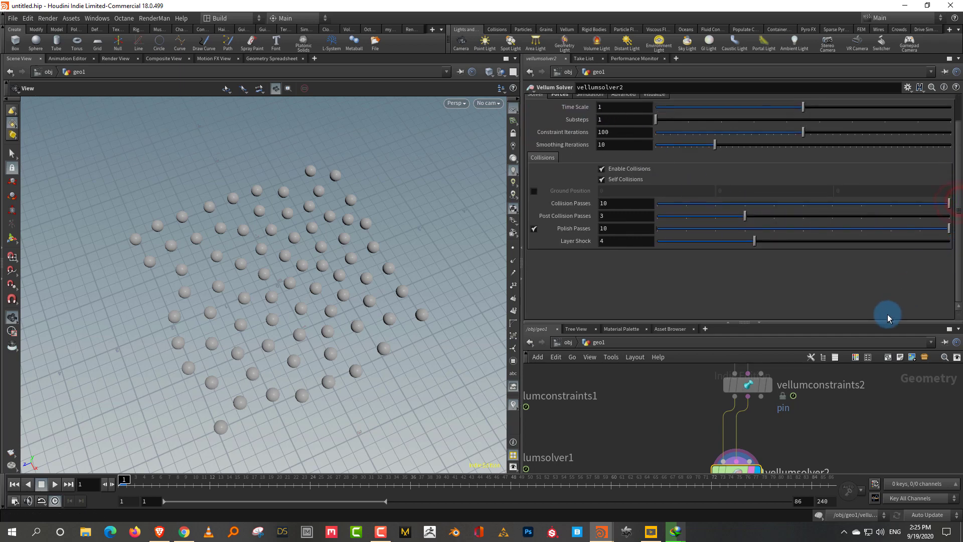
pyautogui.moveTo(878, 322); pyautogui.dragTo(878, 263)
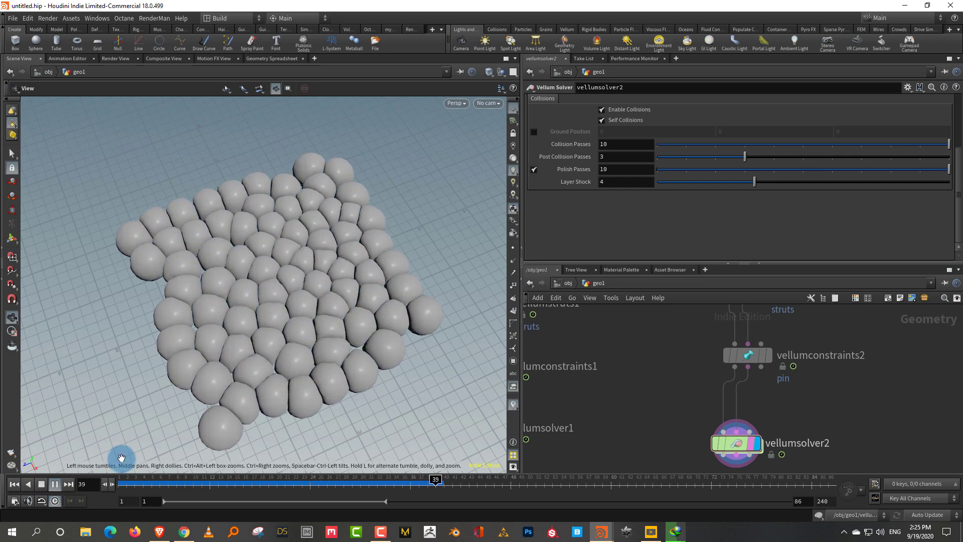
# Step: Stop the simulation playback and examine up close how the growing soft spheres press against each other
pyautogui.click(55, 484)
pyautogui.moveTo(387, 285); pyautogui.dragTo(314, 360)
pyautogui.scroll(2, 314, 360)
pyautogui.moveTo(369, 316); pyautogui.dragTo(322, 328)
pyautogui.scroll(3, 344, 309)
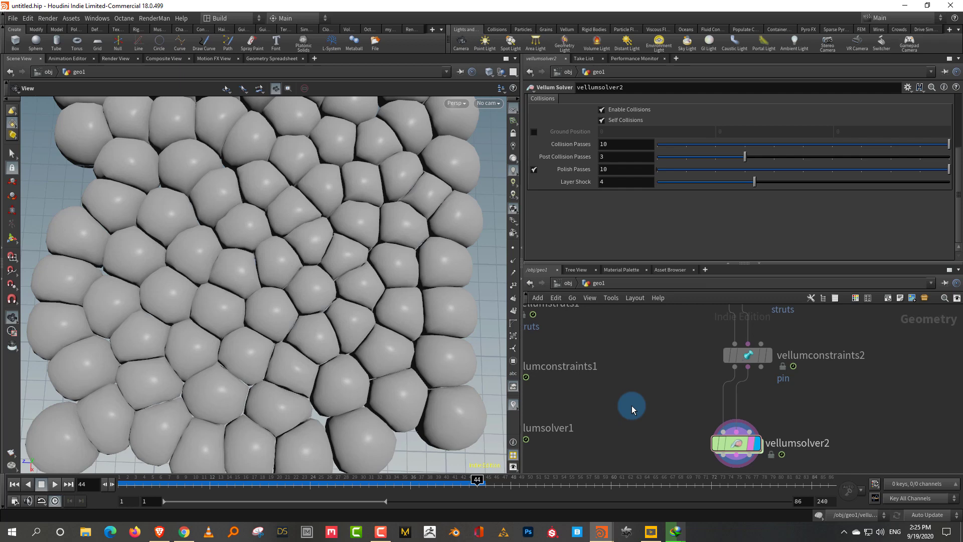
pyautogui.moveTo(338, 243); pyautogui.dragTo(310, 277)
pyautogui.moveTo(310, 277); pyautogui.dragTo(316, 273, button='right')
pyautogui.moveTo(316, 273); pyautogui.dragTo(312, 303)
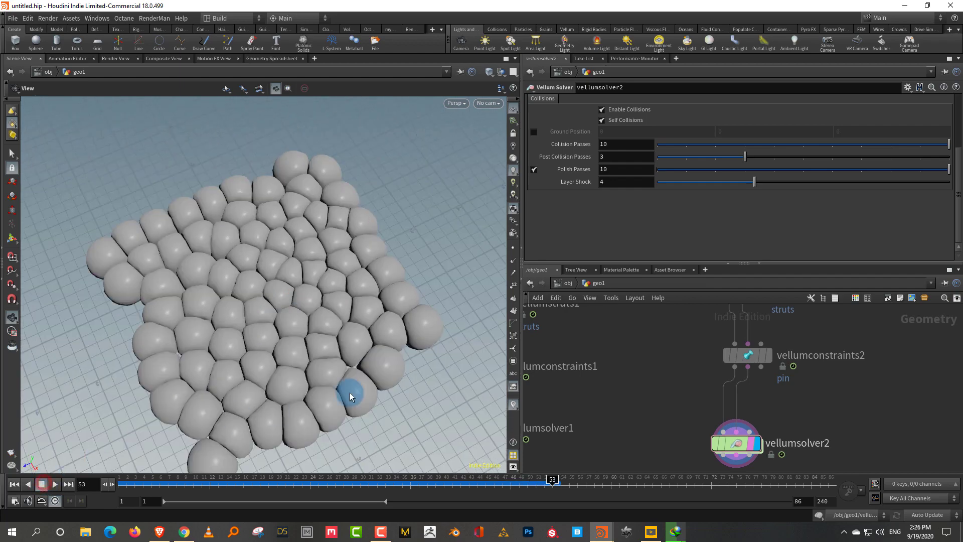
# Step: Add a Smooth node below vellumsolver2, wire the solver's geometry output into it and display it
pyautogui.moveTo(813, 395); pyautogui.dragTo(811, 320, button='middle')
pyautogui.press('Tab')
pyautogui.write('smoo')
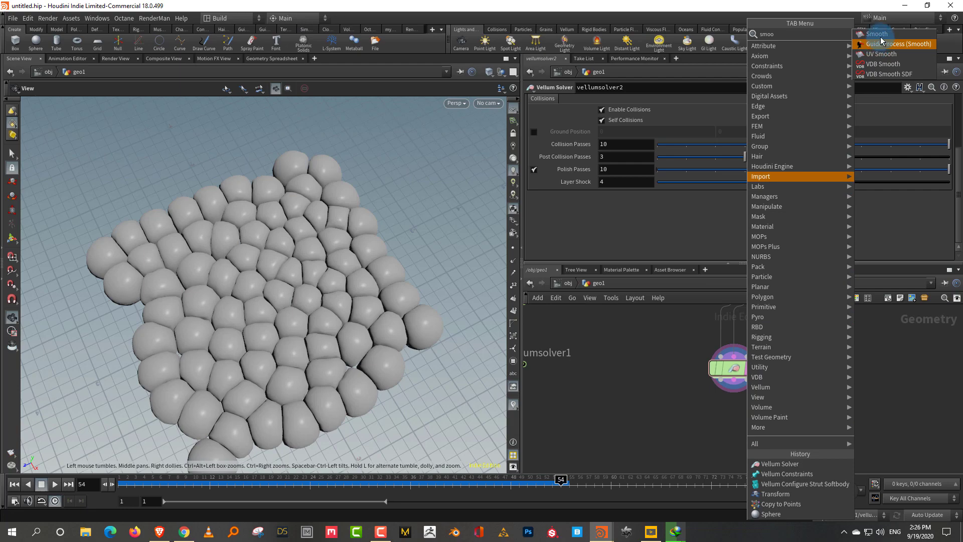
pyautogui.press('Return')
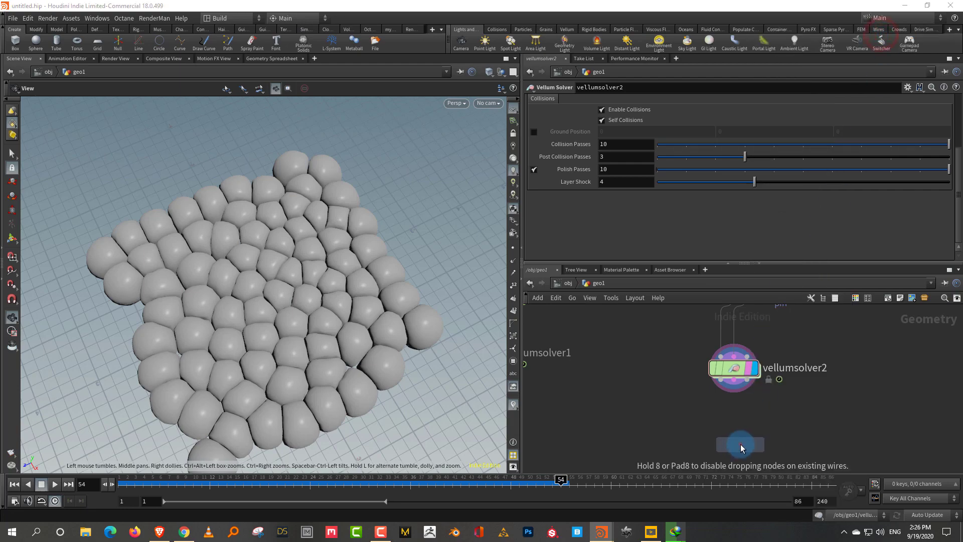
pyautogui.click(740, 444)
pyautogui.moveTo(722, 383); pyautogui.dragTo(740, 432)
pyautogui.click(760, 444)
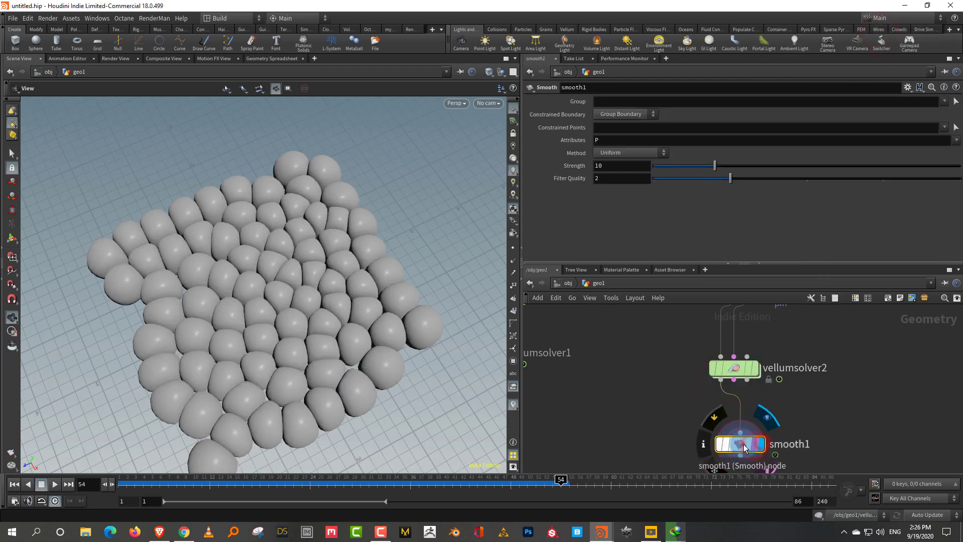
# Step: Examine the squashed spheres up close, comparing them with the Smooth node bypassed and active
pyautogui.moveTo(334, 329); pyautogui.dragTo(295, 368)
pyautogui.scroll(3, 363, 293)
pyautogui.moveTo(365, 293); pyautogui.dragTo(358, 281)
pyautogui.moveTo(735, 442)
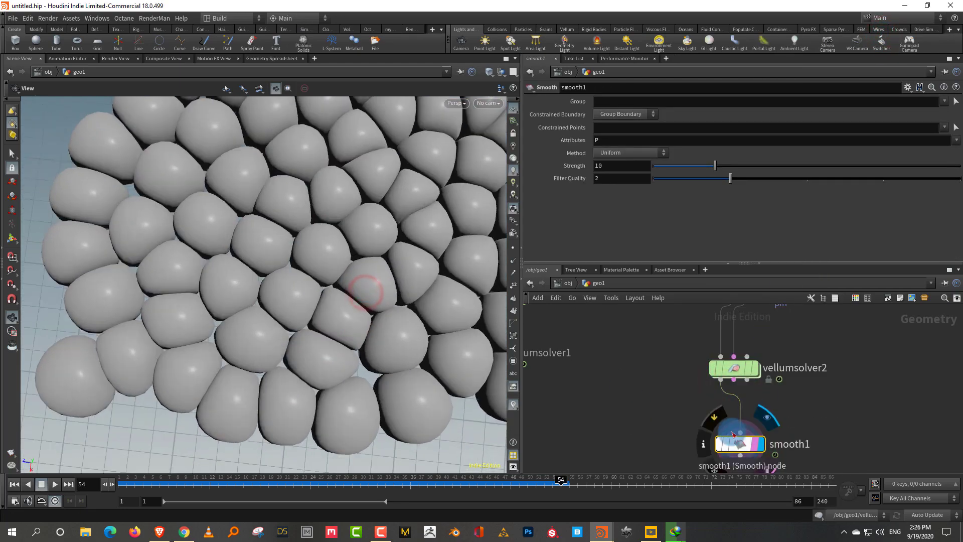
pyautogui.click(715, 416)
pyautogui.click(716, 416)
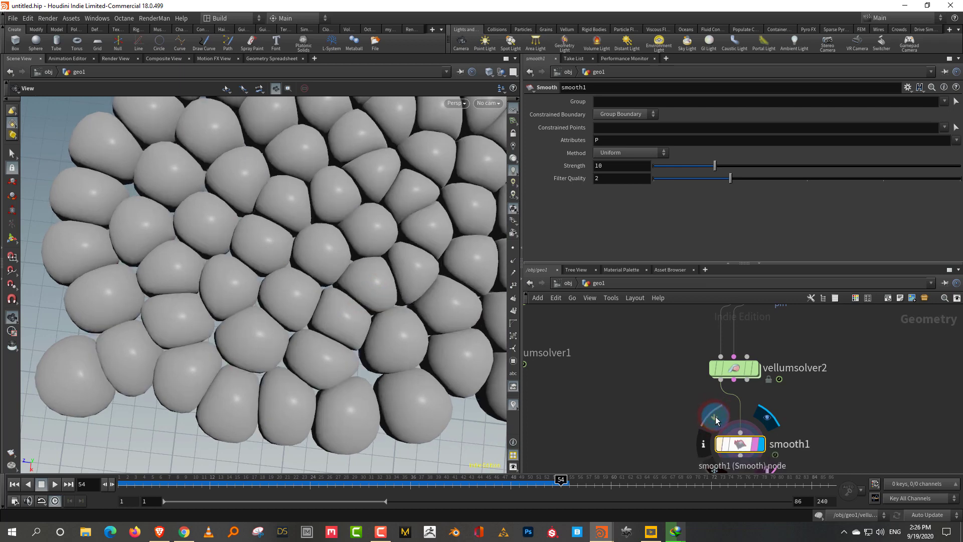
# Step: Set the Smooth node's filter quality to 3, strength to 20.79 and method to Scale-Dominant
pyautogui.moveTo(742, 179); pyautogui.dragTo(858, 168)
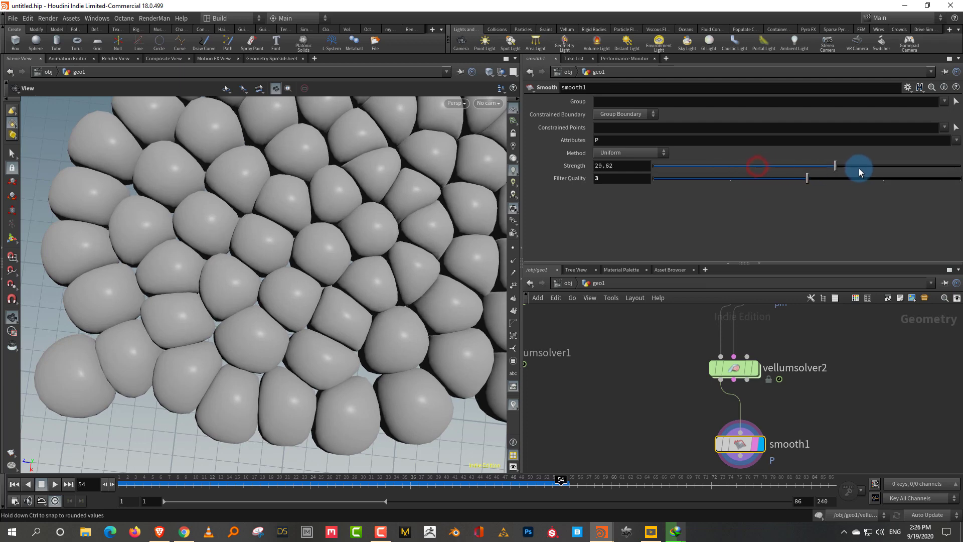
pyautogui.moveTo(784, 170); pyautogui.dragTo(781, 168)
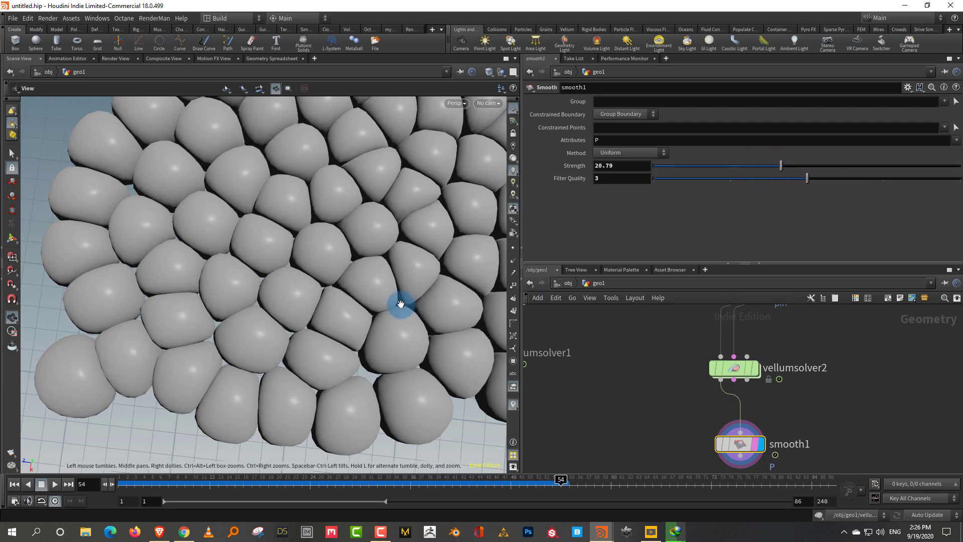
pyautogui.click(627, 153)
pyautogui.click(627, 178)
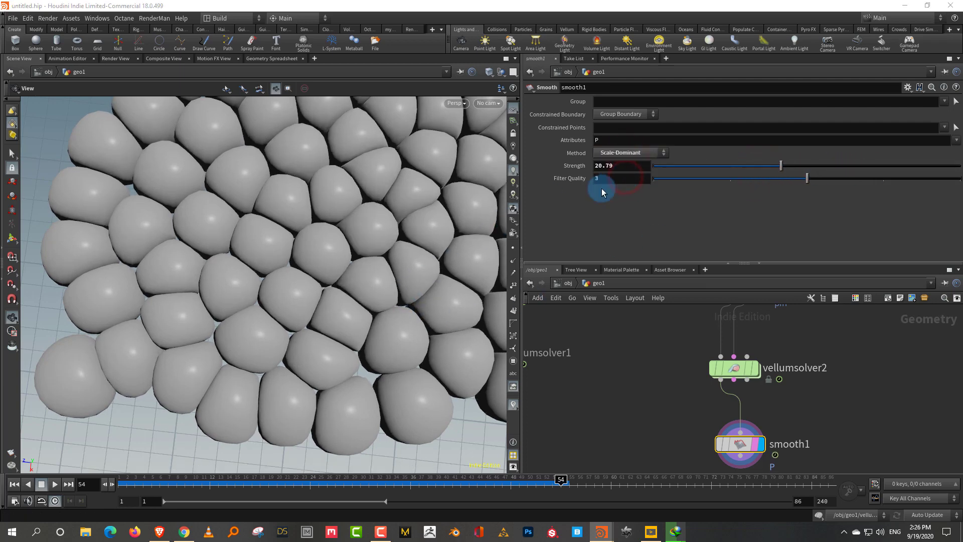
pyautogui.moveTo(416, 274); pyautogui.dragTo(340, 370, button='right')
pyautogui.moveTo(371, 333); pyautogui.dragTo(443, 260)
pyautogui.moveTo(372, 313); pyautogui.dragTo(430, 261, button='middle')
pyautogui.moveTo(384, 310); pyautogui.dragTo(367, 335, button='right')
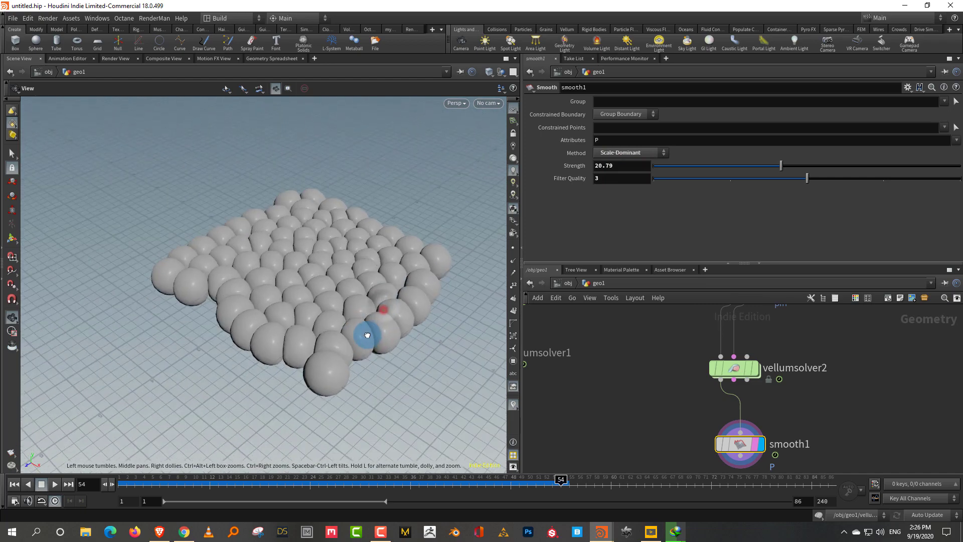
pyautogui.moveTo(367, 335); pyautogui.dragTo(397, 321)
# Step: Return the timeline to frame 1 and display vellumsolver1 of the first toy setup
pyautogui.moveTo(690, 265); pyautogui.dragTo(706, 246)
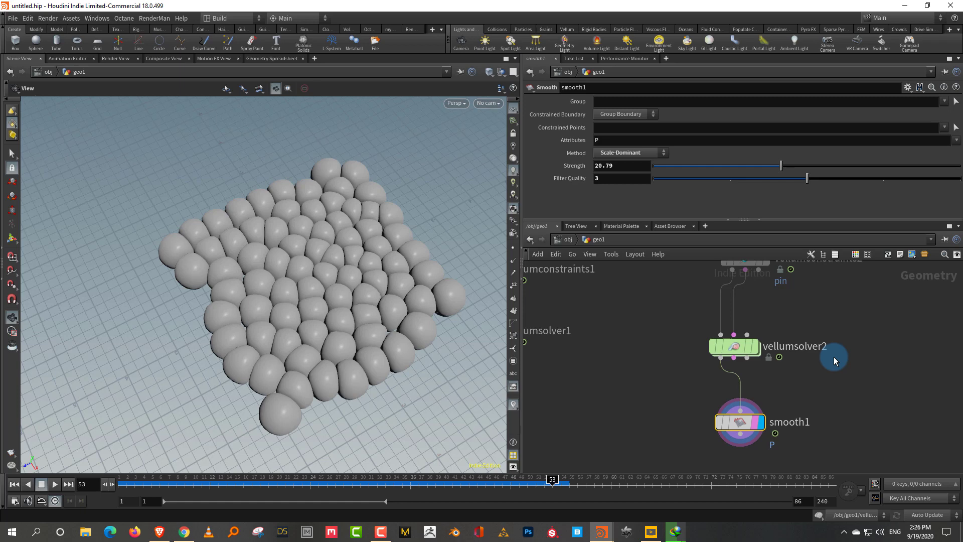
pyautogui.scroll(-3, 828, 371)
pyautogui.moveTo(704, 393); pyautogui.dragTo(749, 434, button='middle')
pyautogui.scroll(1, 742, 411)
pyautogui.moveTo(755, 370); pyautogui.dragTo(750, 418, button='middle')
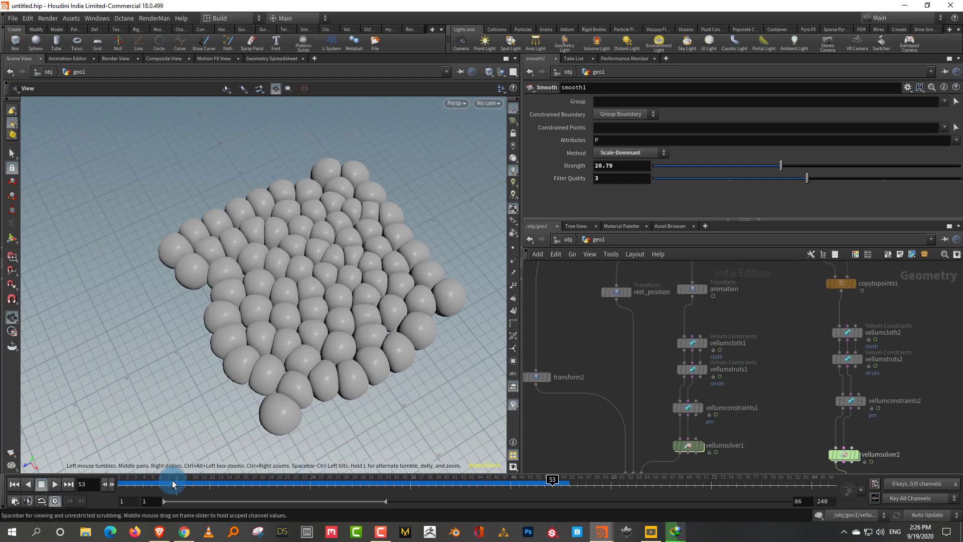
pyautogui.moveTo(169, 481); pyautogui.dragTo(116, 485)
pyautogui.scroll(3, 749, 404)
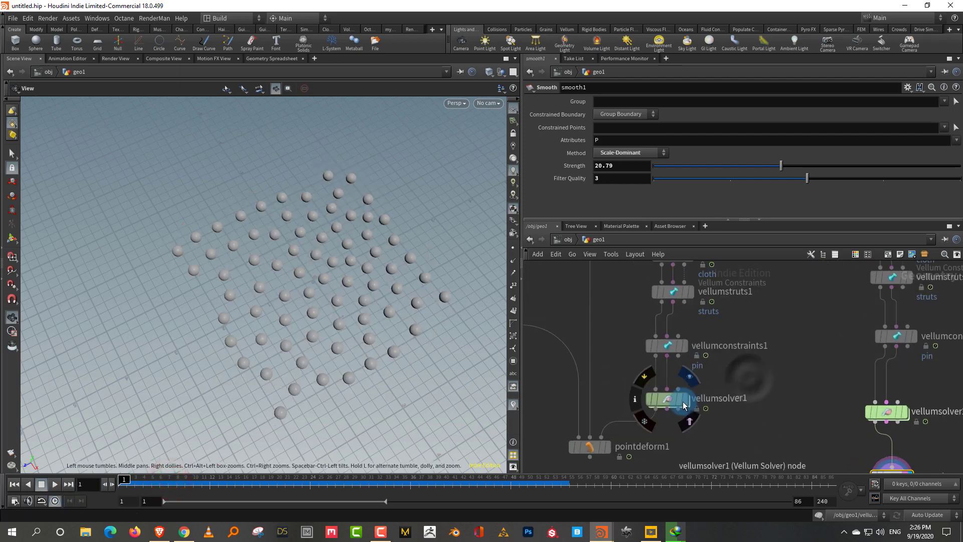
pyautogui.click(689, 401)
pyautogui.moveTo(494, 381); pyautogui.dragTo(454, 314)
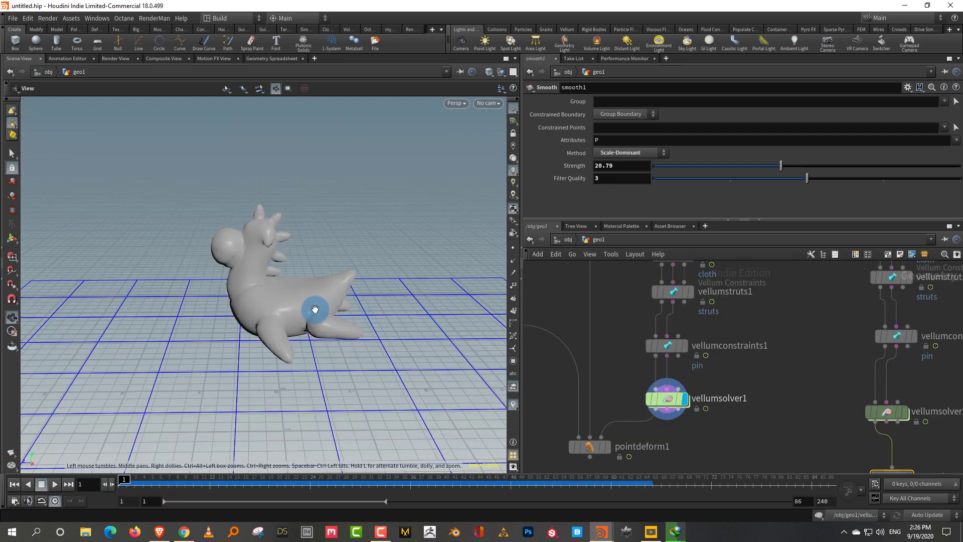
pyautogui.moveTo(315, 309); pyautogui.dragTo(320, 313)
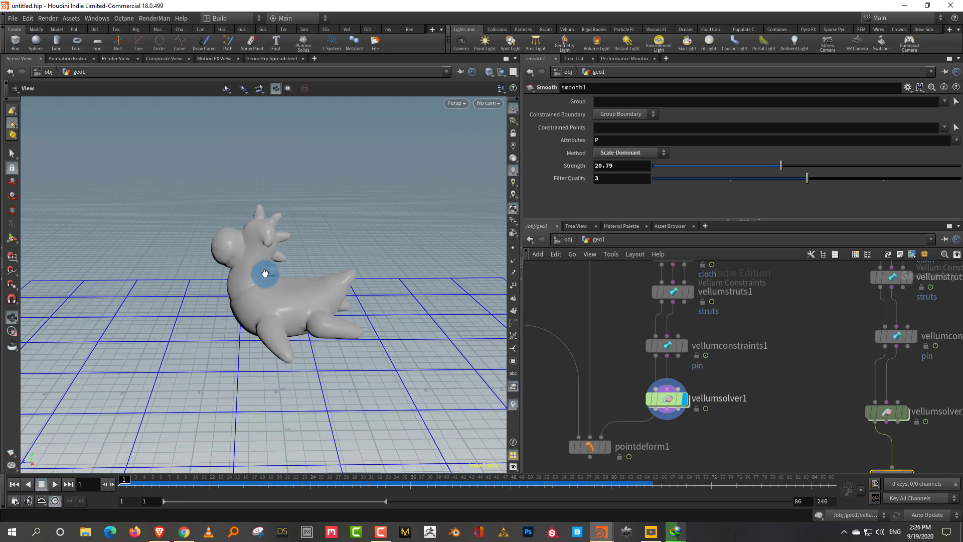
# Step: Insert a Group node between remesh1 and the animation transform and display it
pyautogui.moveTo(749, 264); pyautogui.dragTo(753, 442, button='middle')
pyautogui.click(664, 287)
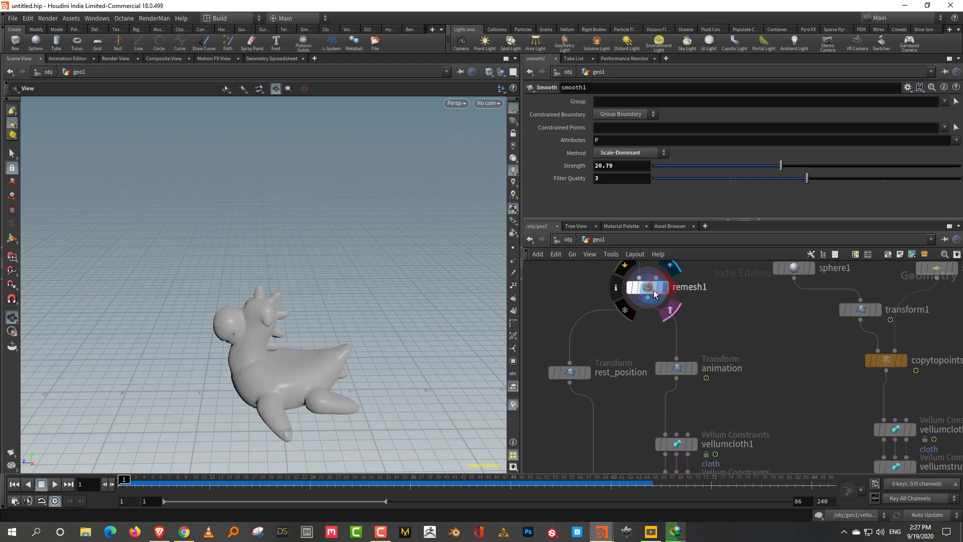
pyautogui.click(640, 287)
pyautogui.press('Tab')
pyautogui.write('group')
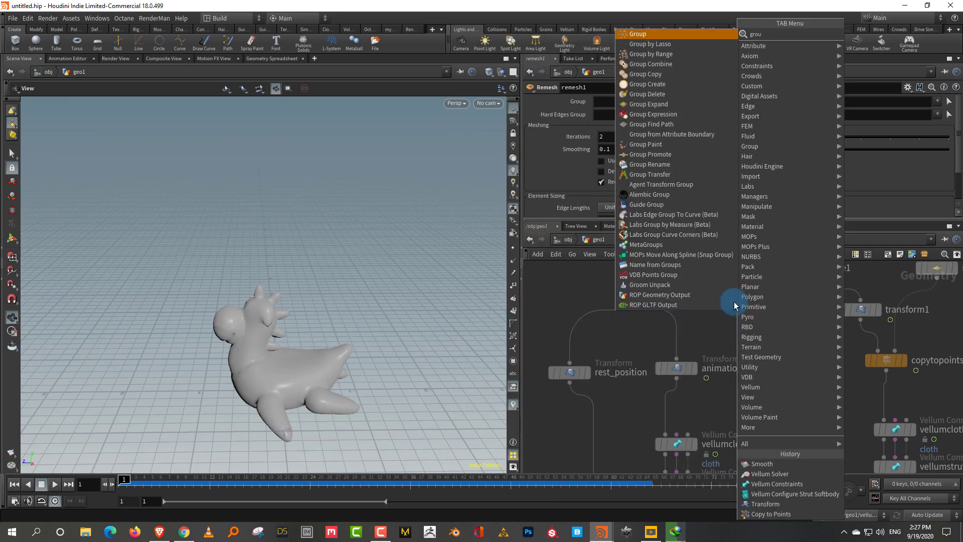
pyautogui.click(668, 34)
pyautogui.click(676, 333)
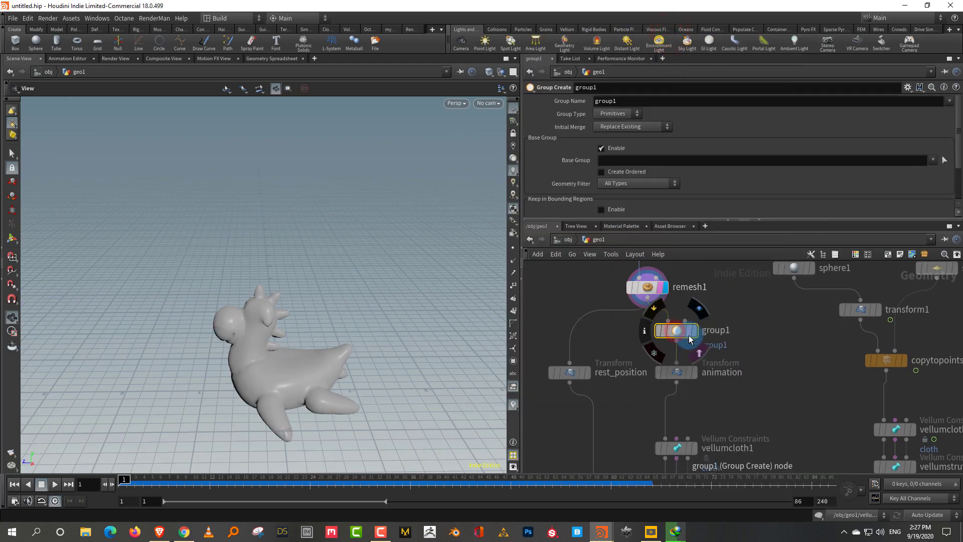
pyautogui.click(693, 331)
# Step: Make it a point group named pin, disabling the base group and enabling Keep in Bounding Regions
pyautogui.moveTo(368, 377); pyautogui.dragTo(355, 348)
pyautogui.click(607, 101)
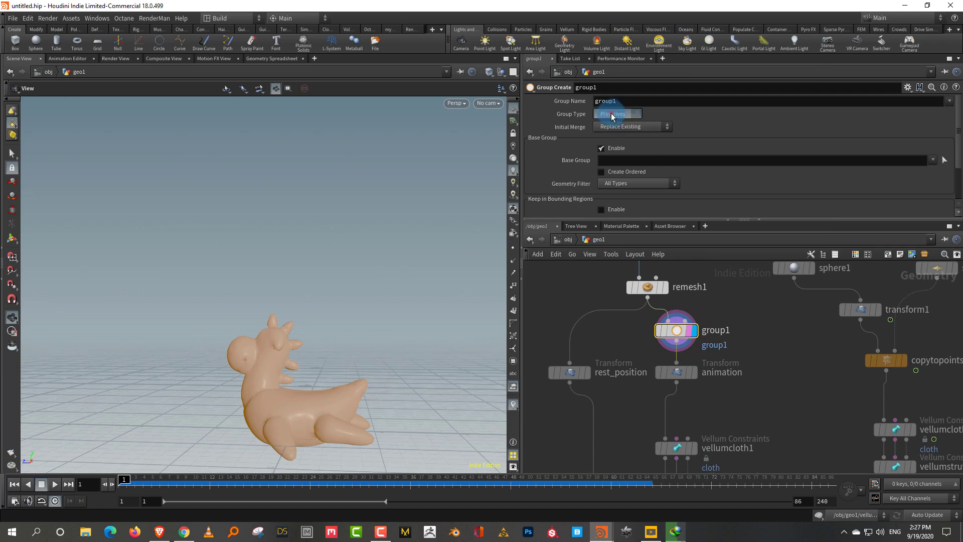
pyautogui.click(612, 115)
pyautogui.click(612, 125)
pyautogui.click(624, 101)
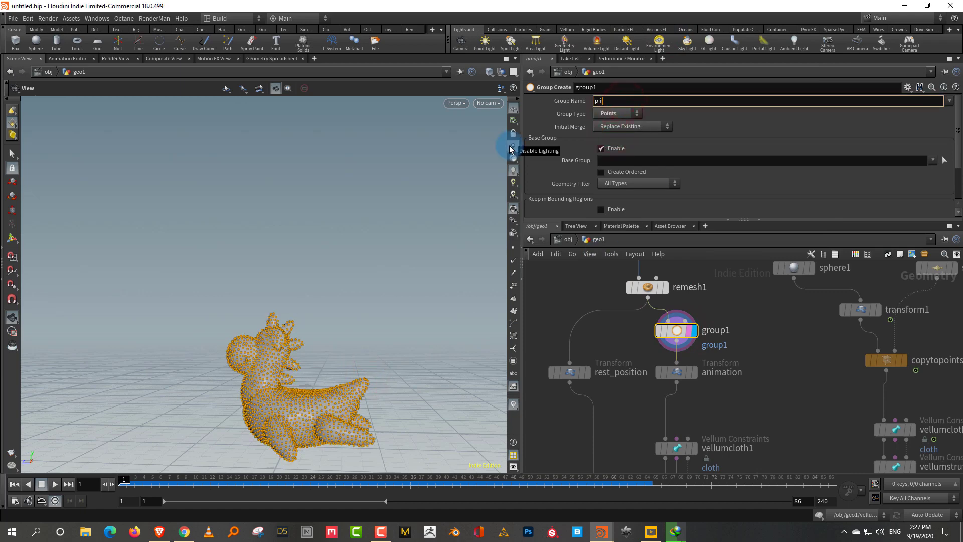
pyautogui.click(601, 148)
pyautogui.click(612, 174)
# Step: Fit the bounding box around the toy's tail end with size 1.64296, 1.50237, 1 and center 0, 0.251184, -0.687508
pyautogui.moveTo(430, 372); pyautogui.dragTo(362, 284)
pyautogui.press('Return')
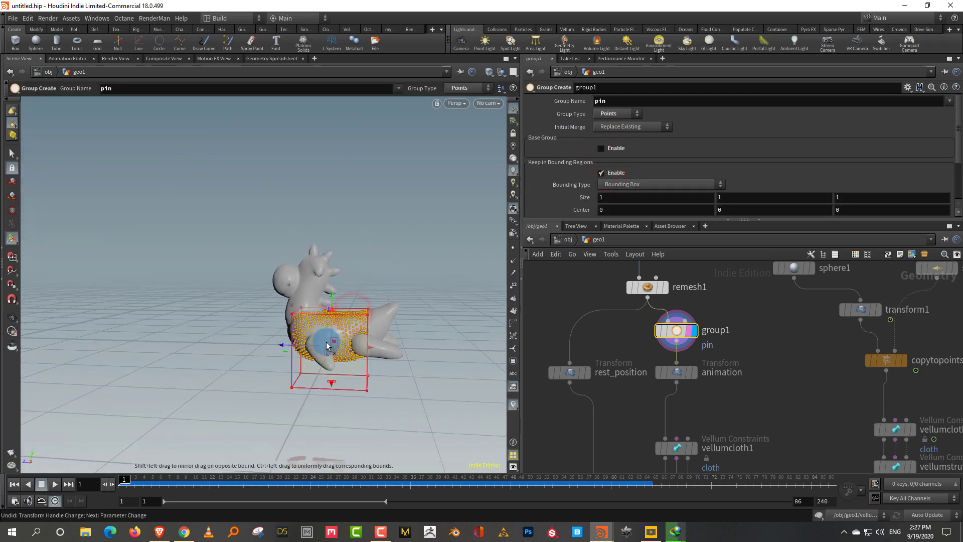
pyautogui.moveTo(300, 351); pyautogui.dragTo(356, 345)
pyautogui.moveTo(380, 310); pyautogui.dragTo(380, 274)
pyautogui.moveTo(332, 354); pyautogui.dragTo(475, 271)
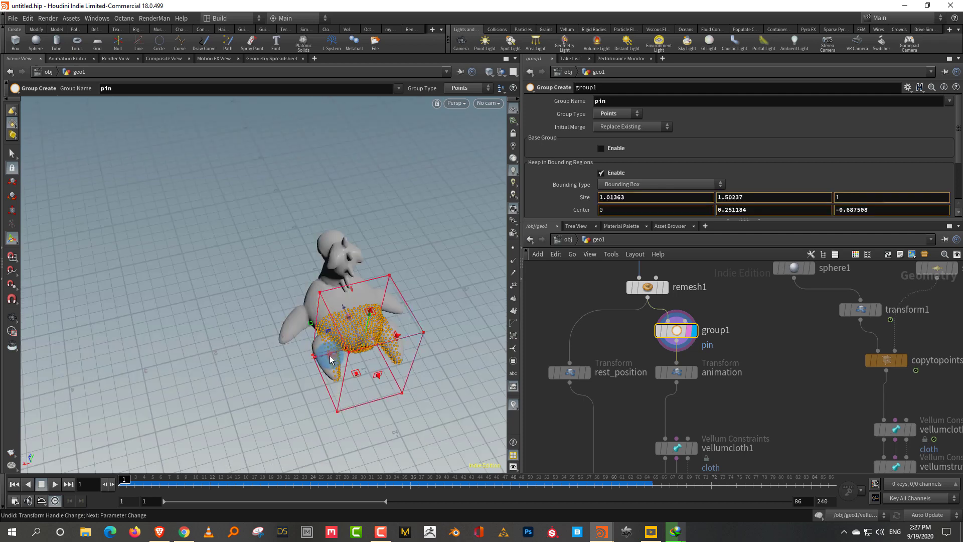
pyautogui.press('Escape')
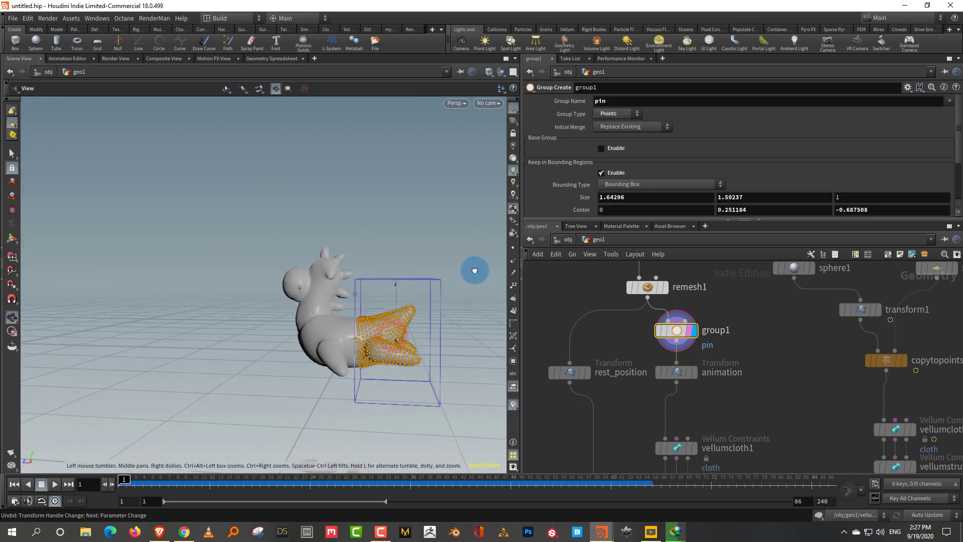
pyautogui.press('Return')
# Step: Display vellumconstraints1 and restrict its pinning to the point group pin
pyautogui.moveTo(780, 469); pyautogui.dragTo(760, 337, button='middle')
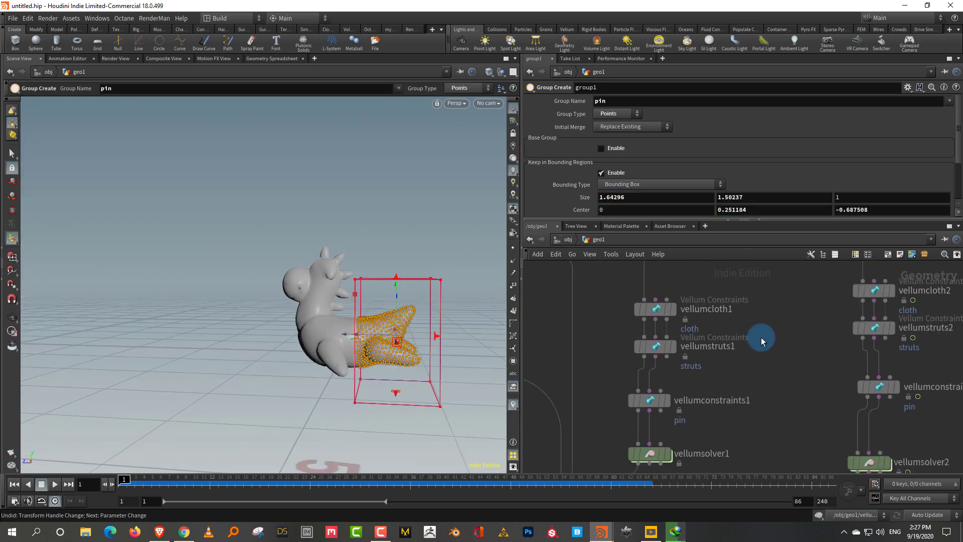
pyautogui.moveTo(743, 444); pyautogui.dragTo(740, 373, button='middle')
pyautogui.click(663, 331)
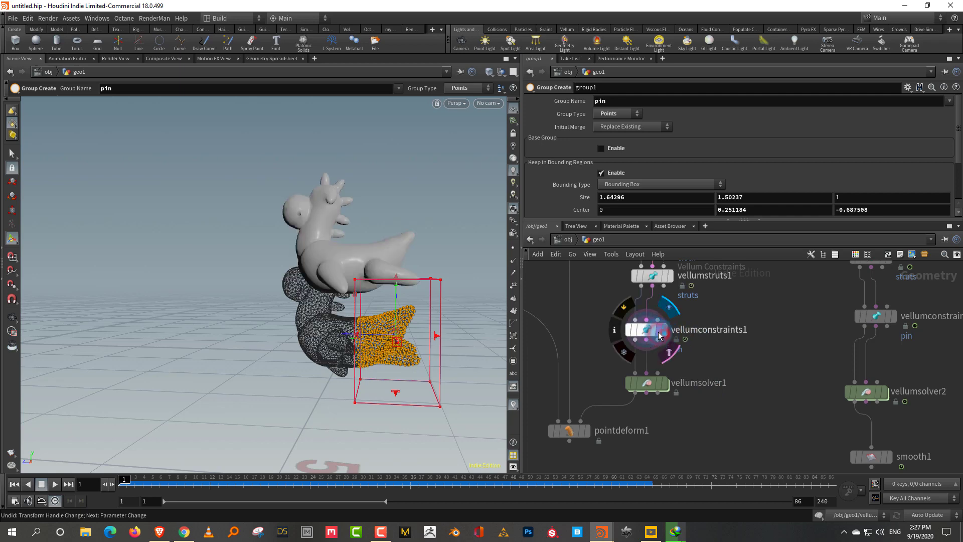
pyautogui.click(645, 329)
pyautogui.click(690, 219)
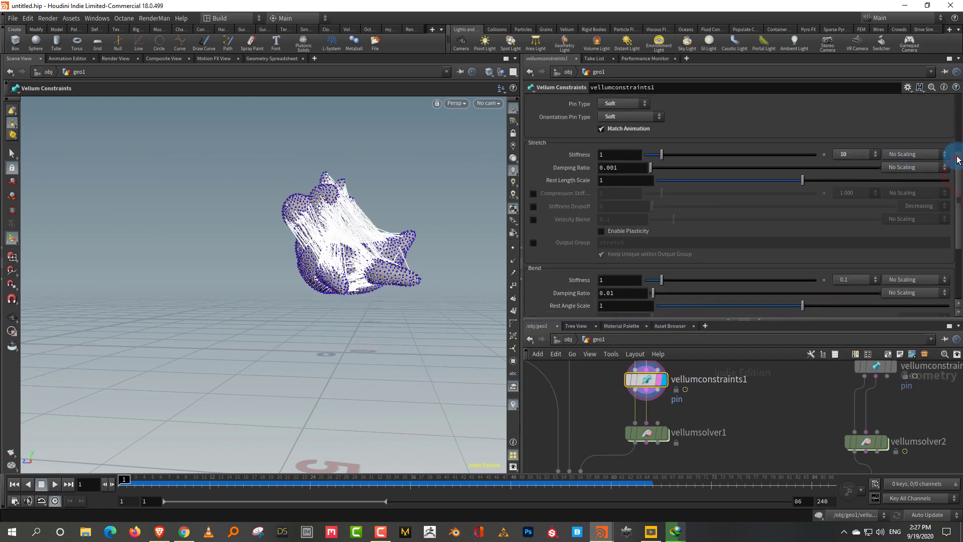
pyautogui.moveTo(957, 159); pyautogui.dragTo(956, 86)
pyautogui.click(618, 124)
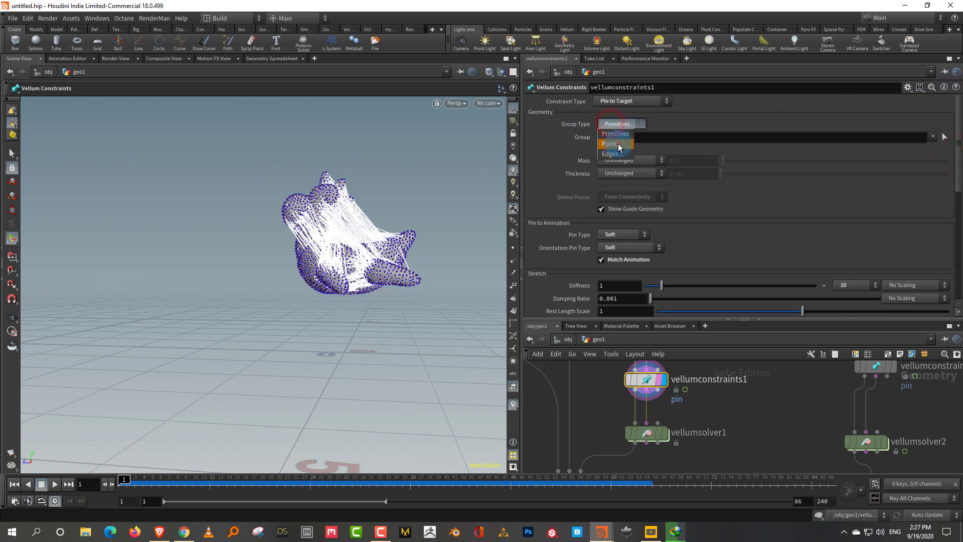
pyautogui.click(620, 145)
pyautogui.click(935, 149)
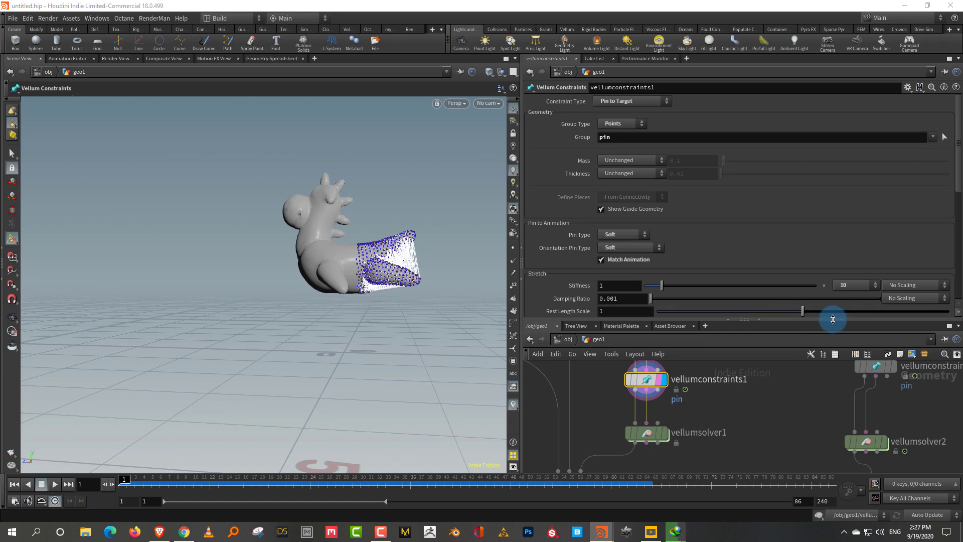
# Step: Display vellumsolver1 and play the simulation of the partially pinned toy
pyautogui.moveTo(833, 319); pyautogui.dragTo(836, 214)
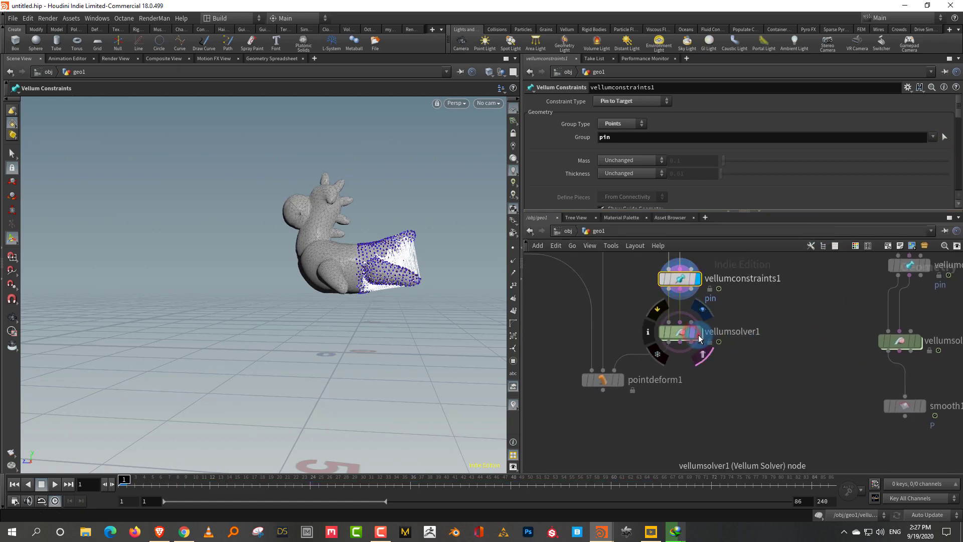
pyautogui.click(698, 336)
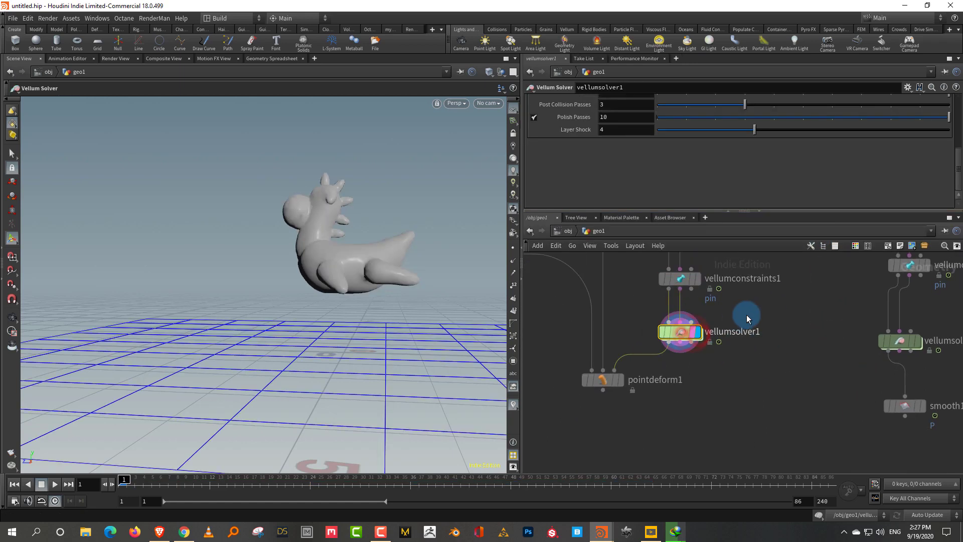
pyautogui.click(57, 483)
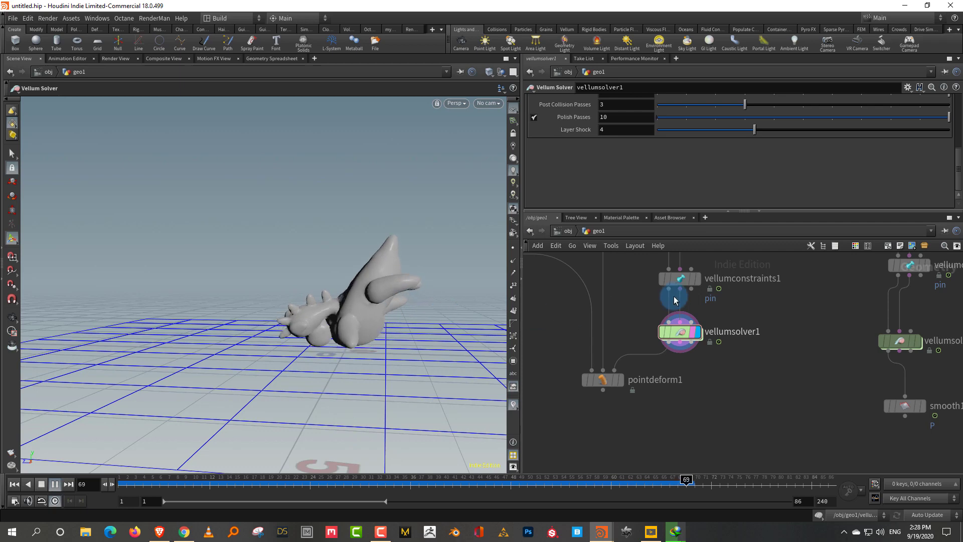
pyautogui.moveTo(753, 322); pyautogui.dragTo(730, 390, button='middle')
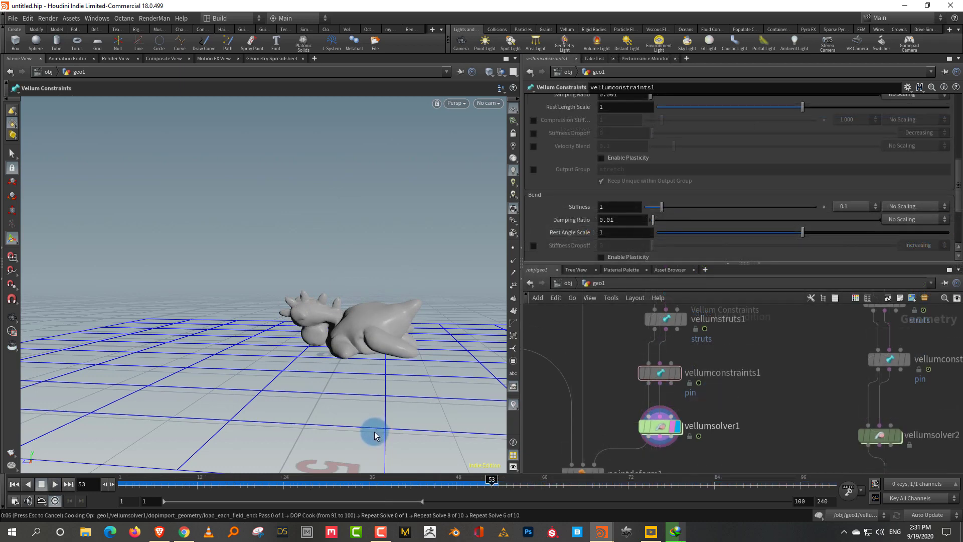
# Step: Replay the pinned toy's simulation from the first frame, watching it from the side and from a higher angle
pyautogui.click(55, 485)
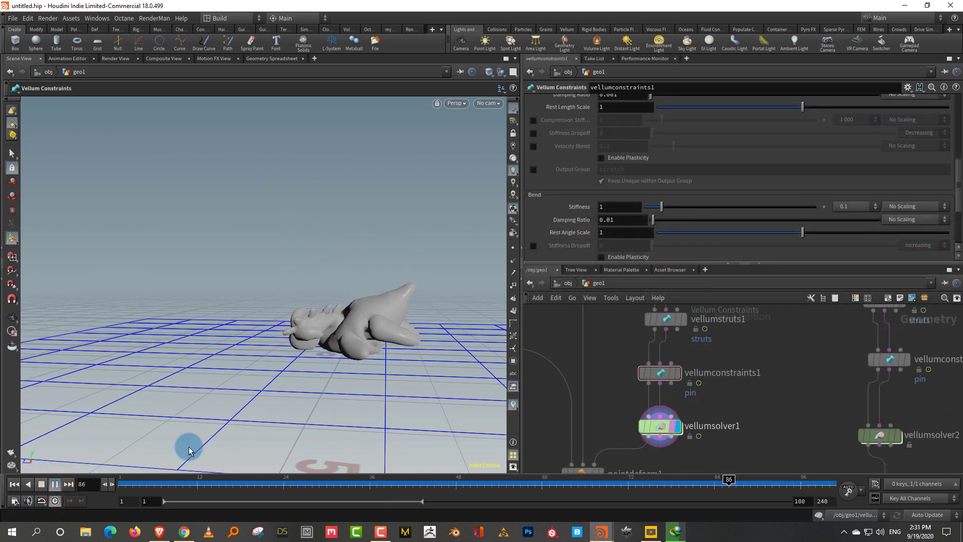
pyautogui.click(14, 484)
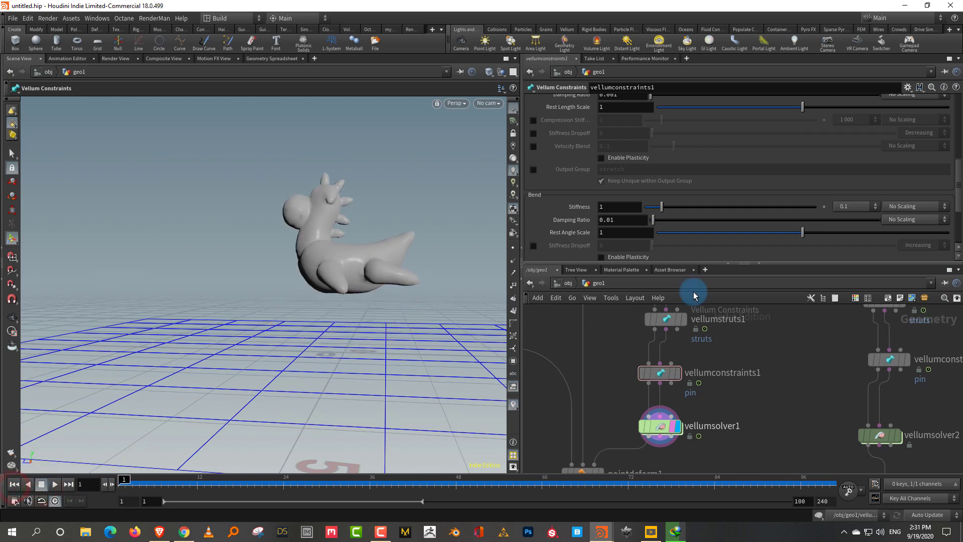
pyautogui.moveTo(832, 264); pyautogui.dragTo(833, 209)
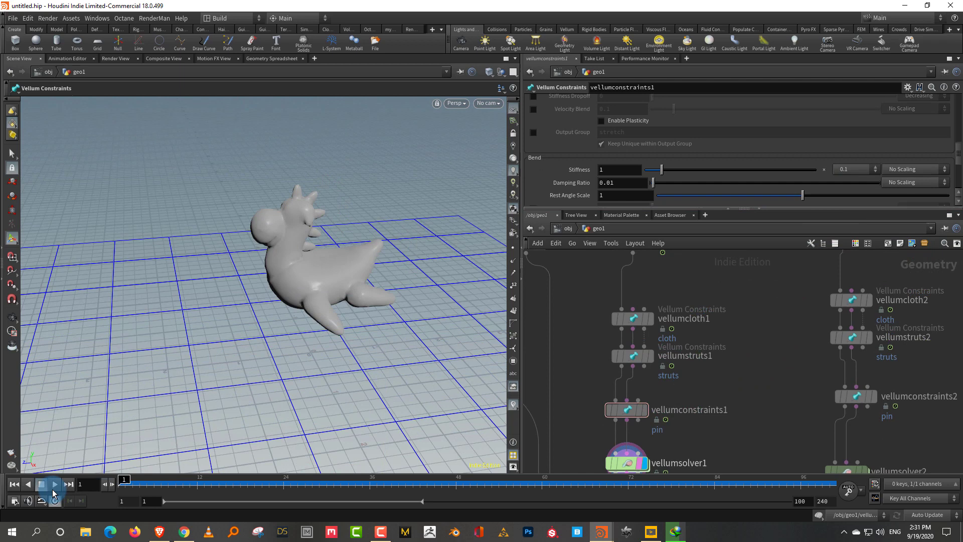
pyautogui.click(54, 488)
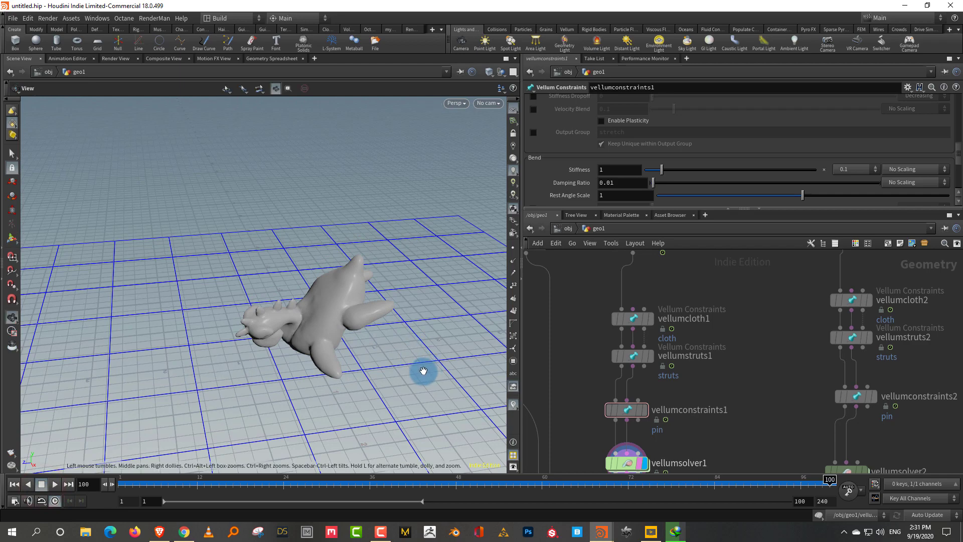
# Step: Review the pinned toy's simulation from a low side angle, scrubbing to frame 22
pyautogui.keyDown('alt'); pyautogui.moveTo(426, 374); pyautogui.dragTo(385, 339); pyautogui.keyUp('alt')
pyautogui.moveTo(753, 392); pyautogui.dragTo(741, 360, button='middle')
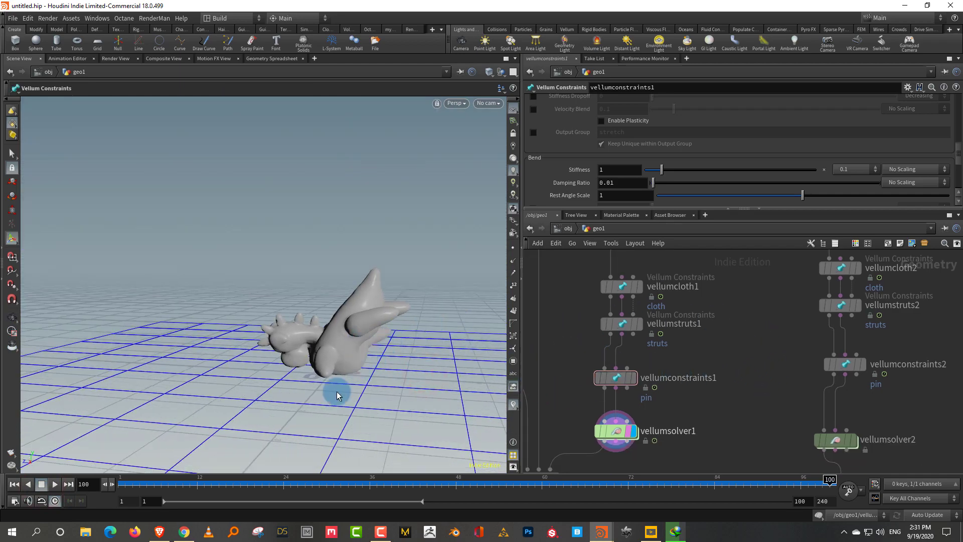
pyautogui.moveTo(161, 482); pyautogui.dragTo(269, 483)
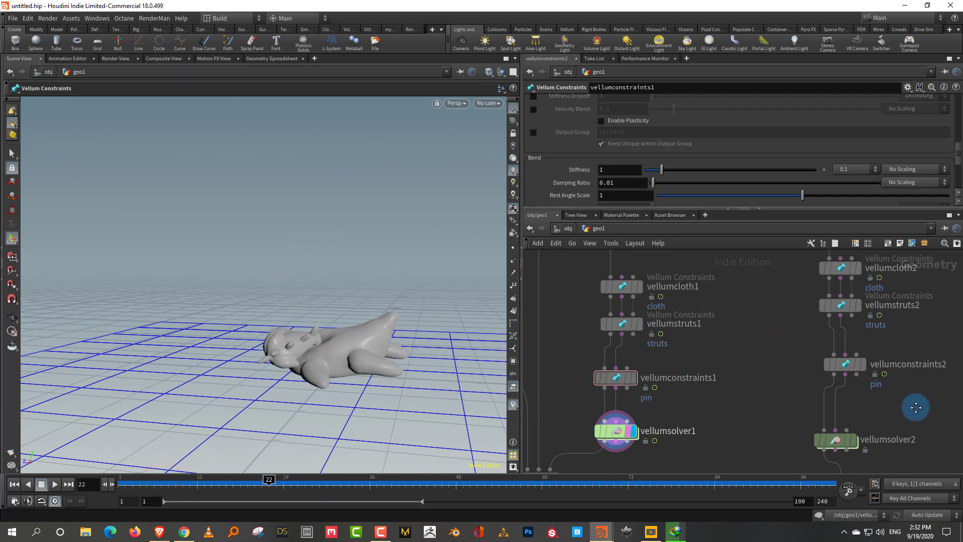
# Step: Display smooth1 and scrub through the smoothed soft-sphere simulation from above, finishing at frame 1
pyautogui.moveTo(898, 386); pyautogui.dragTo(853, 318, button='middle')
pyautogui.click(804, 436)
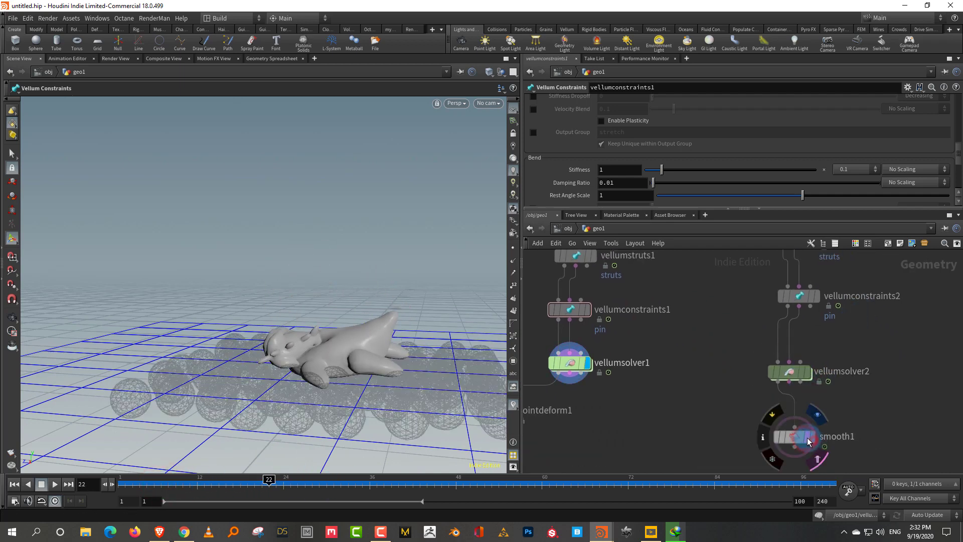
pyautogui.moveTo(344, 416); pyautogui.dragTo(519, 485)
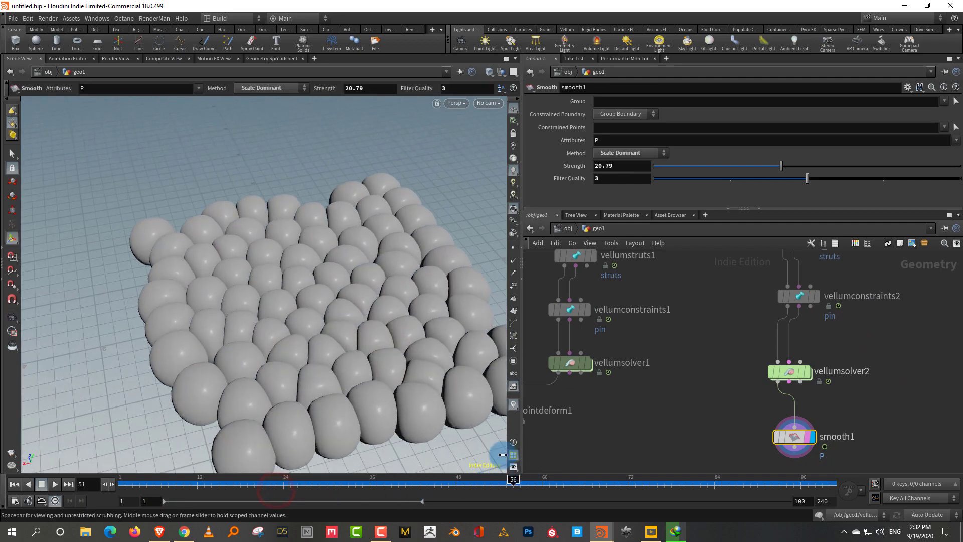
pyautogui.keyDown('alt'); pyautogui.moveTo(404, 344); pyautogui.dragTo(450, 366); pyautogui.keyUp('alt')
pyautogui.moveTo(398, 481); pyautogui.dragTo(104, 456)
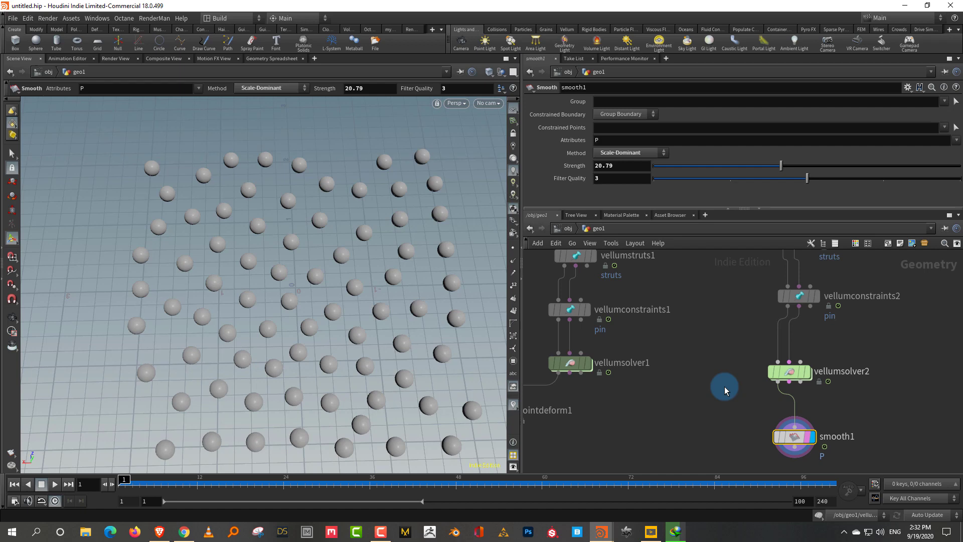
pyautogui.click(702, 332)
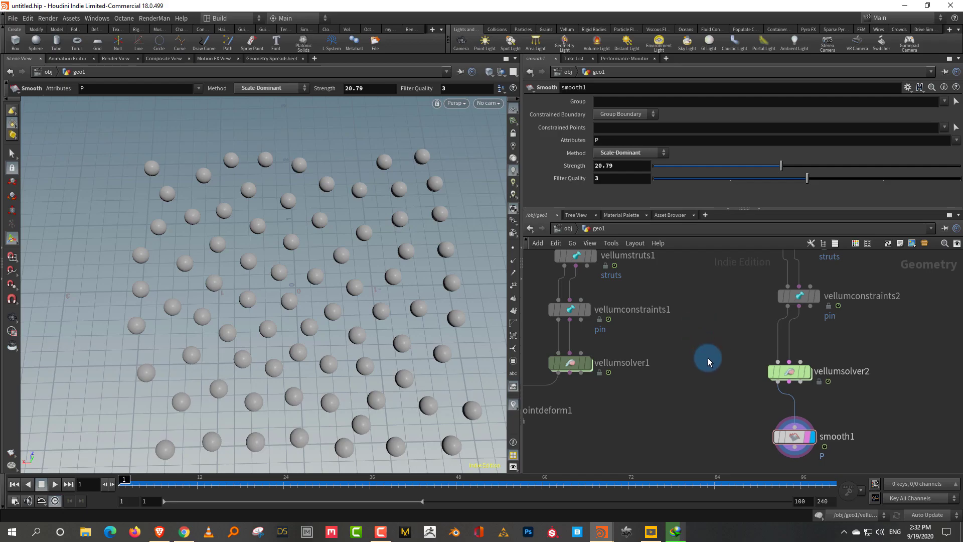